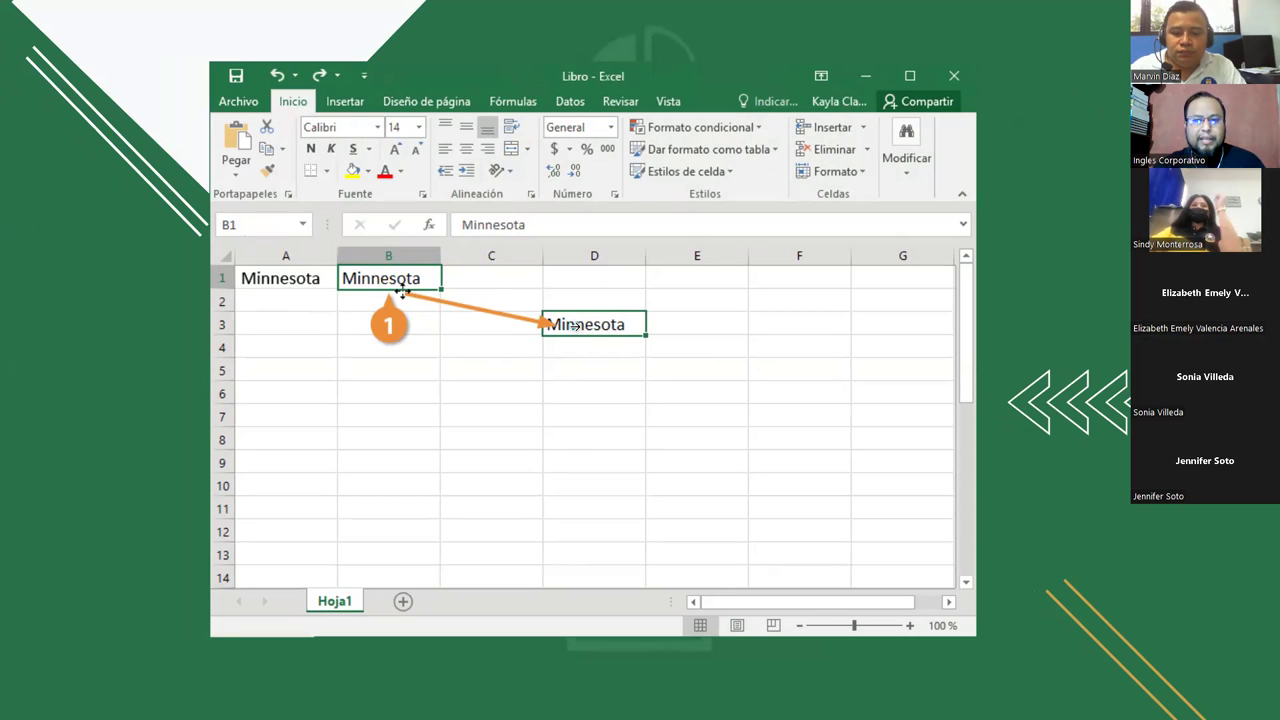
Step: Move the PowerPoint slideshow past the Minnesota Excel example to the 'VAMOS A PRACTICAR' slide
{"action": "left_click", "coordinate": [1102, 344]}
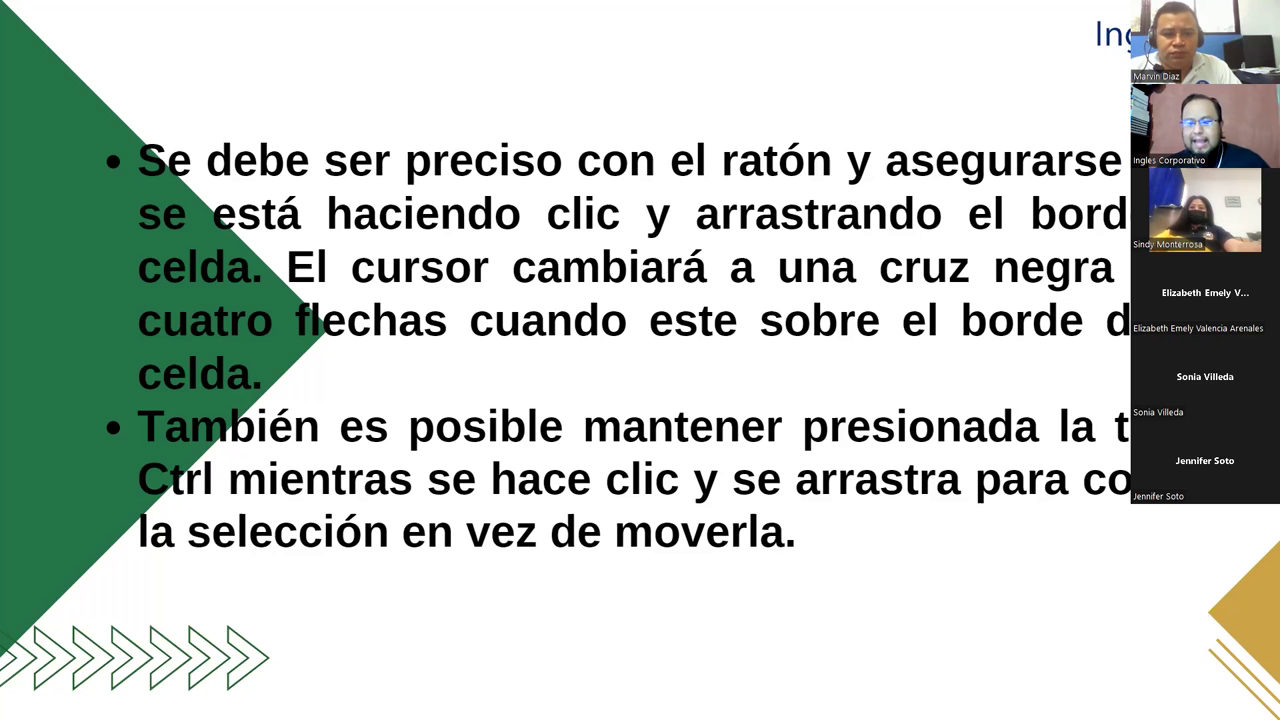
{"action": "key", "text": "Right"}
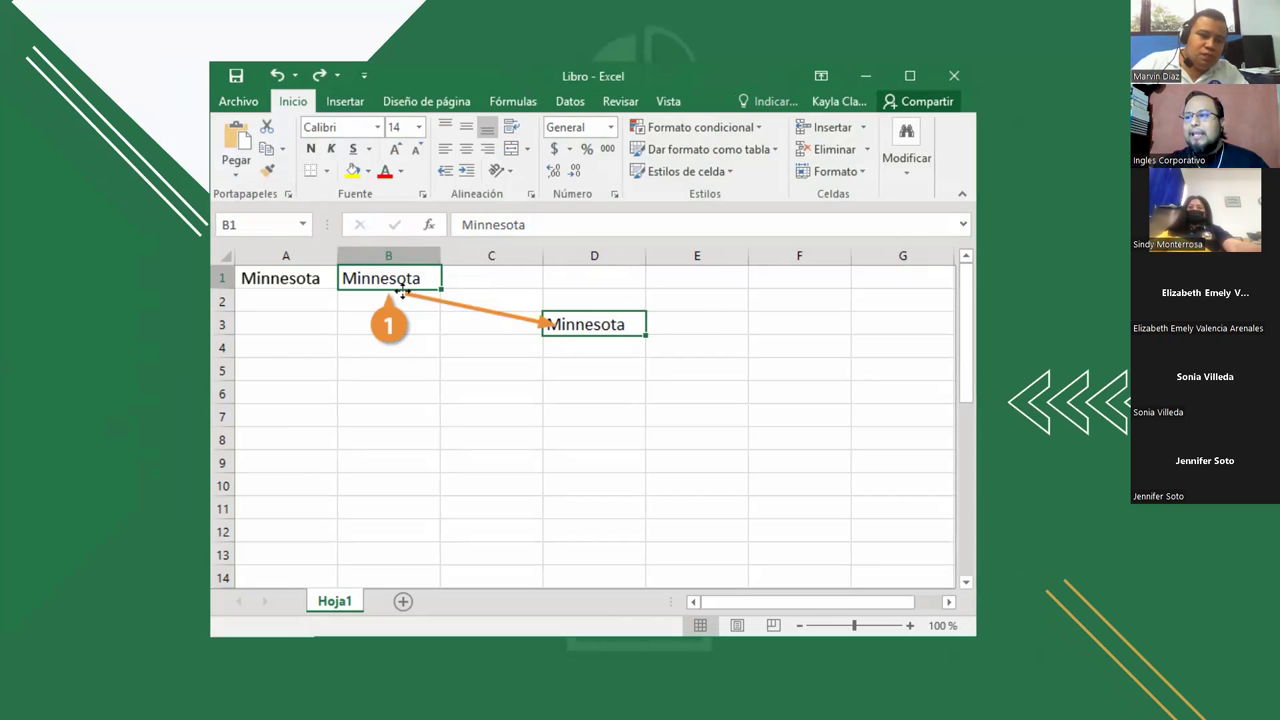
{"action": "left_click", "coordinate": [1122, 282]}
{"action": "key", "text": "Right"}
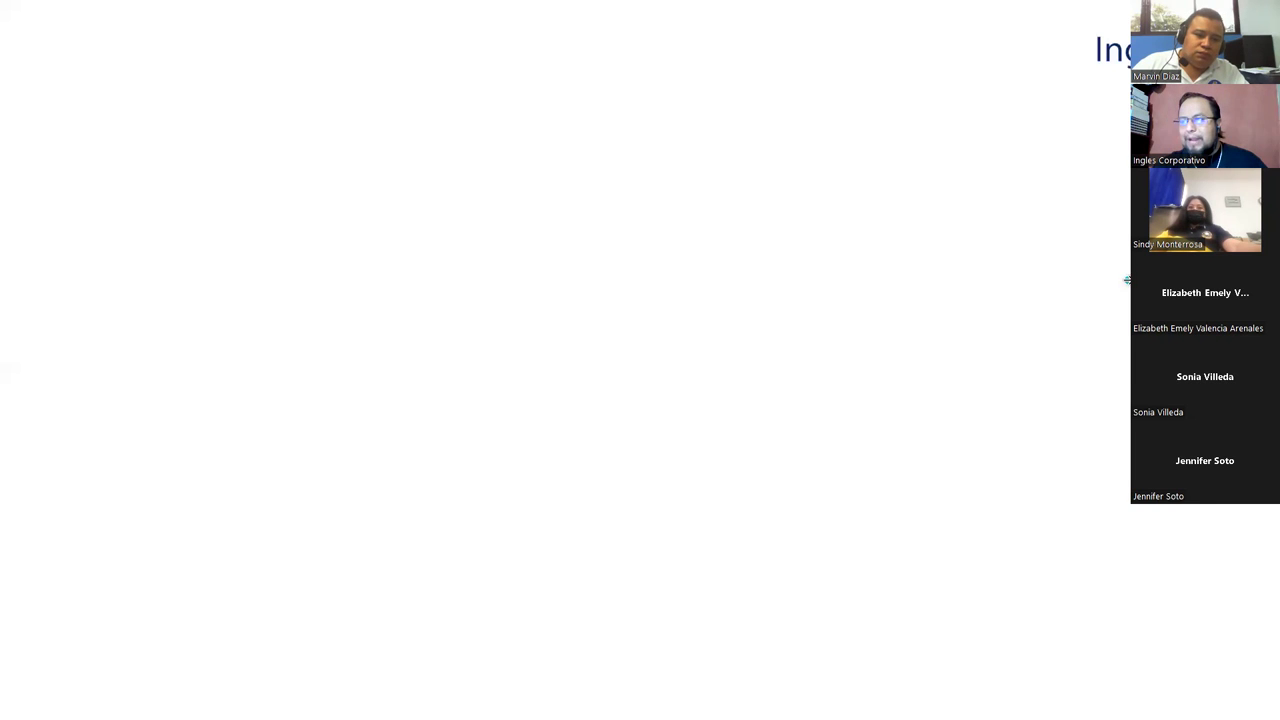
{"action": "key", "text": "Right"}
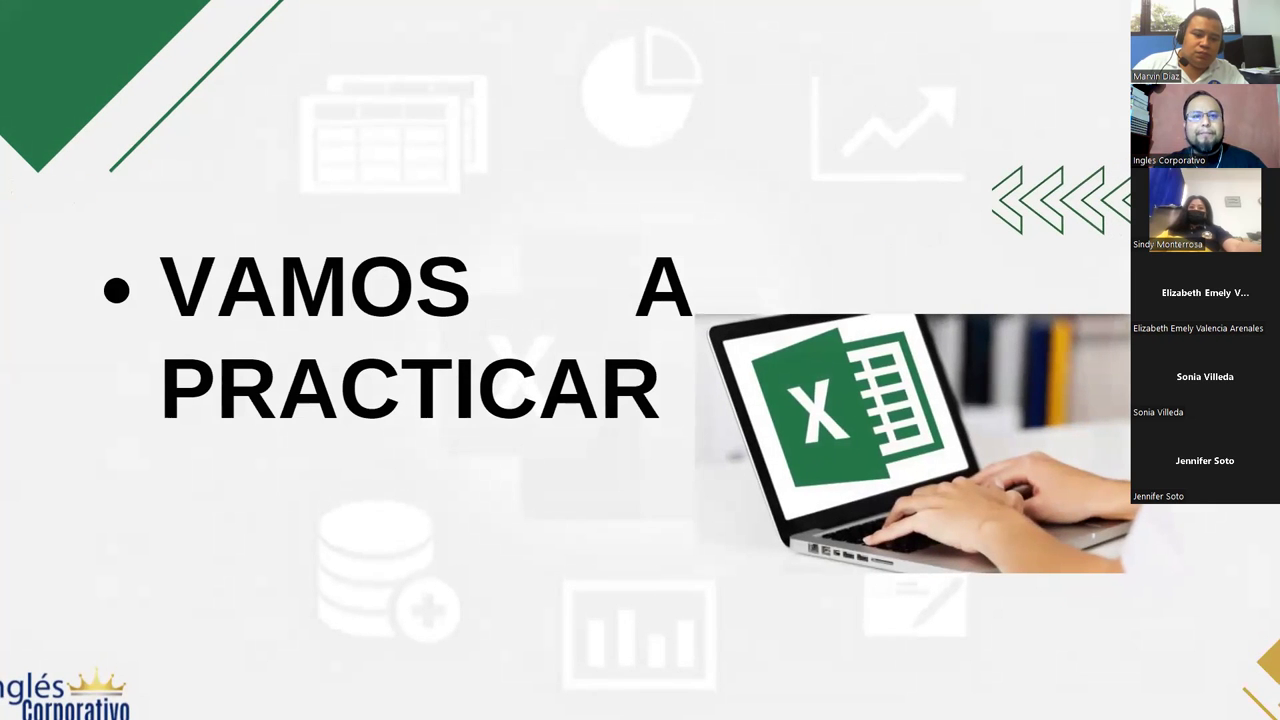
Step: In the workbook, delete the five 'Excel Basico' copies in E3:E7, keeping the original in B3
{"action": "key", "text": "alt+Tab"}
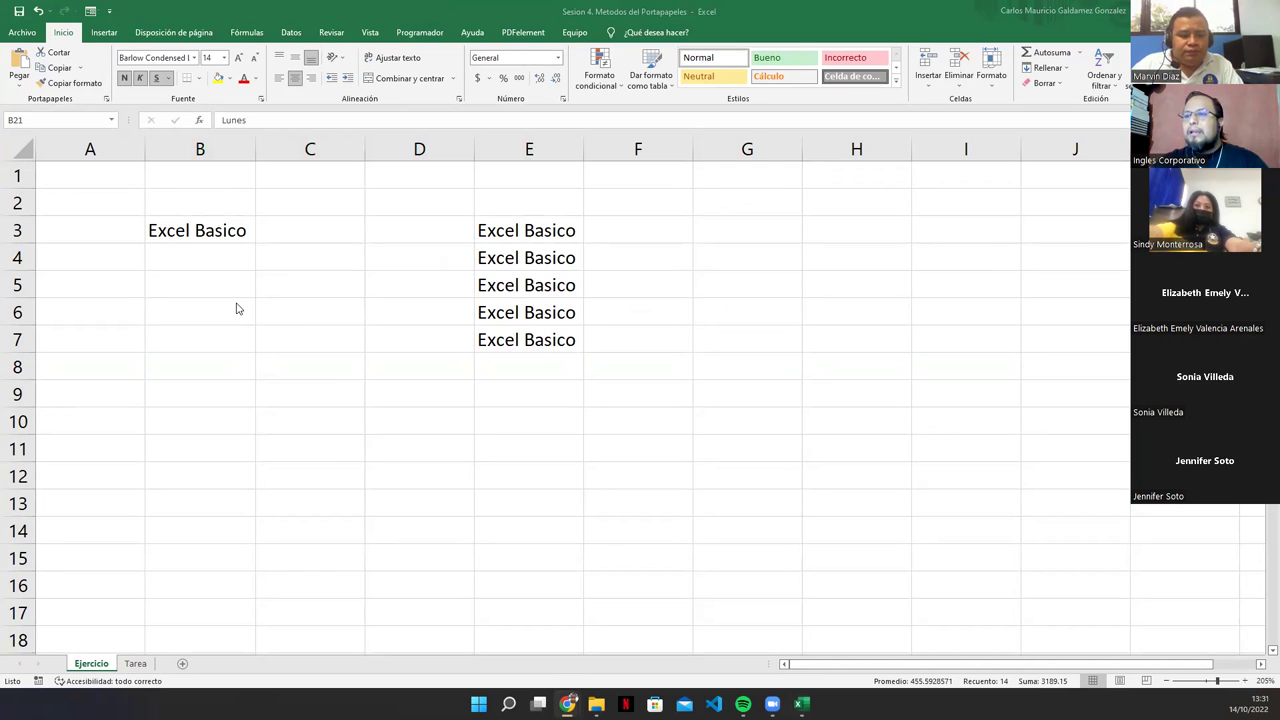
{"action": "left_click", "coordinate": [500, 225]}
{"action": "left_click_drag", "start_coordinate": [511, 270], "coordinate": [523, 337]}
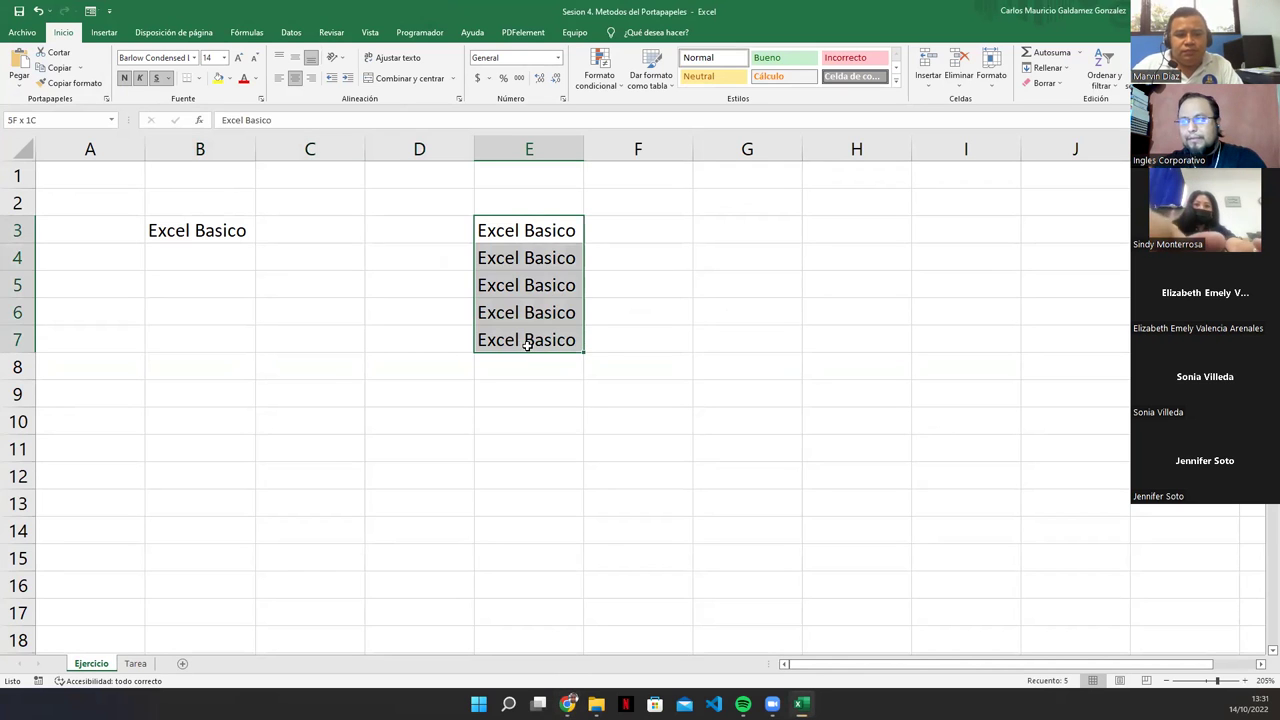
{"action": "key", "text": "Delete"}
{"action": "left_click", "coordinate": [160, 230]}
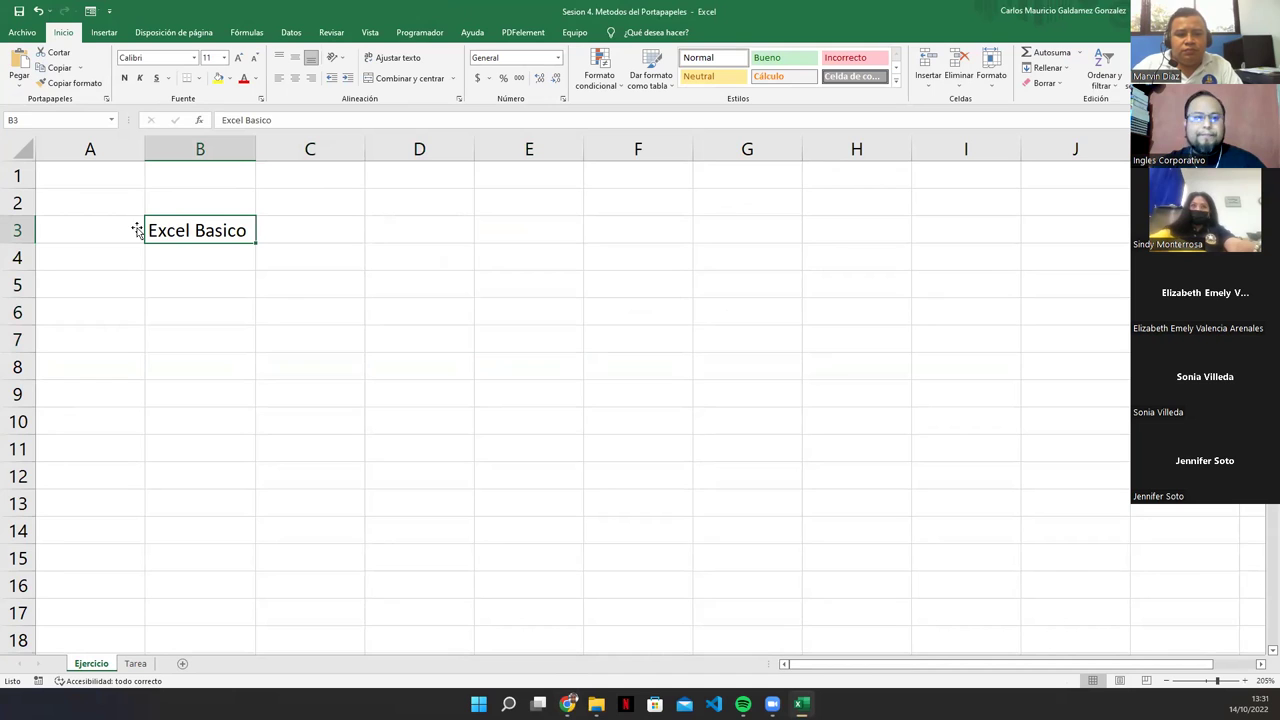
{"action": "left_click", "coordinate": [568, 703]}
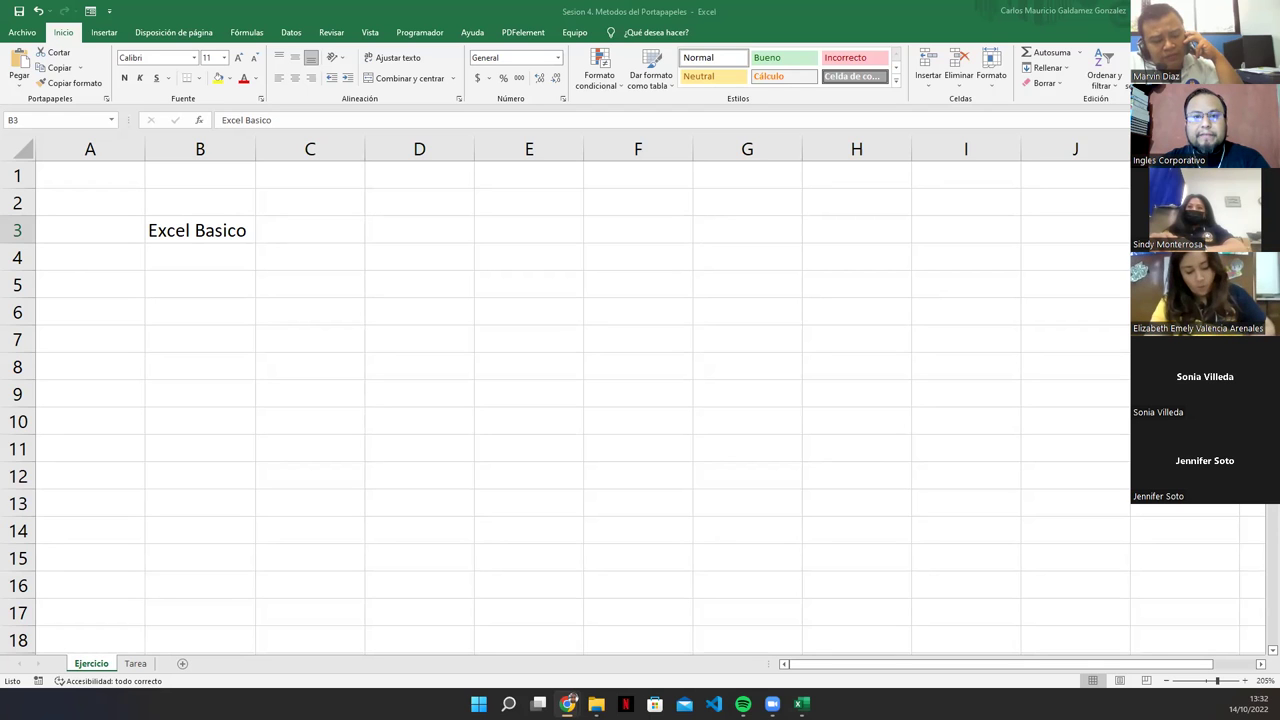
Step: Delete 'Excel Basico' from B3 and type the heading 'Curso de Excel' into A1
{"action": "left_click", "coordinate": [217, 234]}
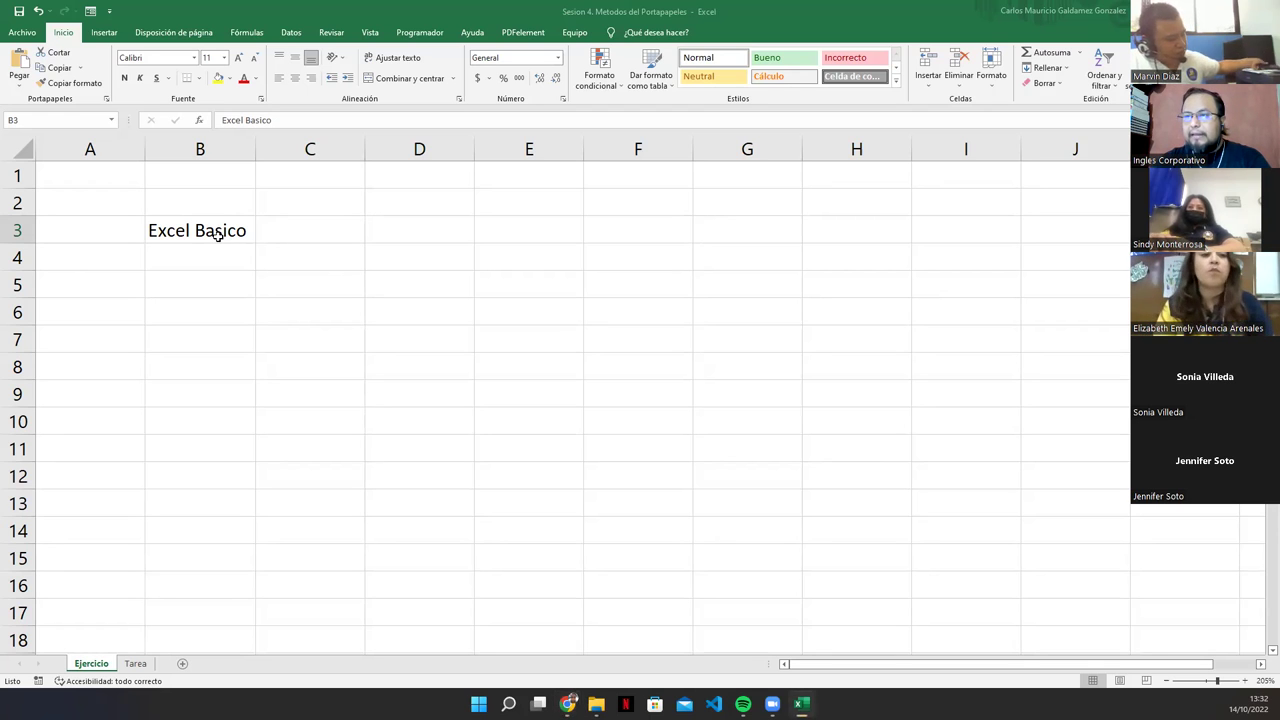
{"action": "key", "text": "Delete"}
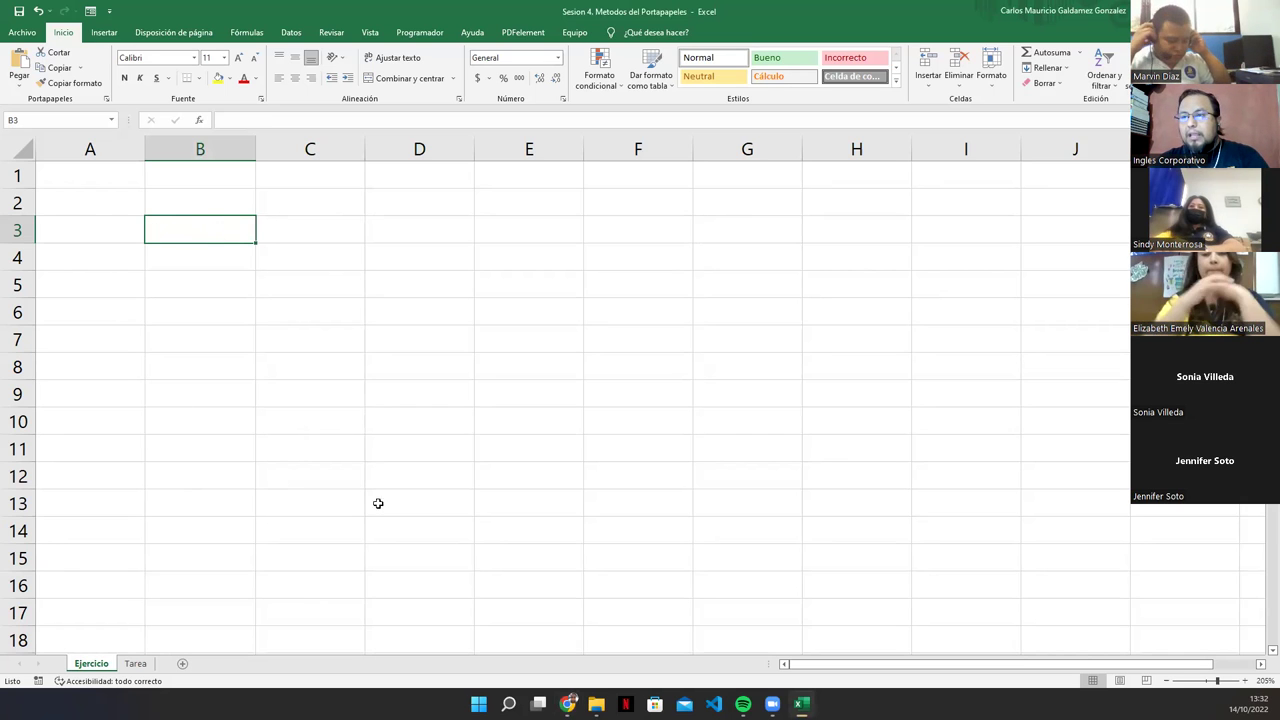
{"action": "left_click", "coordinate": [96, 184]}
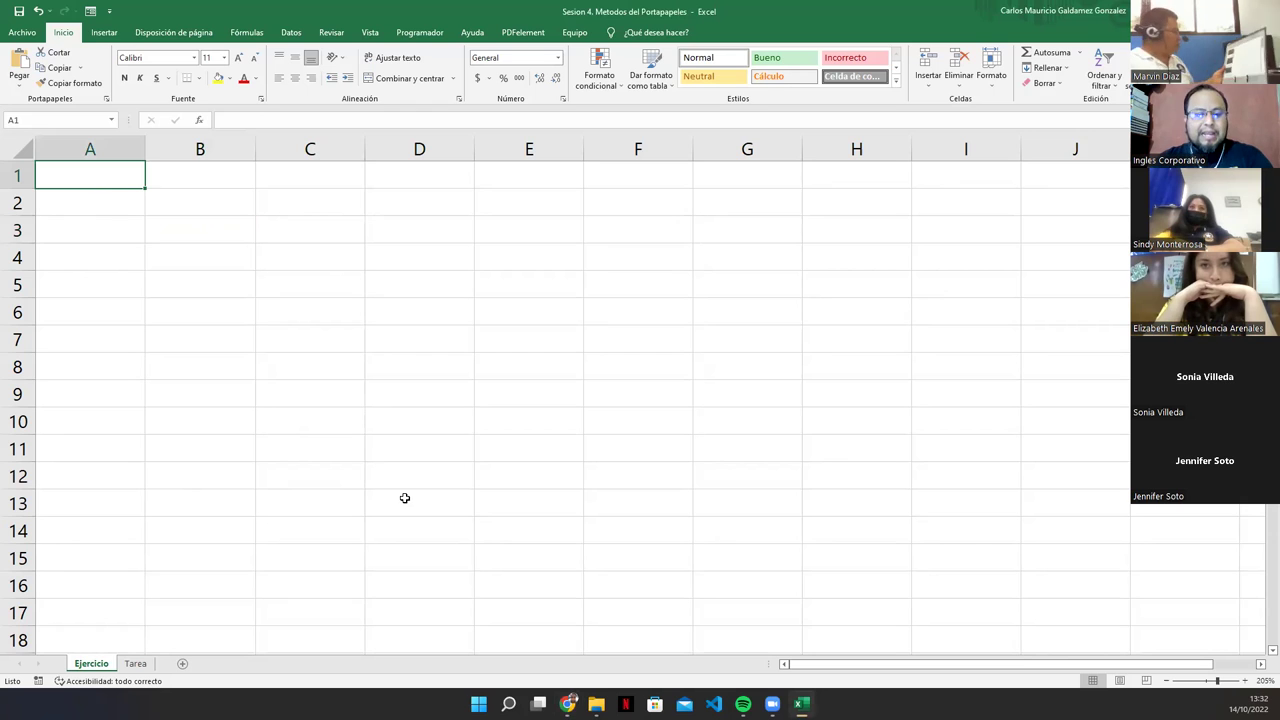
{"action": "type", "text": "C"}
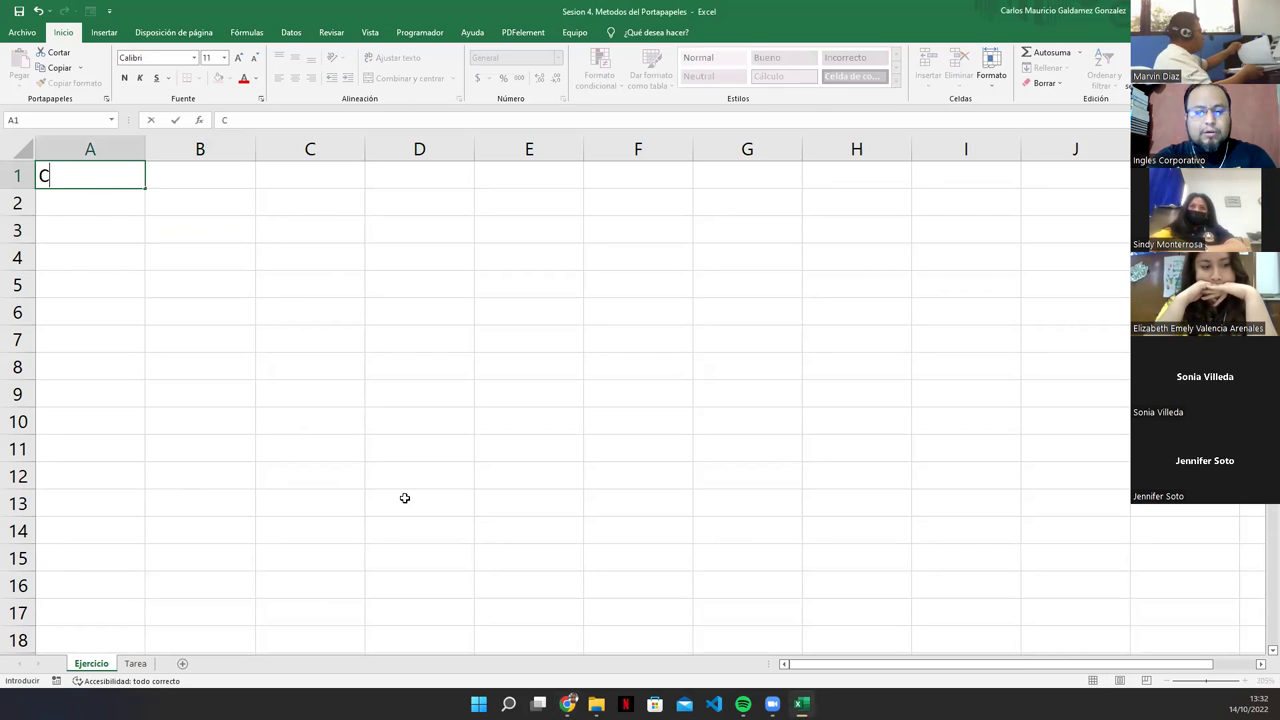
{"action": "type", "text": "urso de Excel"}
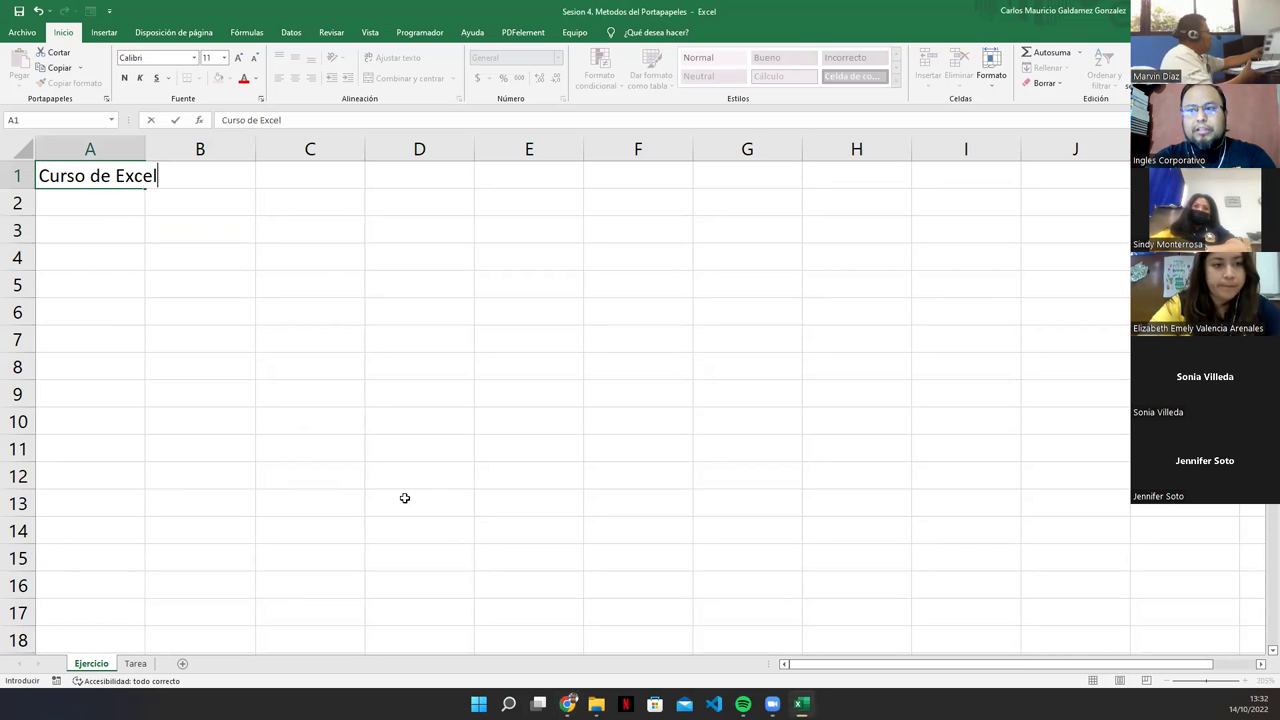
{"action": "key", "text": "Return"}
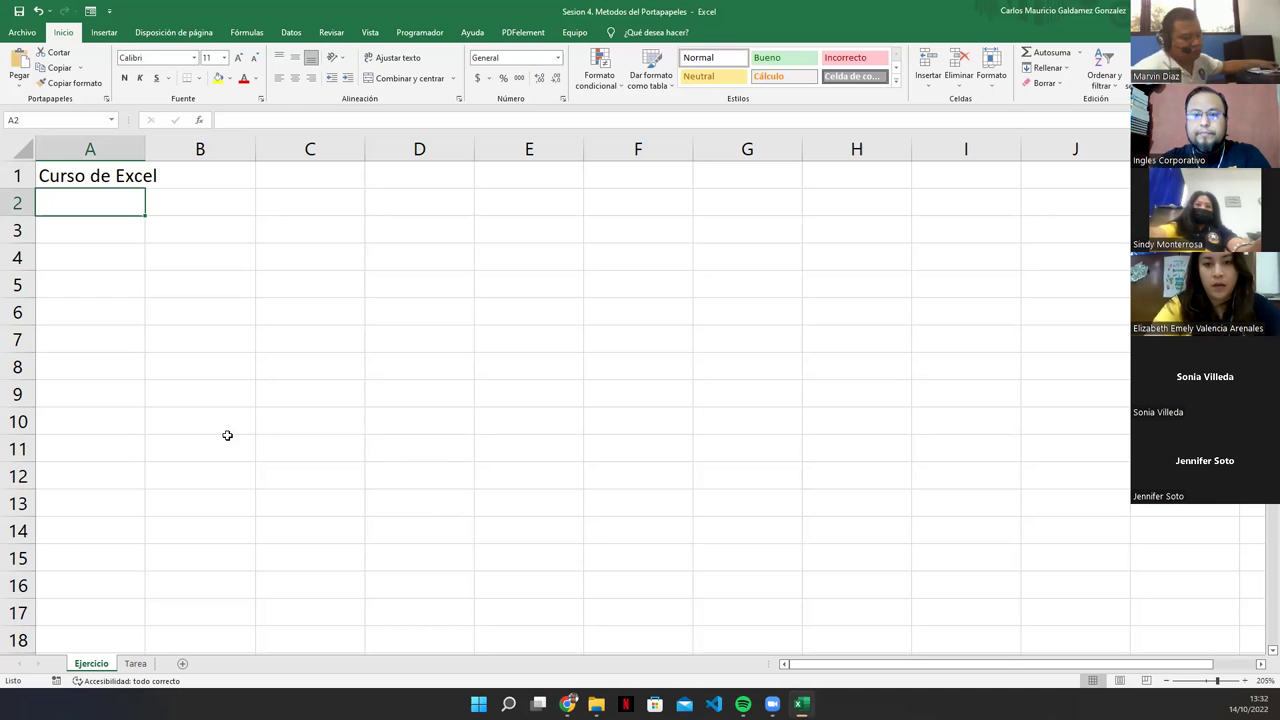
Step: With A1 ('Curso de Excel') selected, show the Pegar dropdown's Pegar and Pegado especial options
{"action": "left_click", "coordinate": [91, 183]}
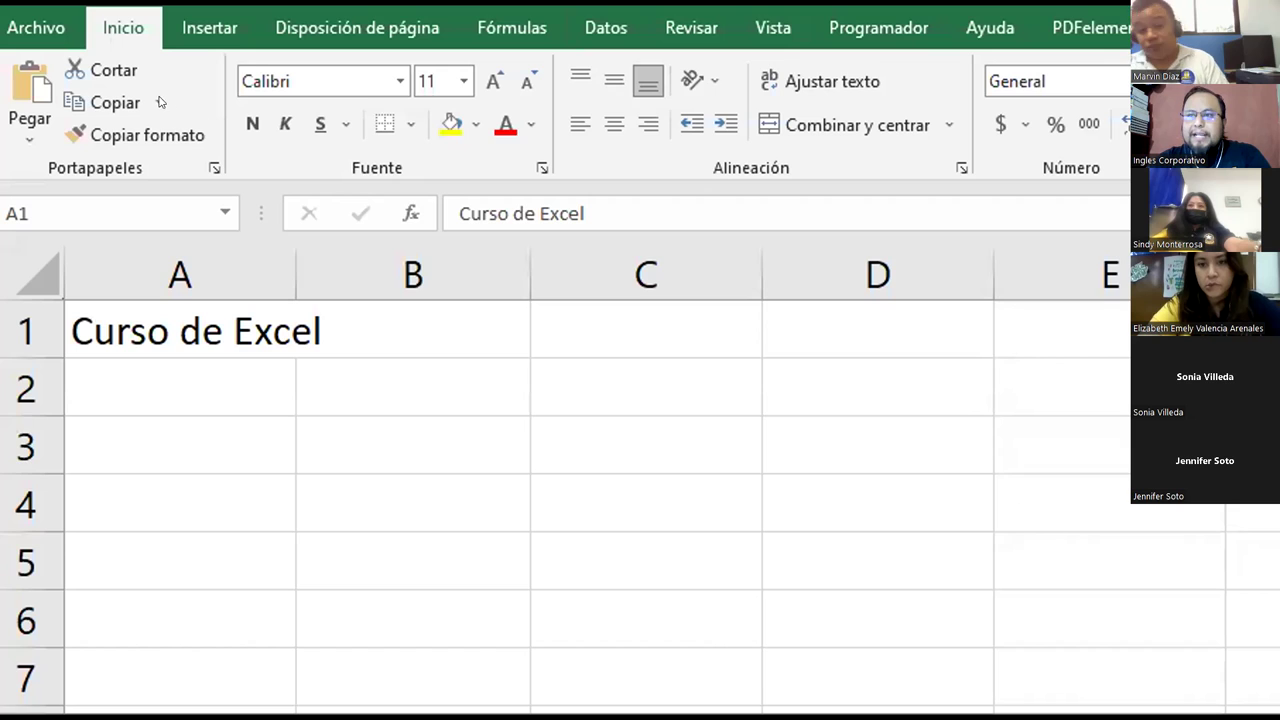
{"action": "left_click", "coordinate": [182, 64]}
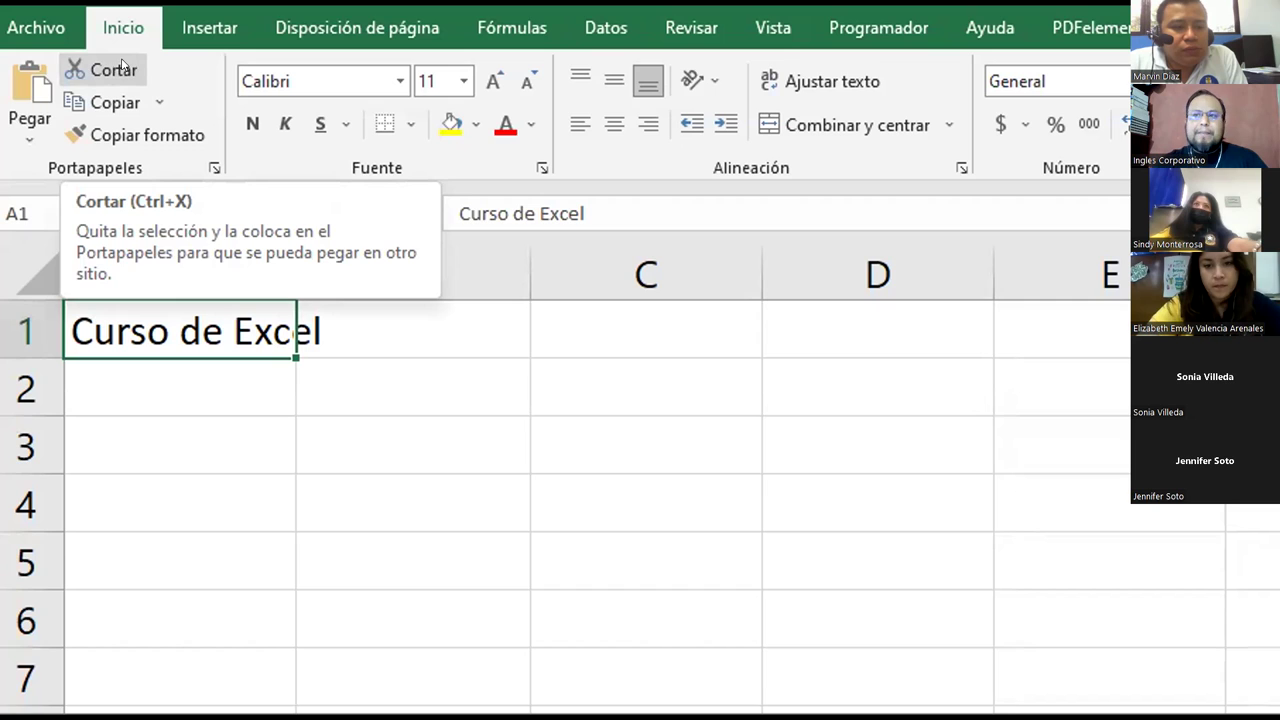
{"action": "left_click", "coordinate": [29, 142]}
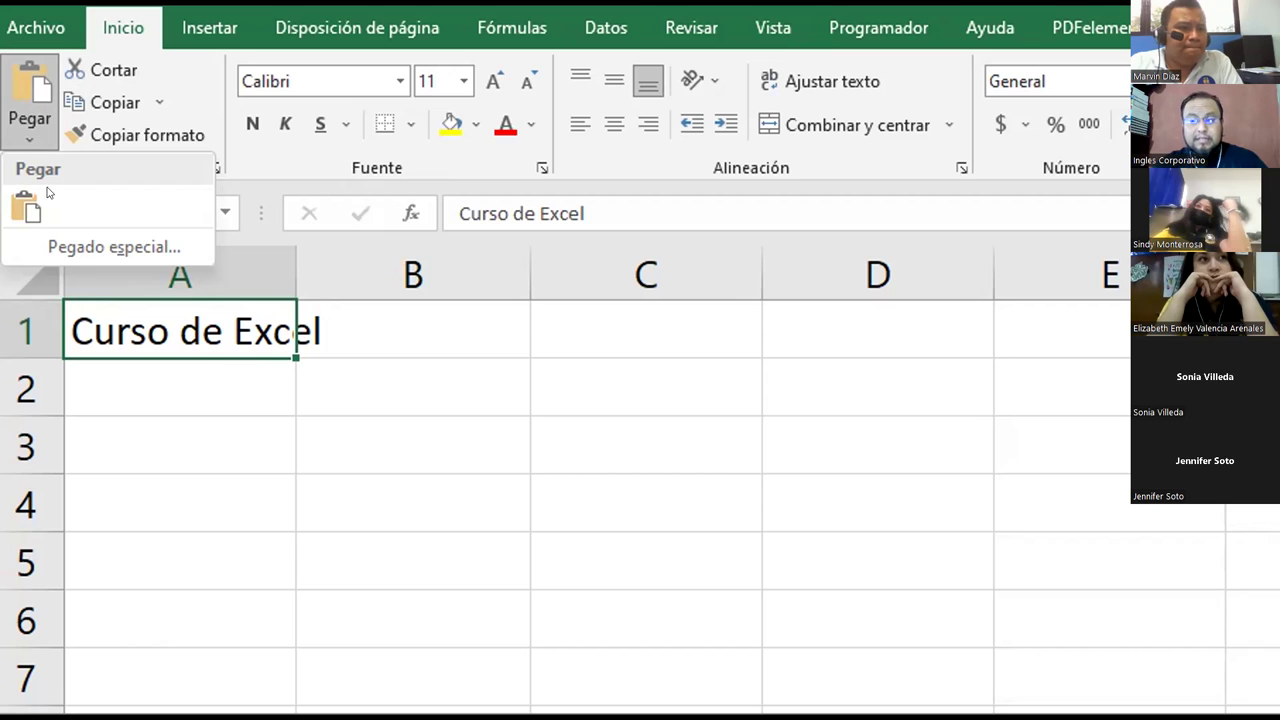
Step: Look through the Copiar dropdown options, then copy cell A1 to the clipboard with Copiar
{"action": "left_click", "coordinate": [185, 76]}
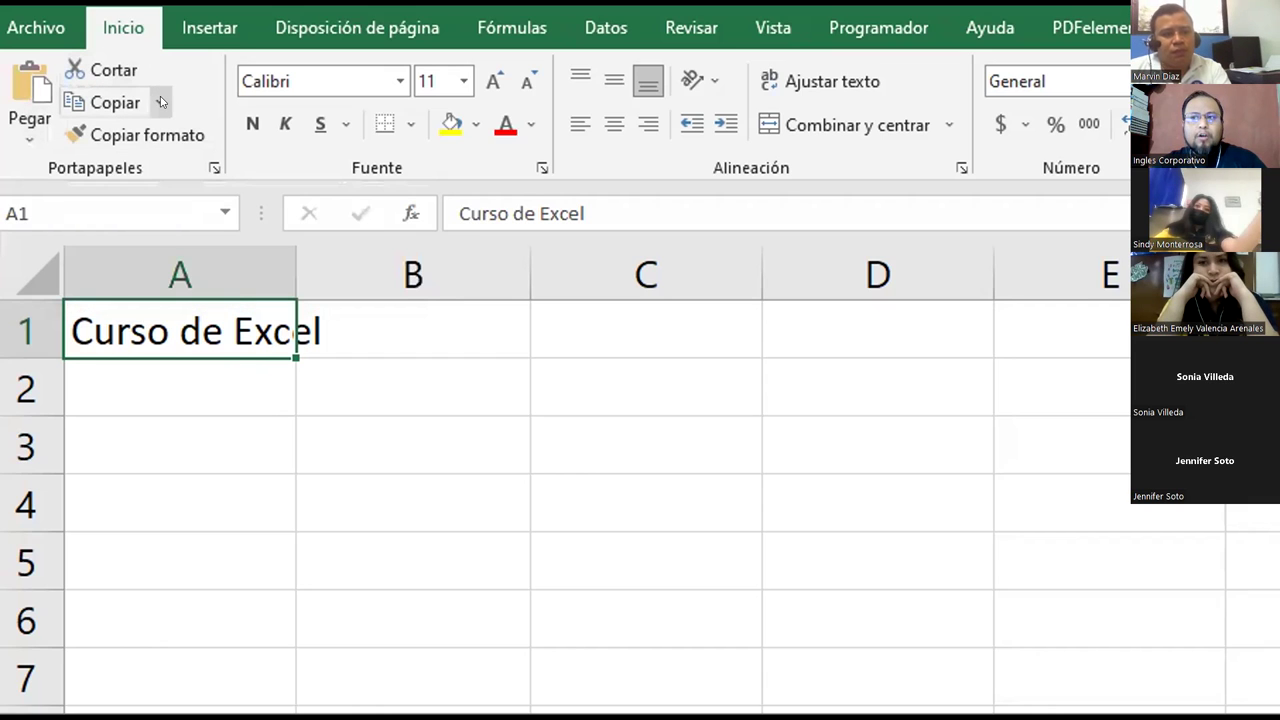
{"action": "left_click", "coordinate": [160, 102]}
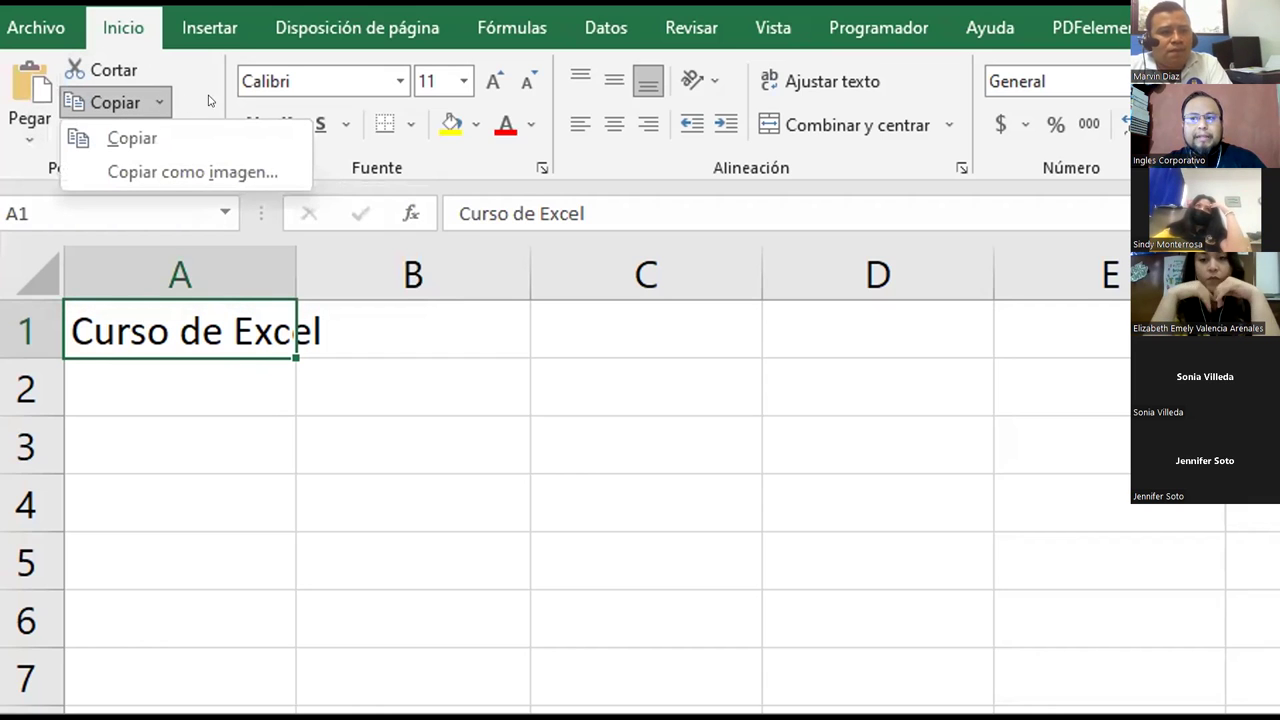
{"action": "left_click", "coordinate": [210, 100]}
{"action": "left_click", "coordinate": [159, 102]}
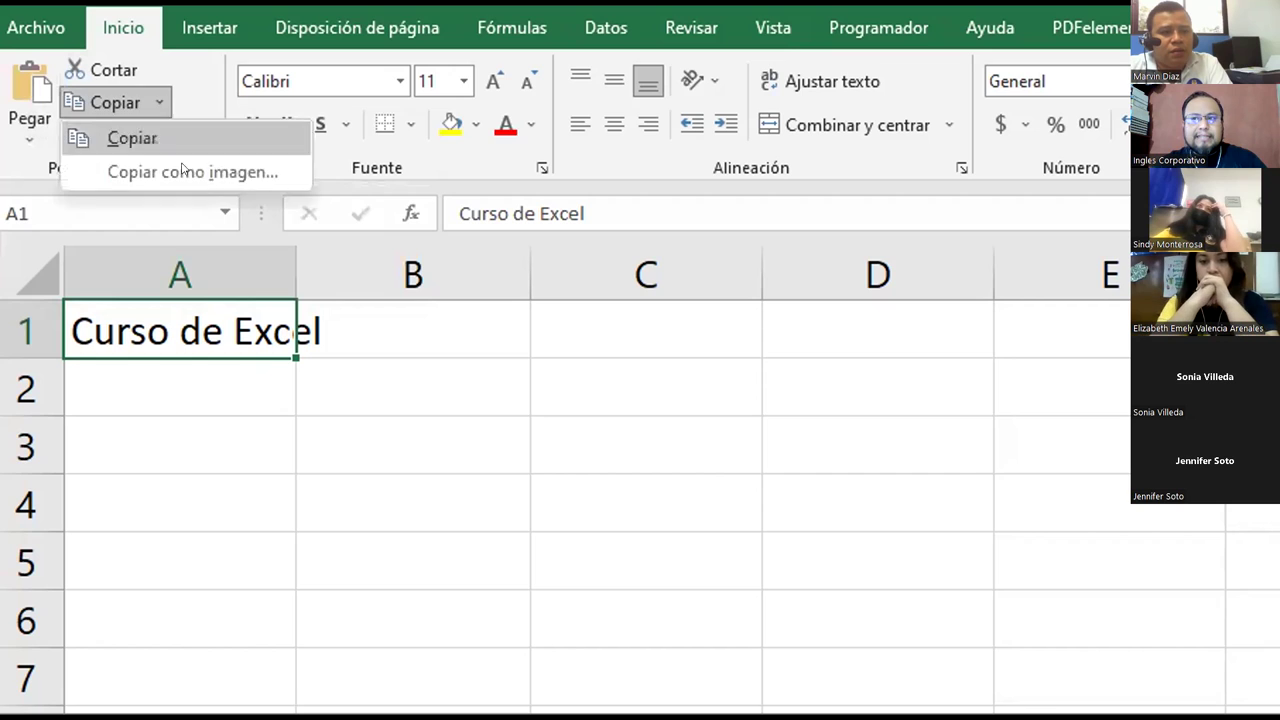
{"action": "left_click", "coordinate": [189, 80]}
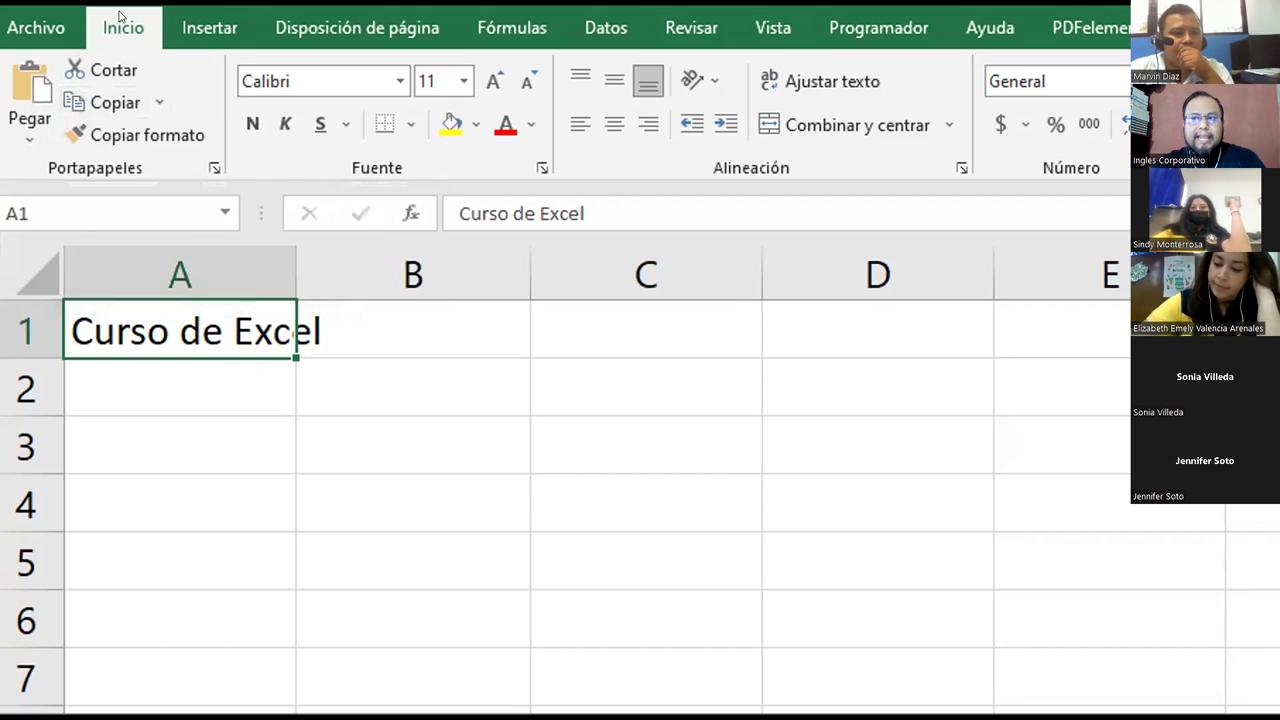
{"action": "left_click", "coordinate": [96, 104]}
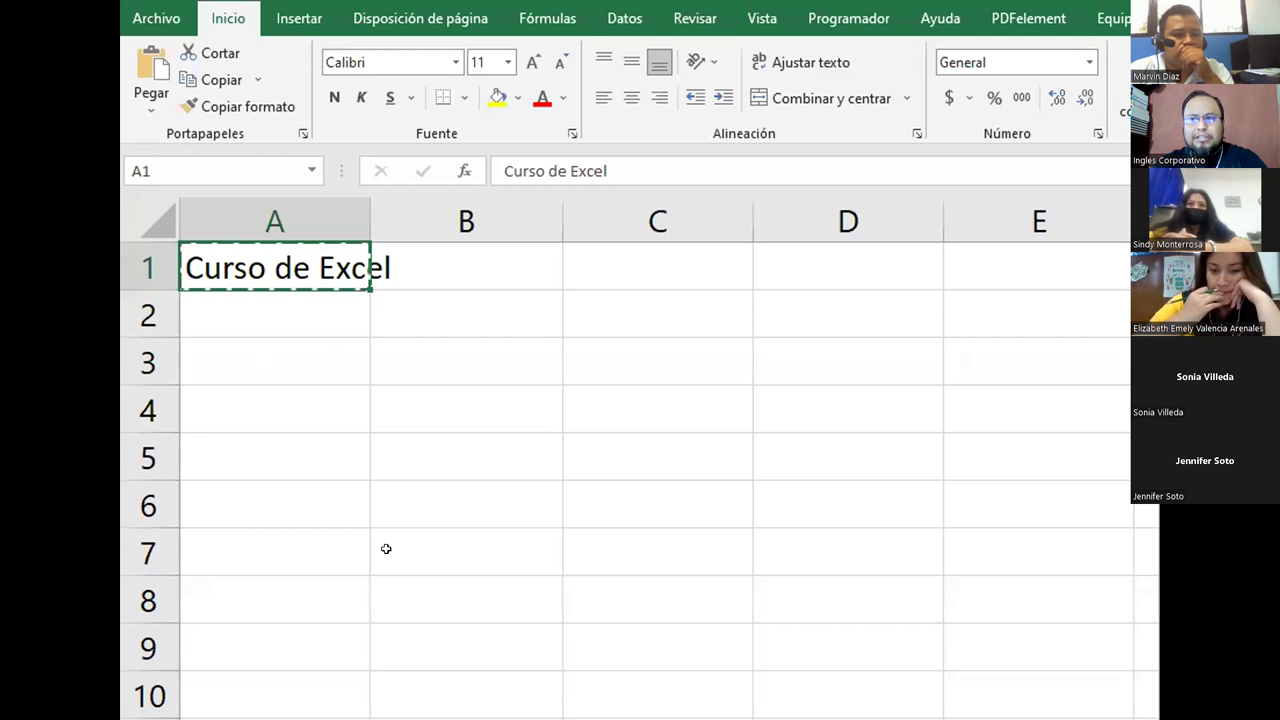
Step: Paste 'Curso de Excel' into A5, B5, C5 and D5 with Pegar, then clear the copy marquee
{"action": "left_click", "coordinate": [240, 451]}
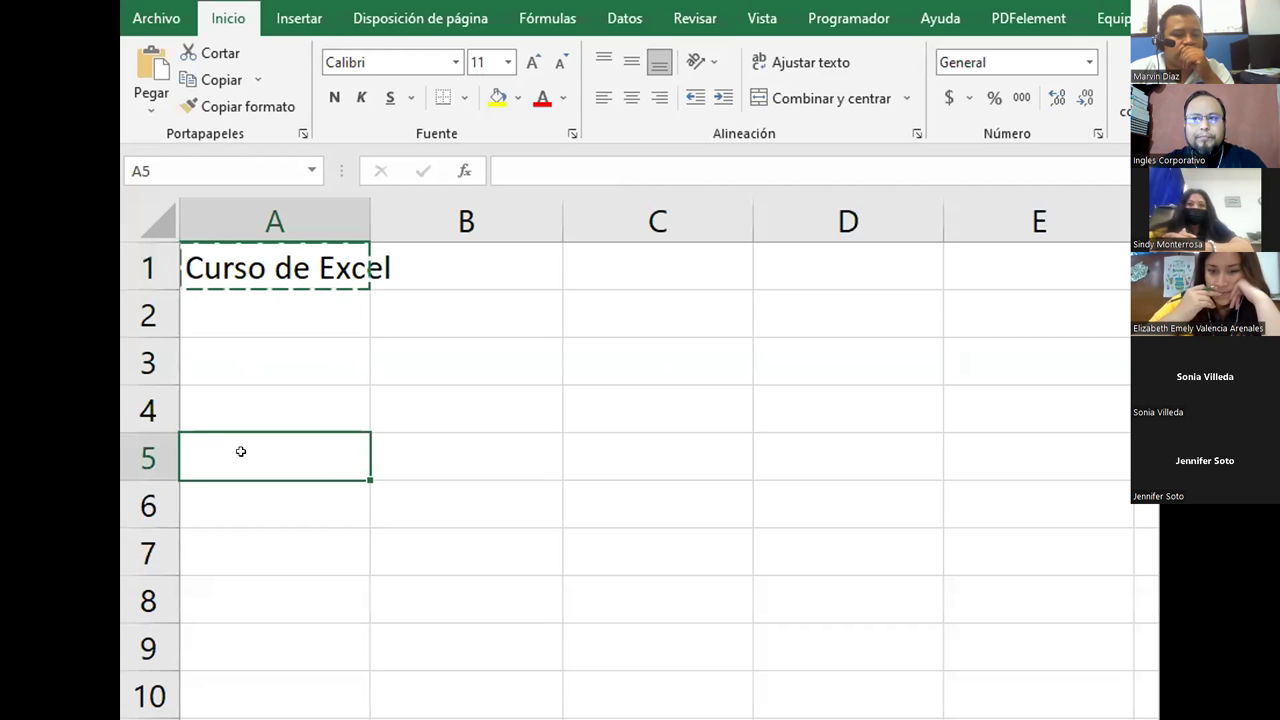
{"action": "left_click", "coordinate": [148, 65]}
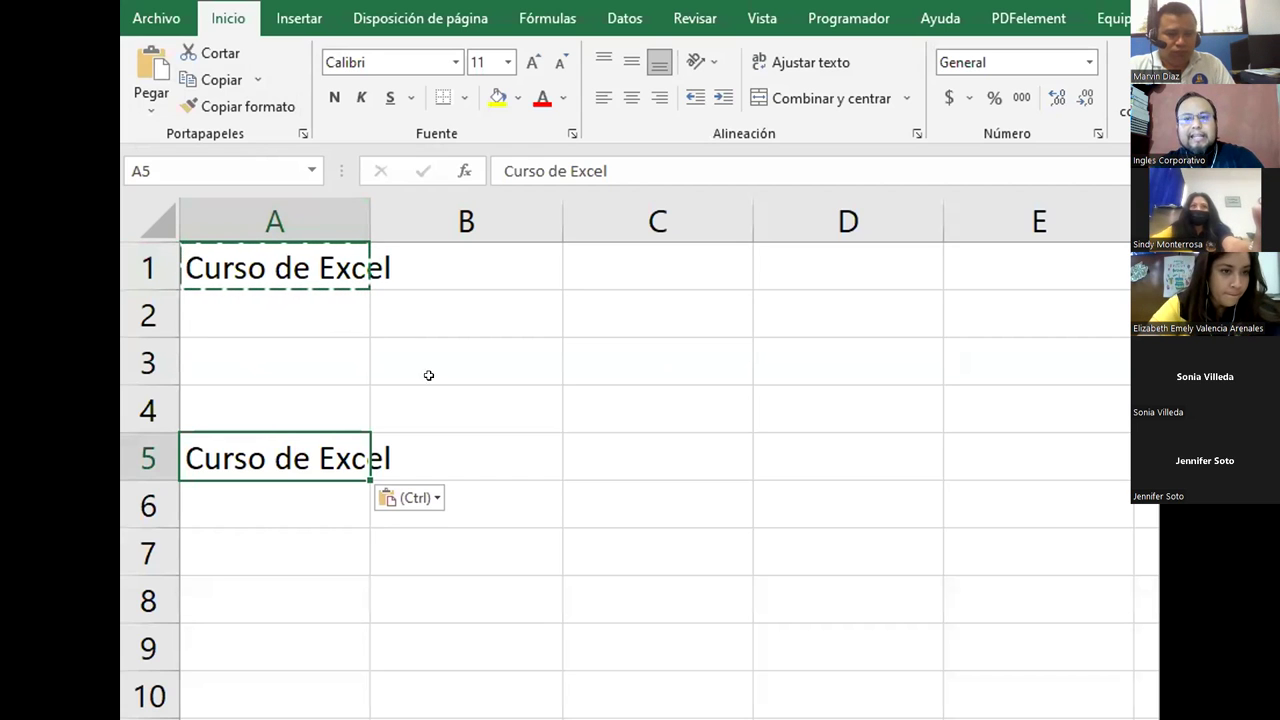
{"action": "left_click", "coordinate": [498, 472]}
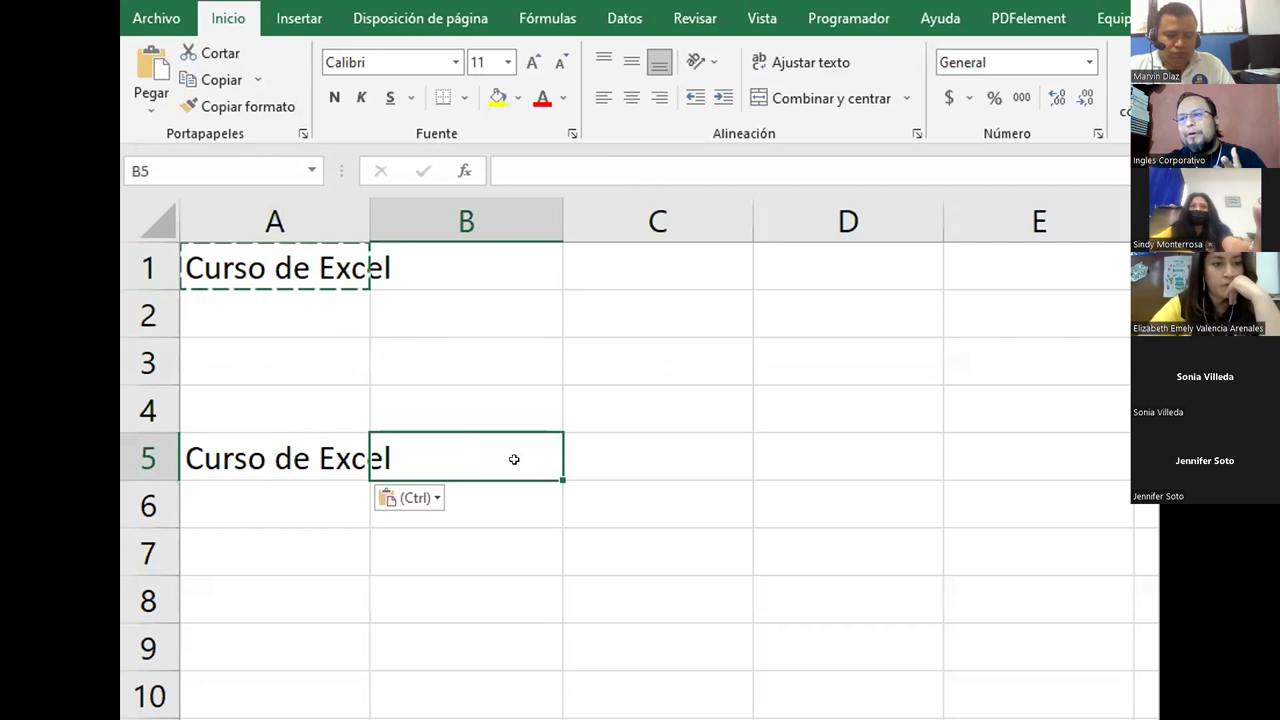
{"action": "left_click", "coordinate": [152, 68]}
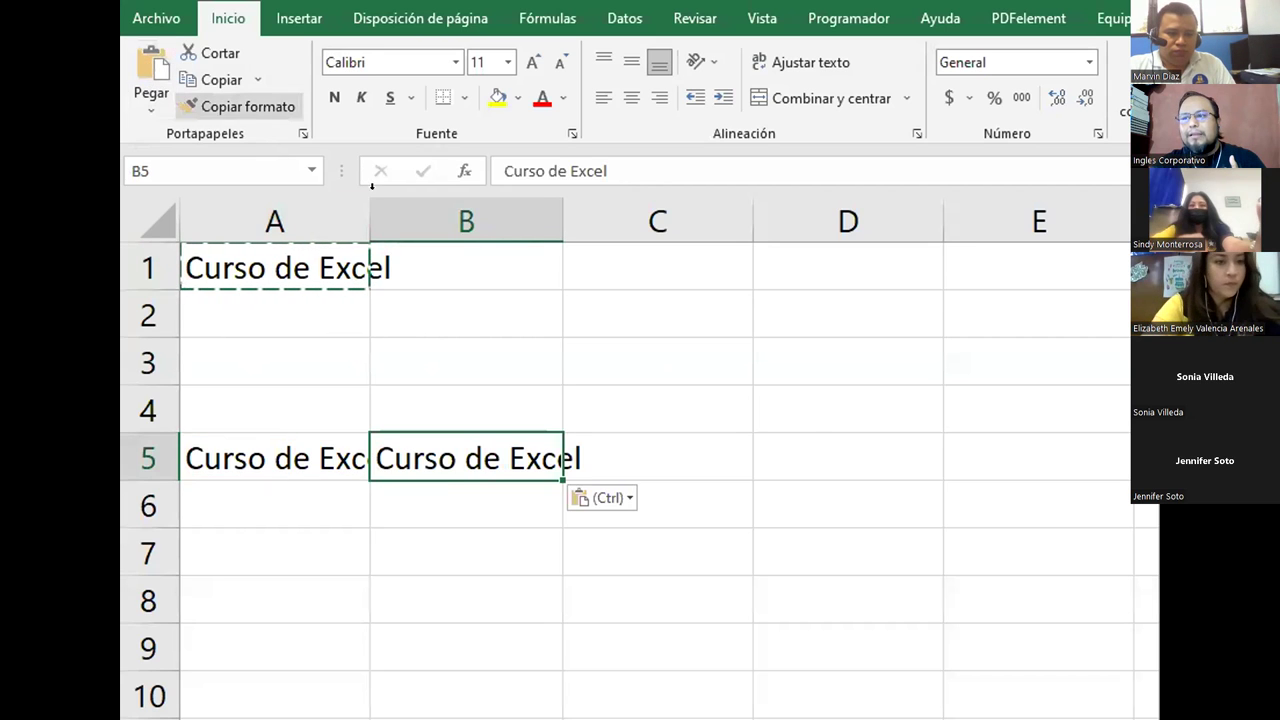
{"action": "left_click", "coordinate": [632, 457]}
{"action": "left_click", "coordinate": [152, 68]}
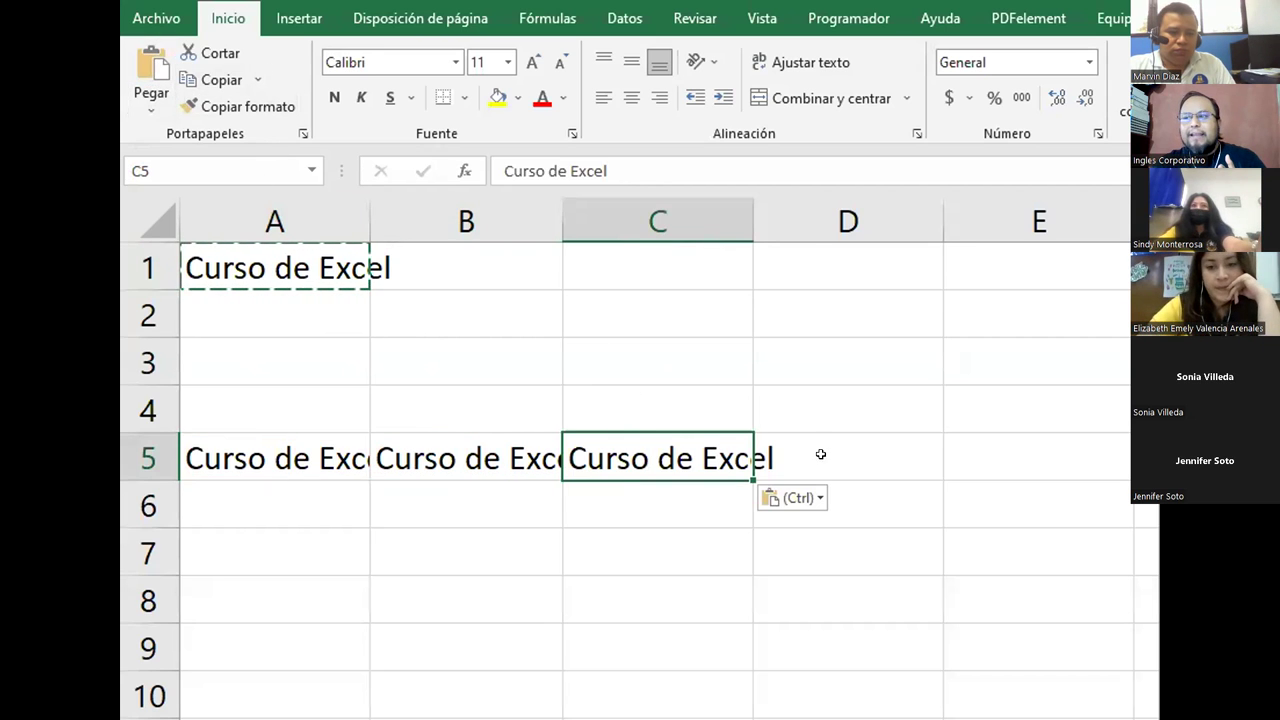
{"action": "left_click", "coordinate": [821, 455]}
{"action": "left_click", "coordinate": [152, 68]}
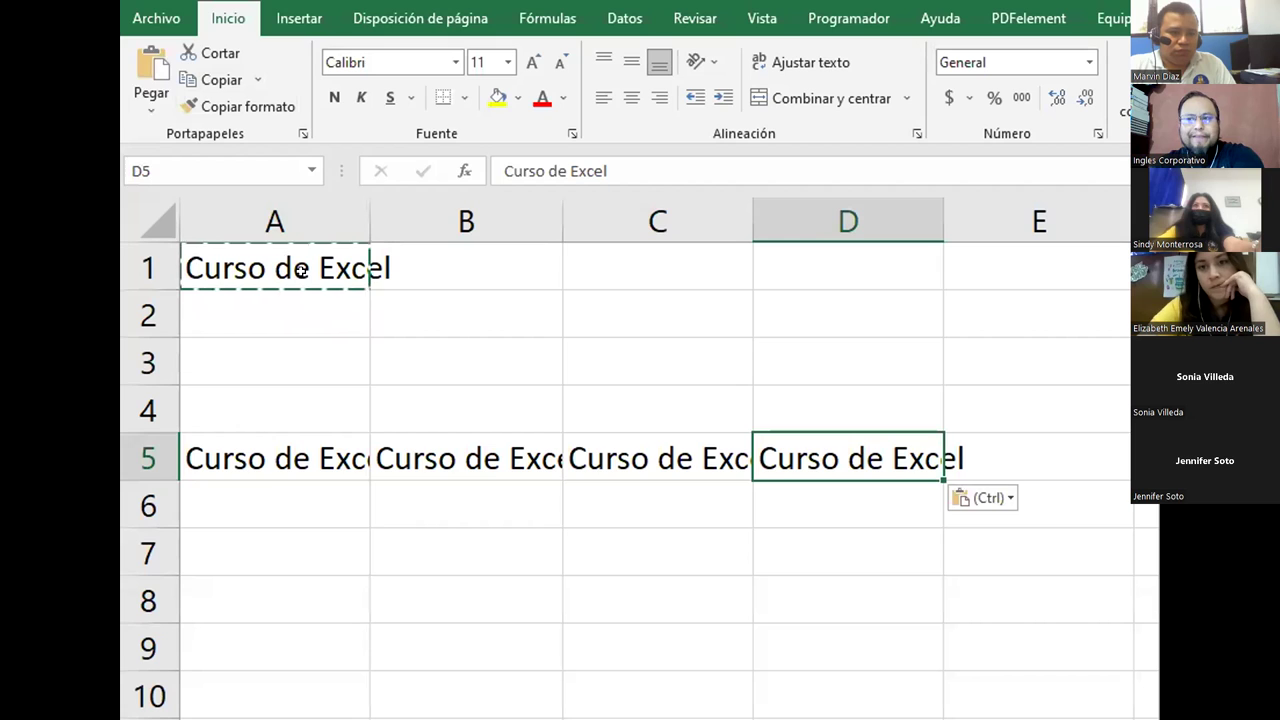
{"action": "key", "text": "Escape"}
{"action": "left_click", "coordinate": [215, 265]}
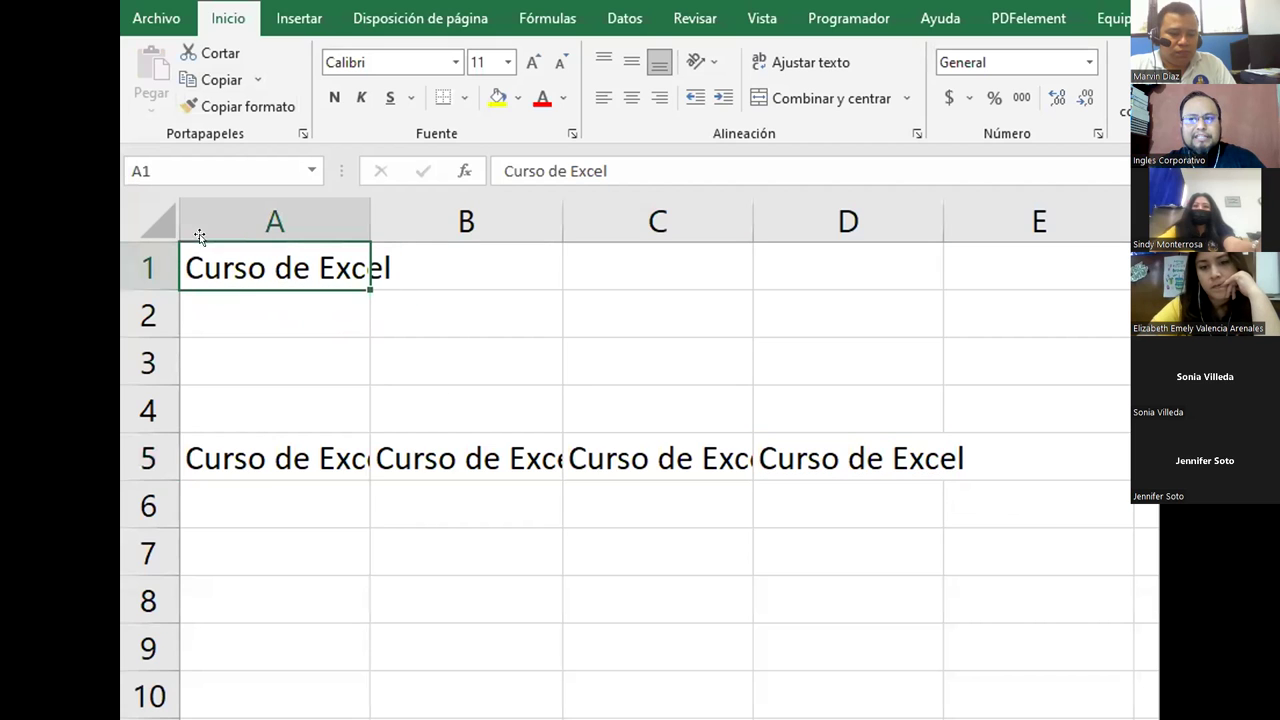
{"action": "left_click", "coordinate": [975, 450]}
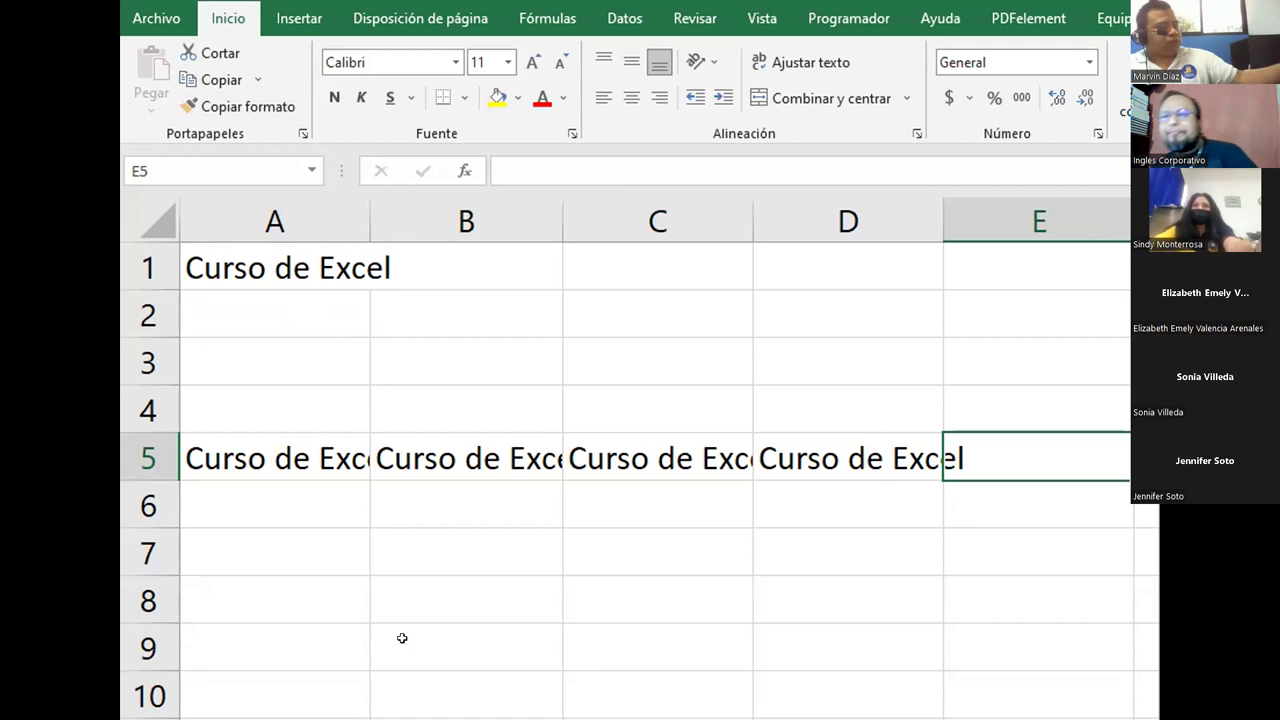
{"action": "left_click", "coordinate": [299, 267]}
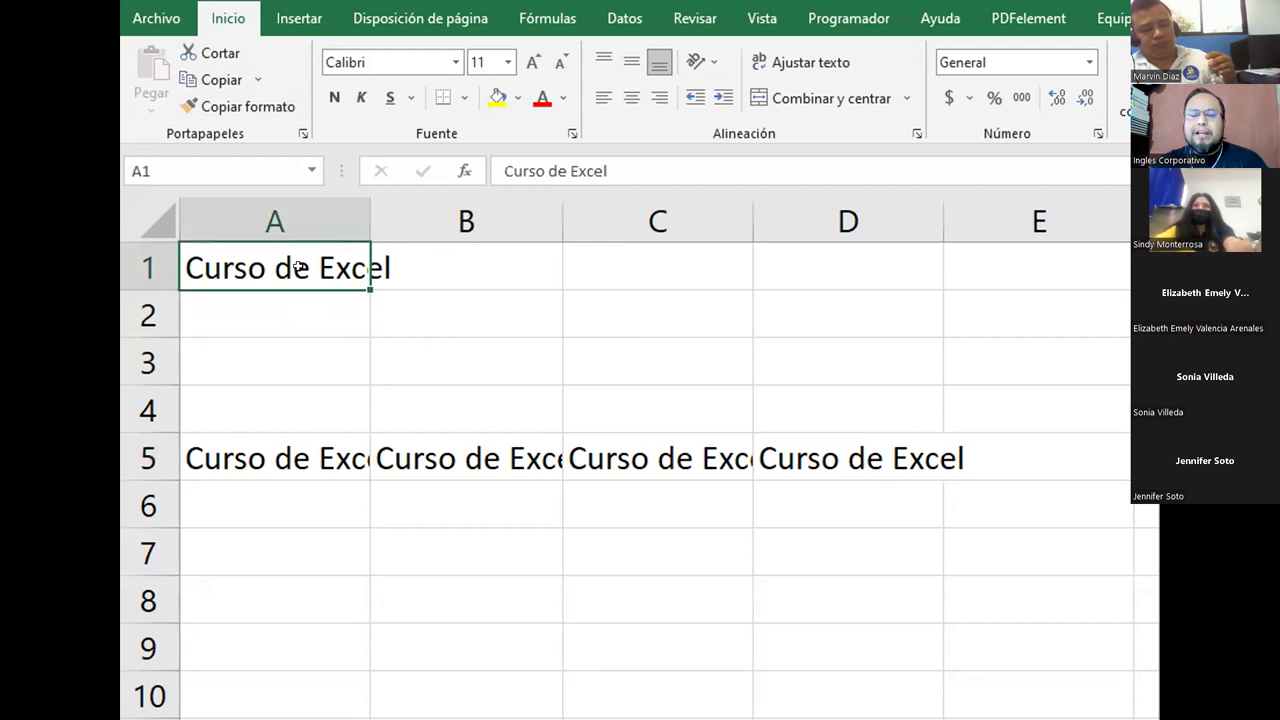
Step: Delete the 'Curso de Excel' copies in A5:D5 and reselect A1
{"action": "left_click_drag", "start_coordinate": [203, 457], "coordinate": [925, 455]}
{"action": "key", "text": "Delete"}
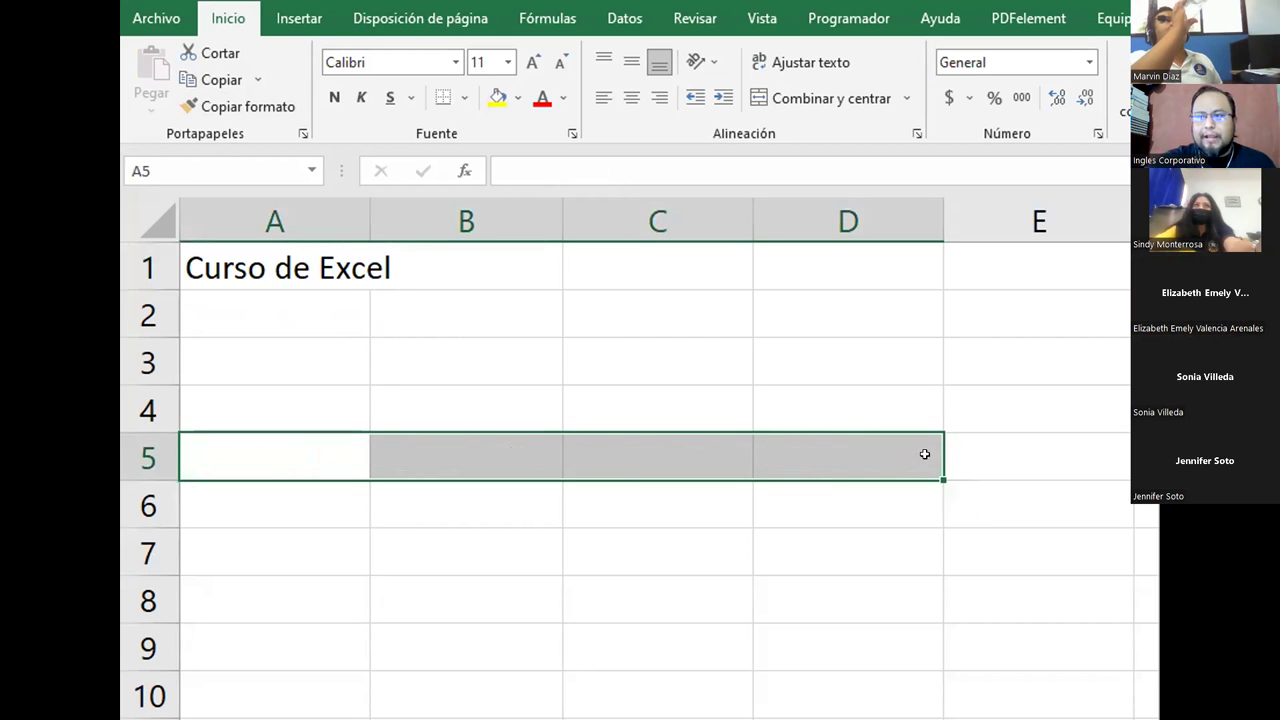
{"action": "left_click", "coordinate": [925, 455]}
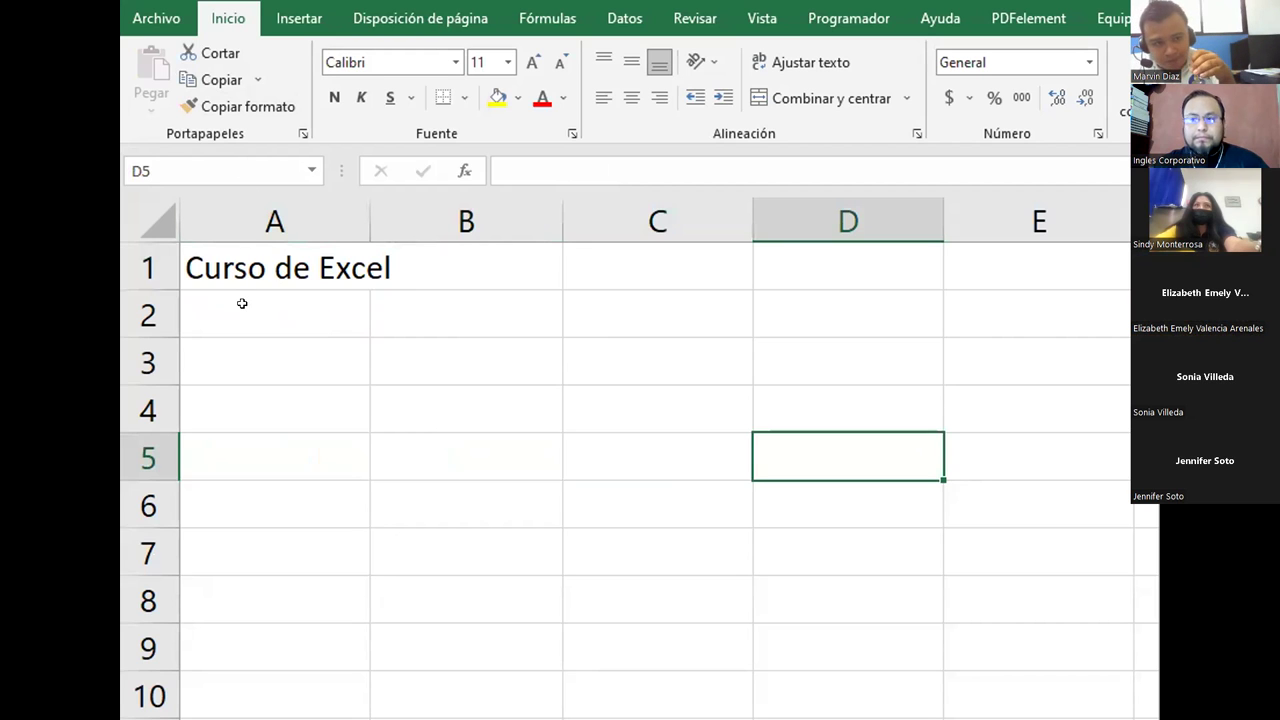
{"action": "left_click", "coordinate": [237, 270]}
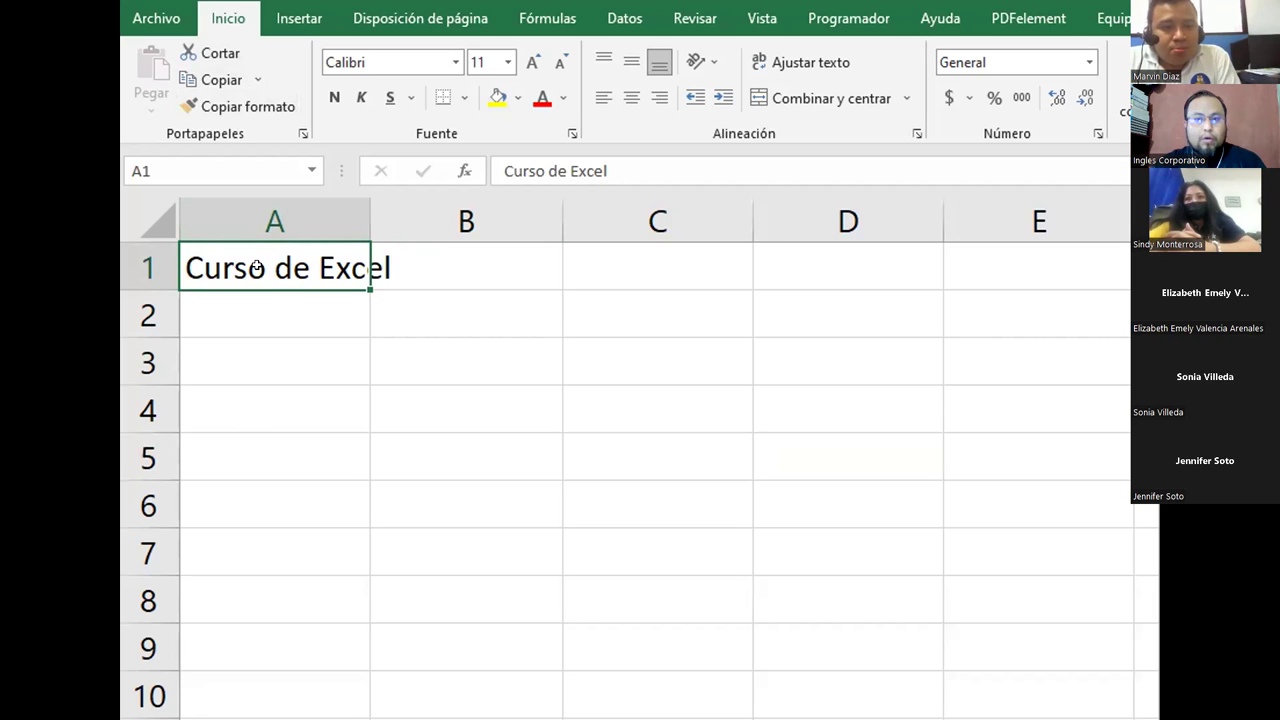
Step: Copy A1 from its right-click menu and paste 'Curso de Excel' into A6
{"action": "right_click", "coordinate": [272, 271]}
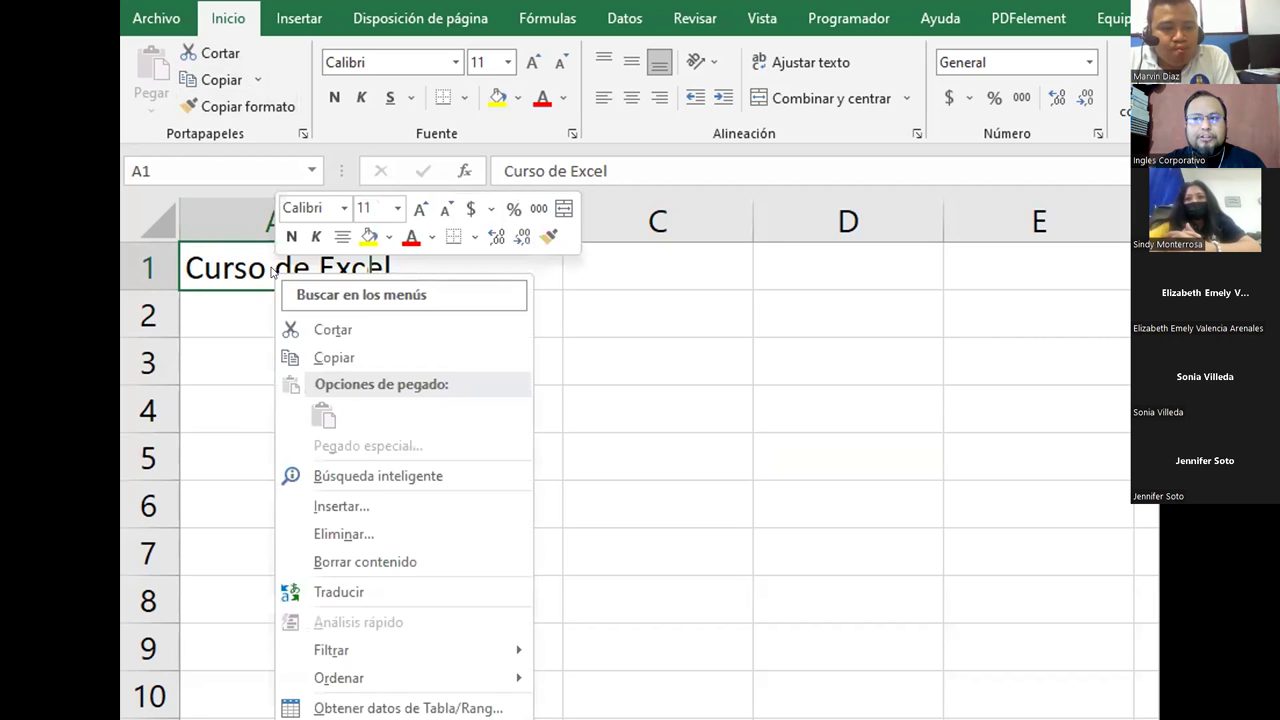
{"action": "left_click", "coordinate": [369, 355]}
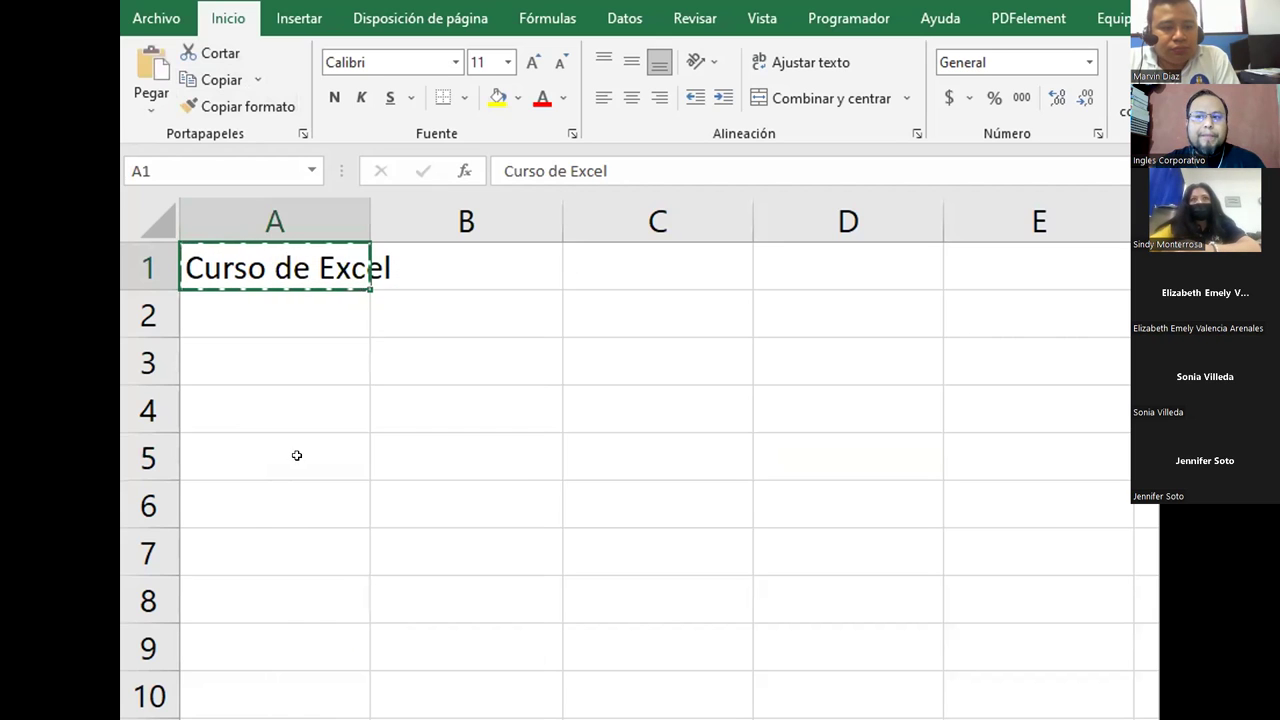
{"action": "left_click", "coordinate": [258, 495]}
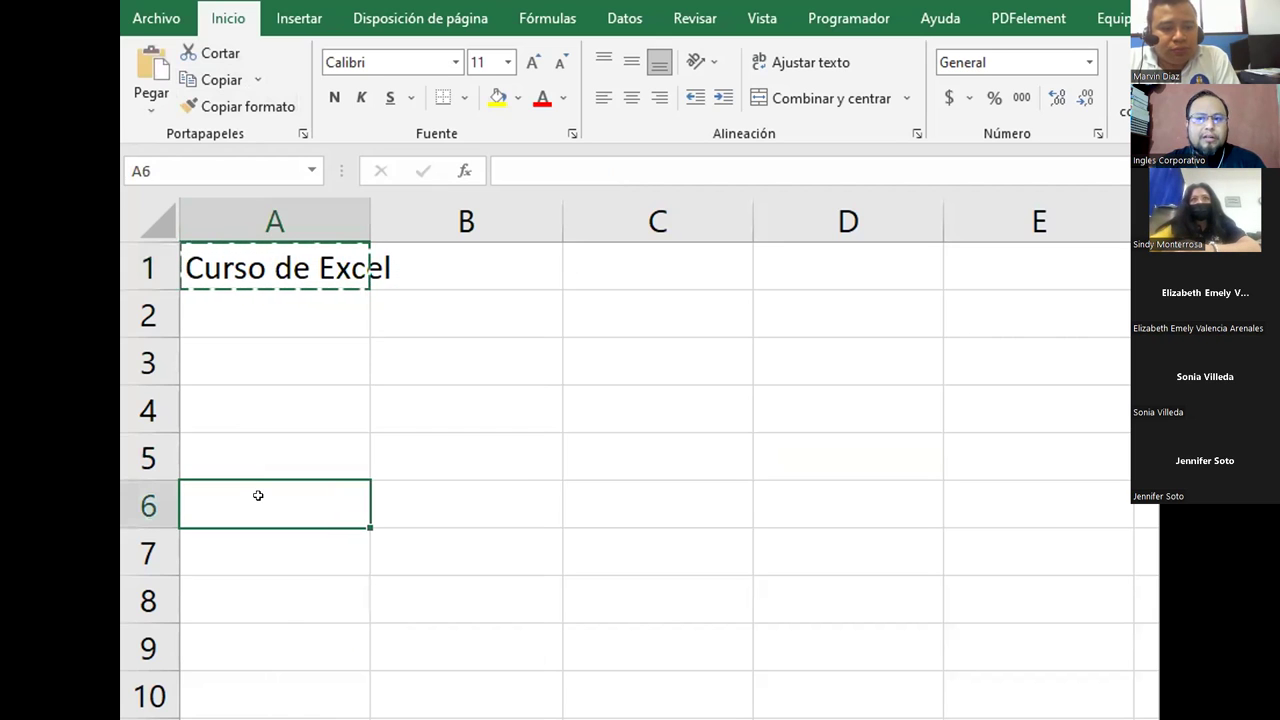
{"action": "right_click", "coordinate": [258, 495]}
{"action": "left_click", "coordinate": [313, 650]}
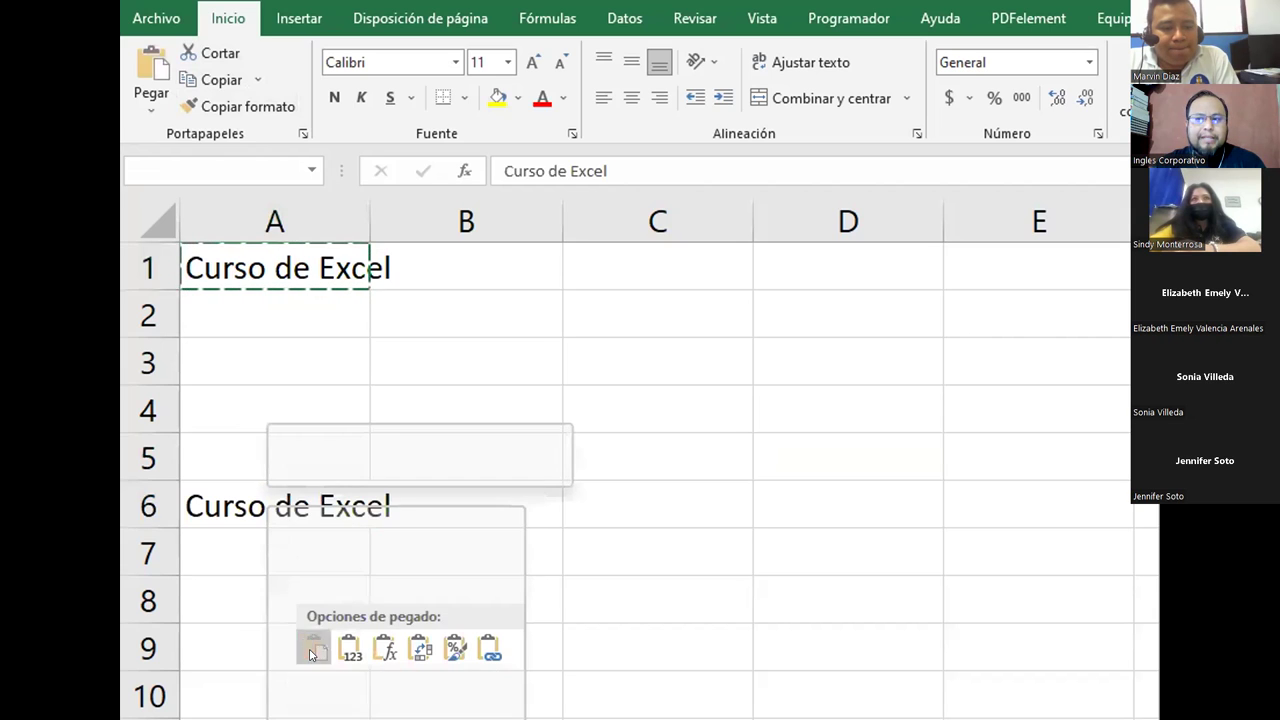
Step: Paste 'Curso de Excel' into B6, C6 and D6 from the right-click menu, then end copy mode
{"action": "left_click", "coordinate": [482, 492]}
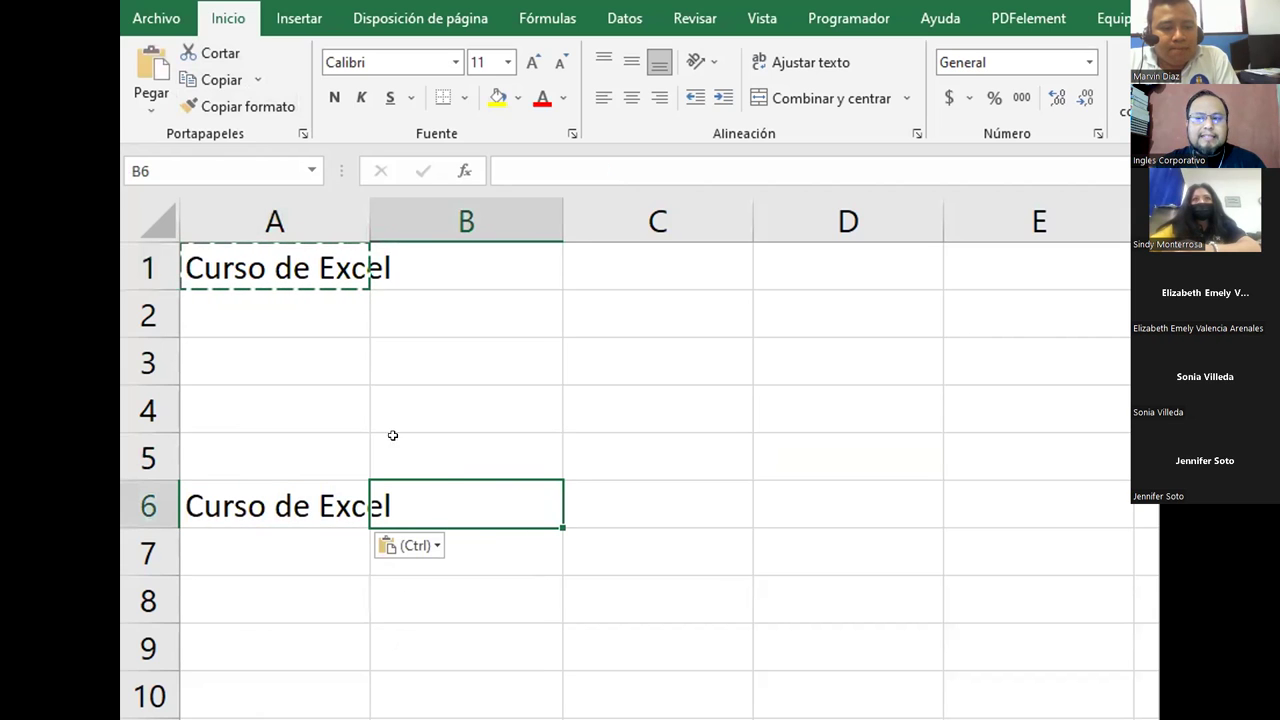
{"action": "right_click", "coordinate": [456, 490]}
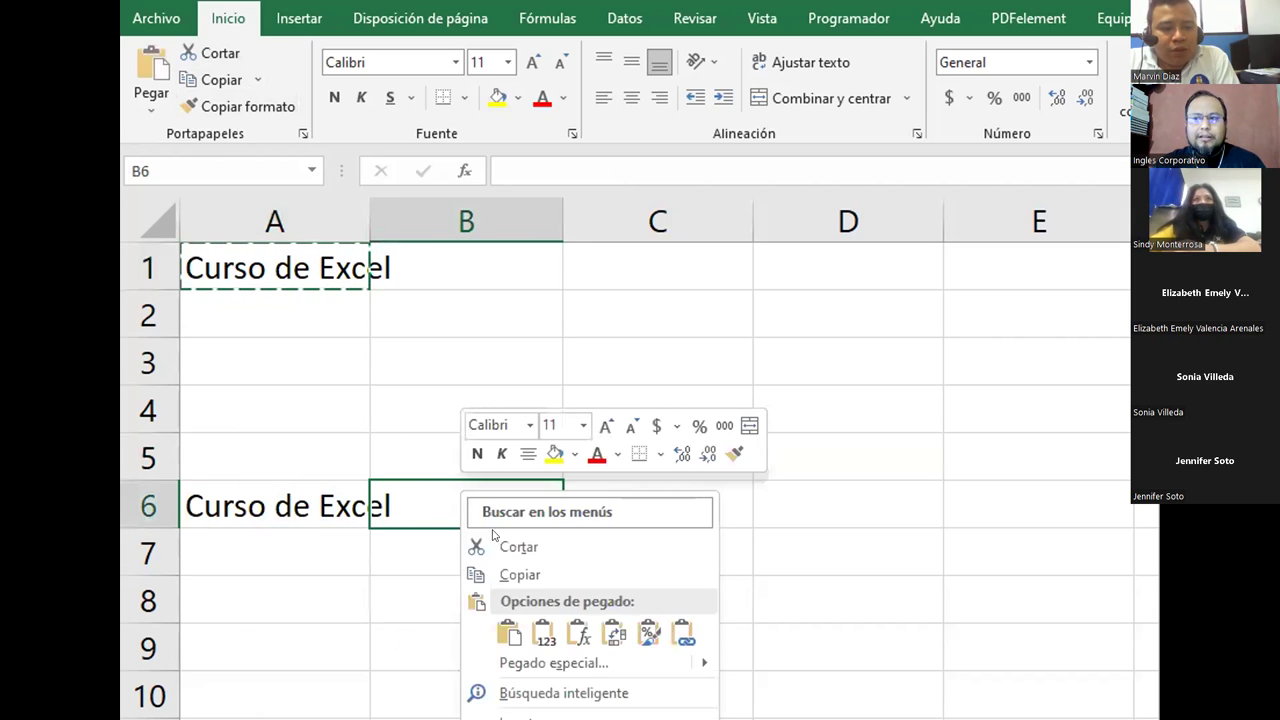
{"action": "left_click", "coordinate": [511, 635]}
{"action": "left_click", "coordinate": [629, 506]}
{"action": "right_click", "coordinate": [634, 509]}
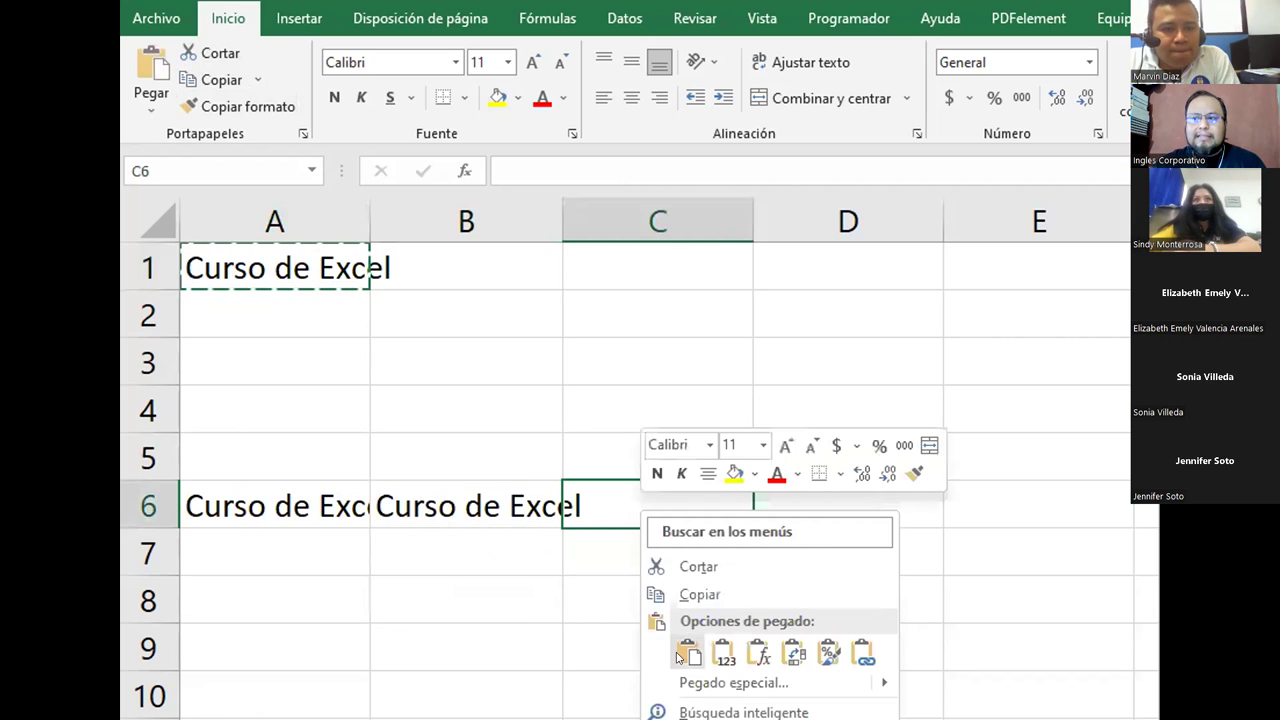
{"action": "left_click", "coordinate": [681, 655]}
{"action": "right_click", "coordinate": [835, 502]}
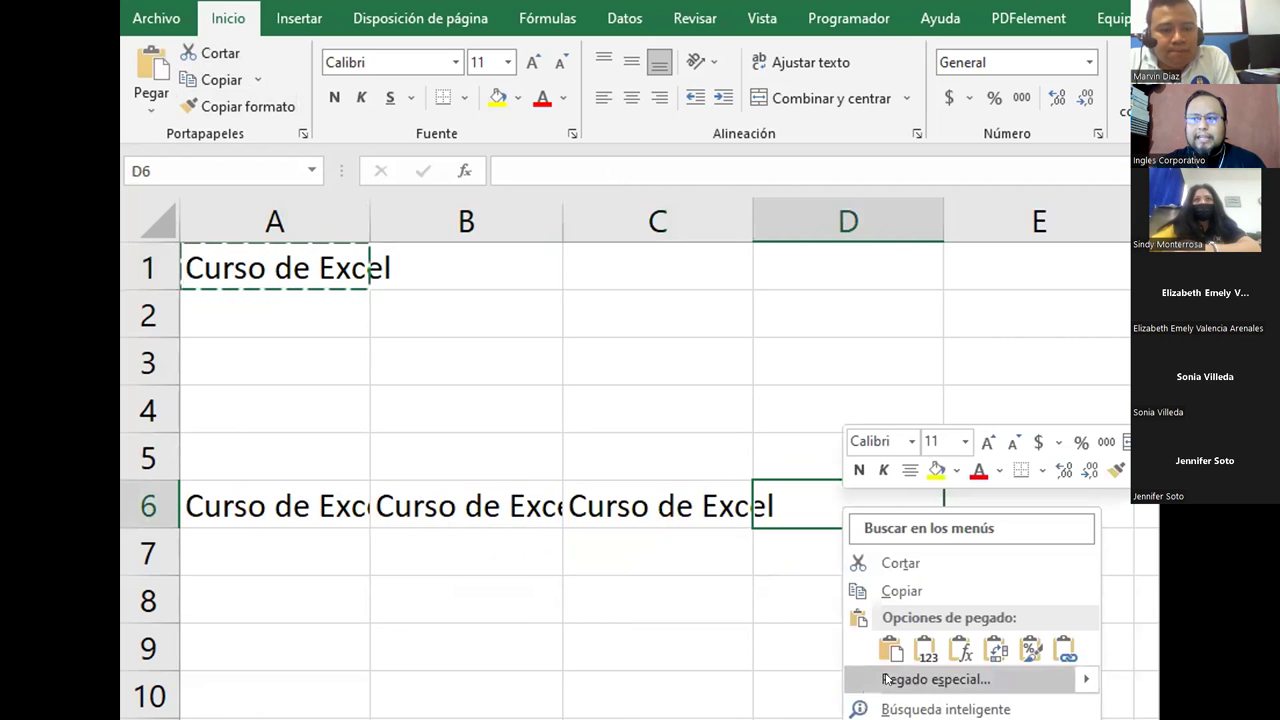
{"action": "left_click", "coordinate": [889, 648]}
{"action": "key", "text": "Escape"}
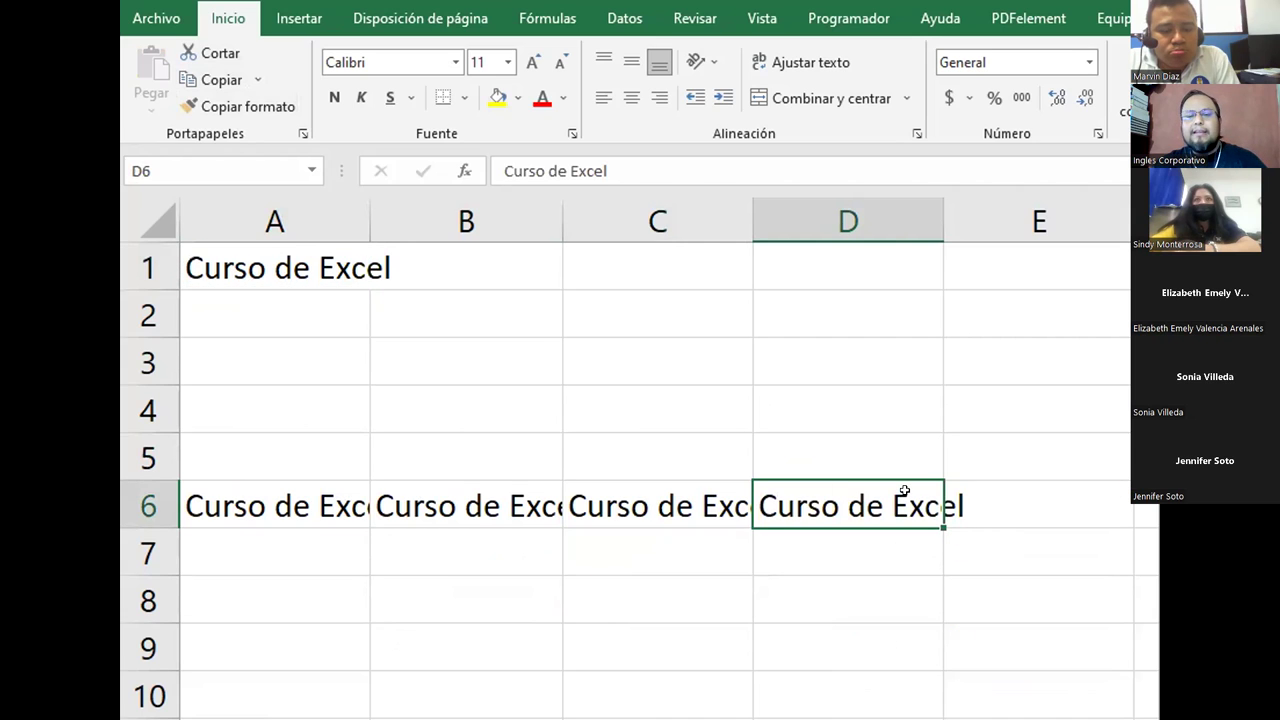
{"action": "right_click", "coordinate": [968, 506]}
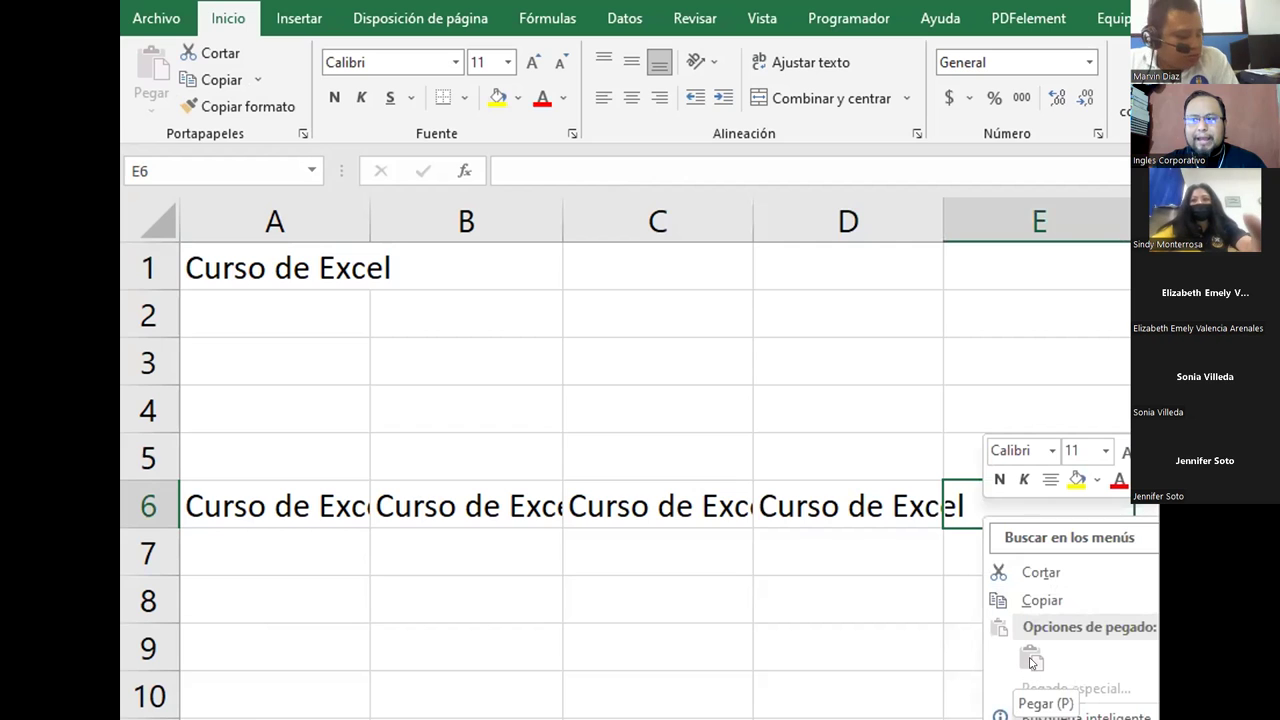
{"action": "key", "text": "Escape"}
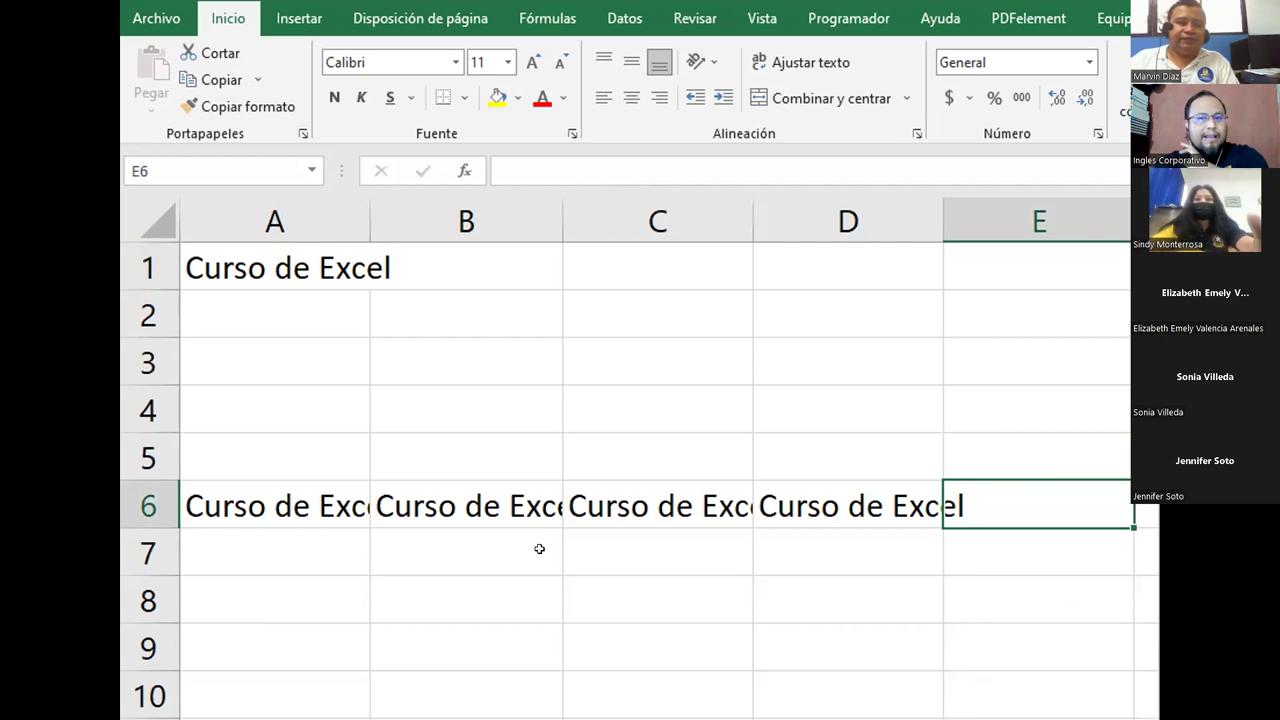
Step: Delete the 'Curso de Excel' copies in A6:D6 and reselect A1
{"action": "left_click_drag", "start_coordinate": [240, 508], "coordinate": [887, 509]}
{"action": "key", "text": "Delete"}
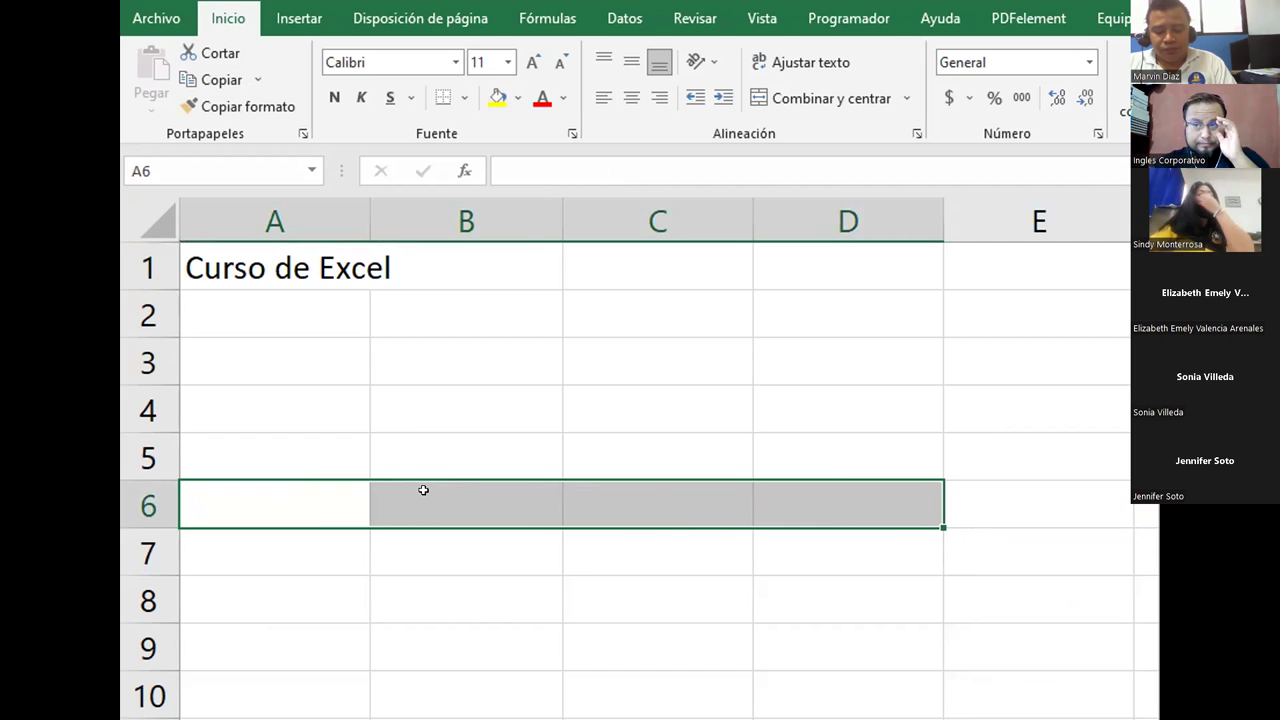
{"action": "left_click", "coordinate": [224, 267]}
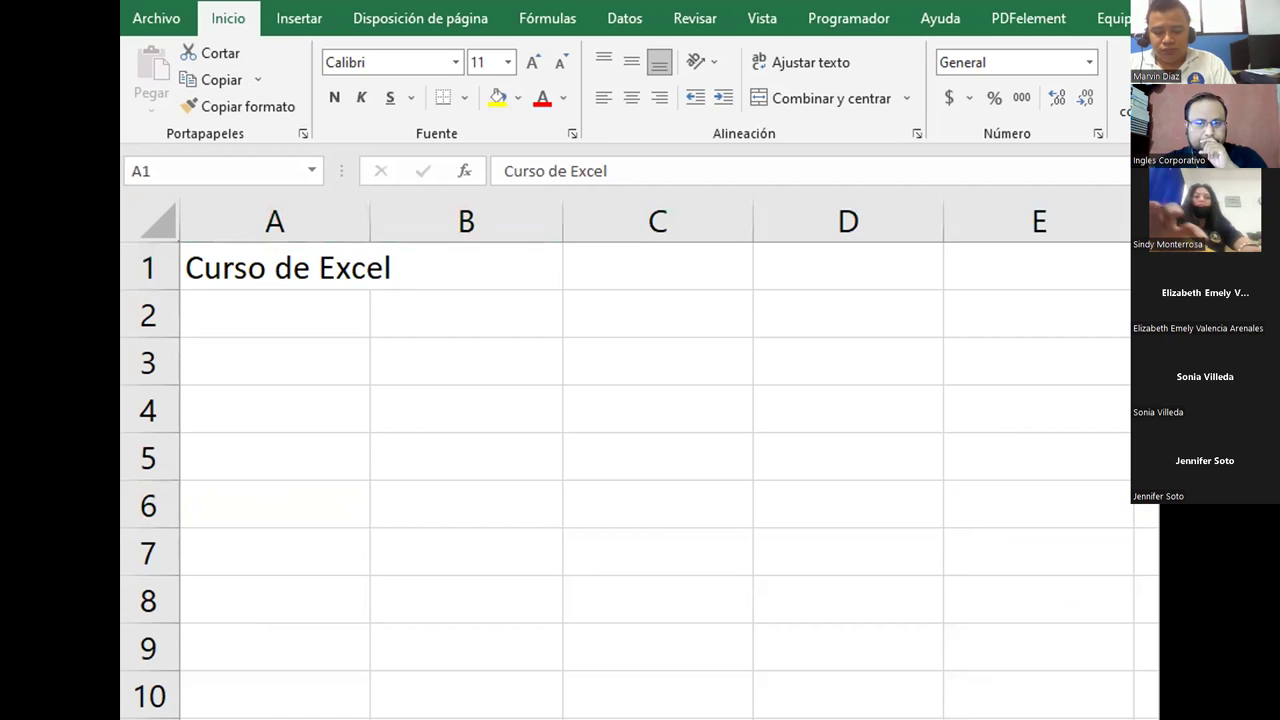
{"action": "left_click", "coordinate": [259, 265]}
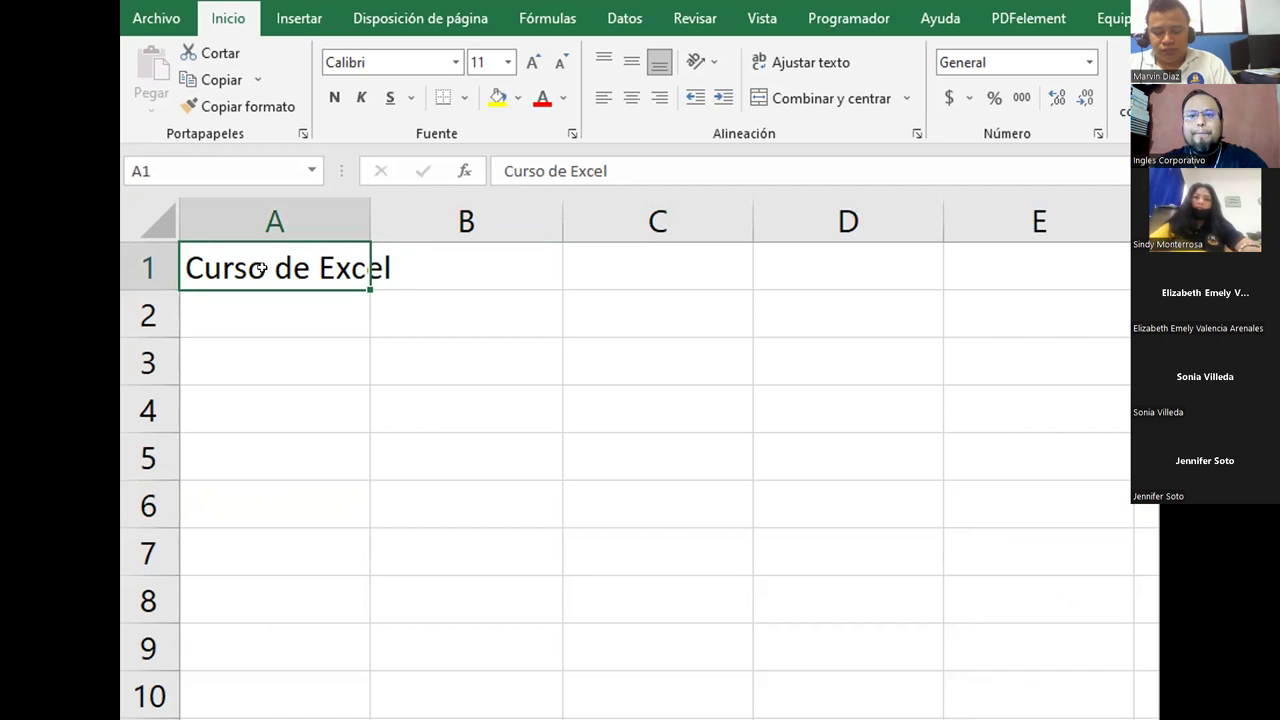
Step: Copy A1 with Ctrl+C and paste 'Curso de Excel' with Ctrl+V into A6, B6, C6 and D6
{"action": "key", "text": "ctrl+c"}
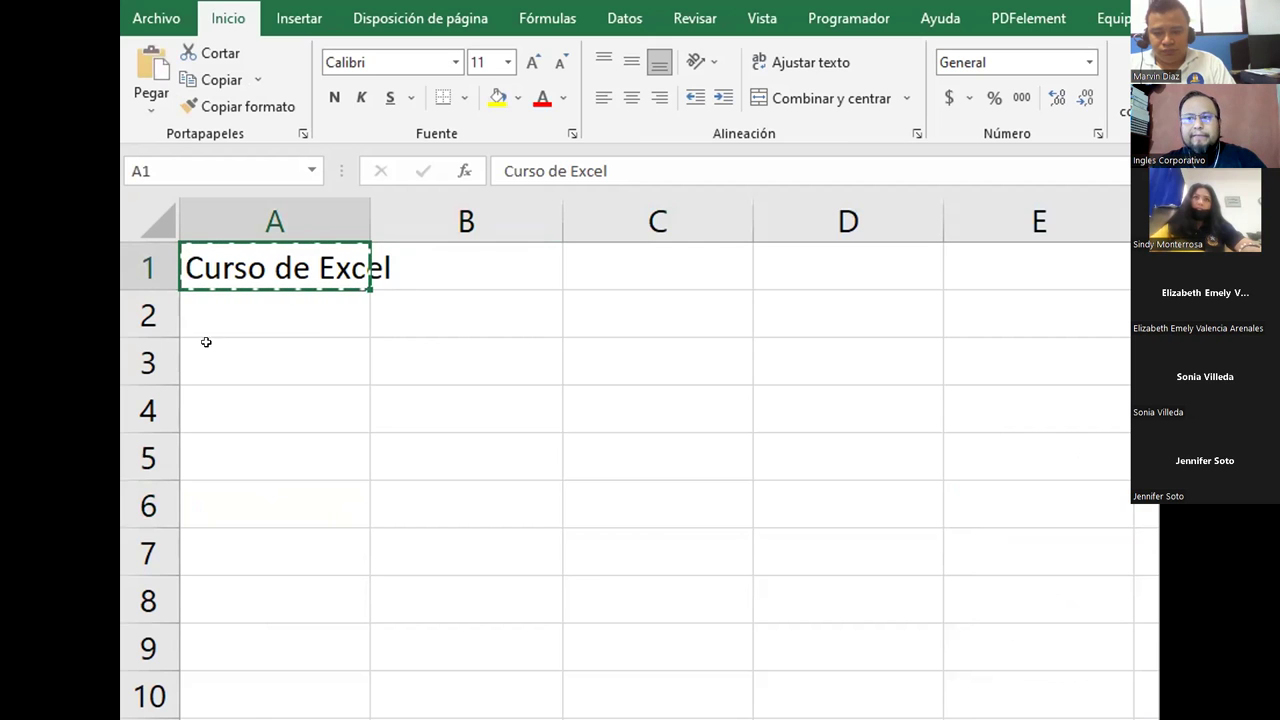
{"action": "left_click", "coordinate": [240, 491]}
{"action": "right_click", "coordinate": [252, 503]}
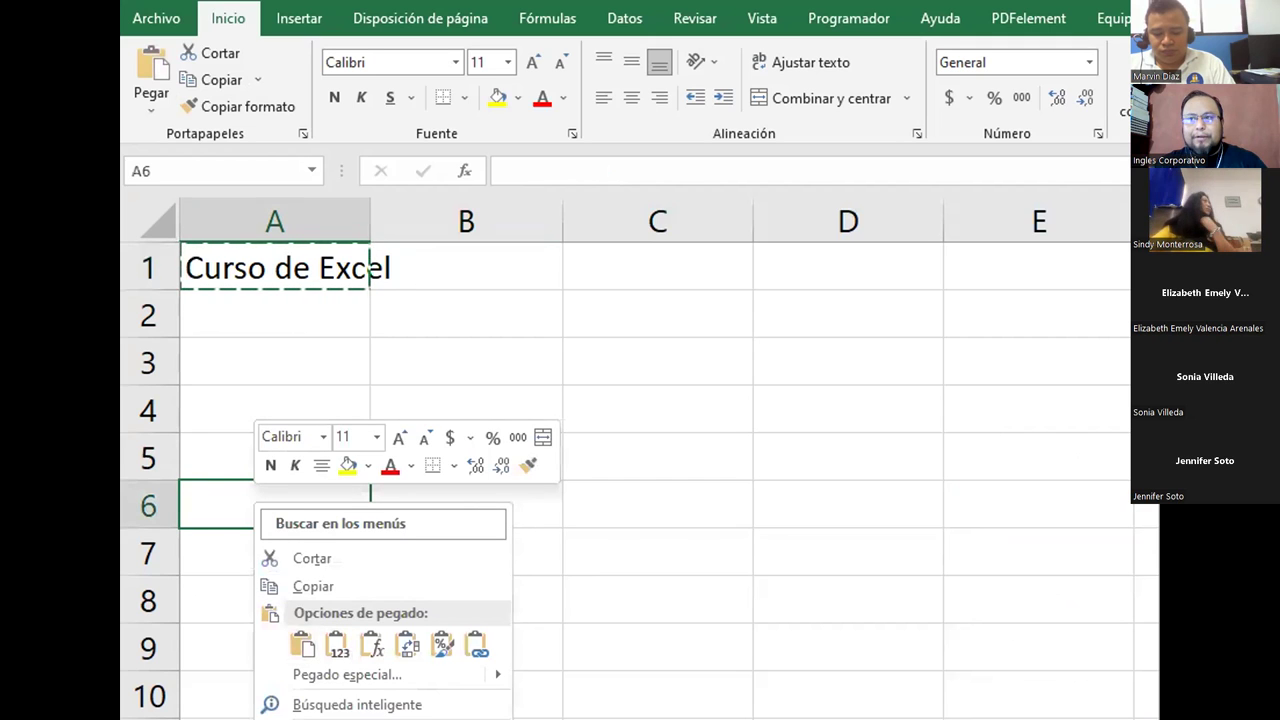
{"action": "left_click", "coordinate": [222, 15]}
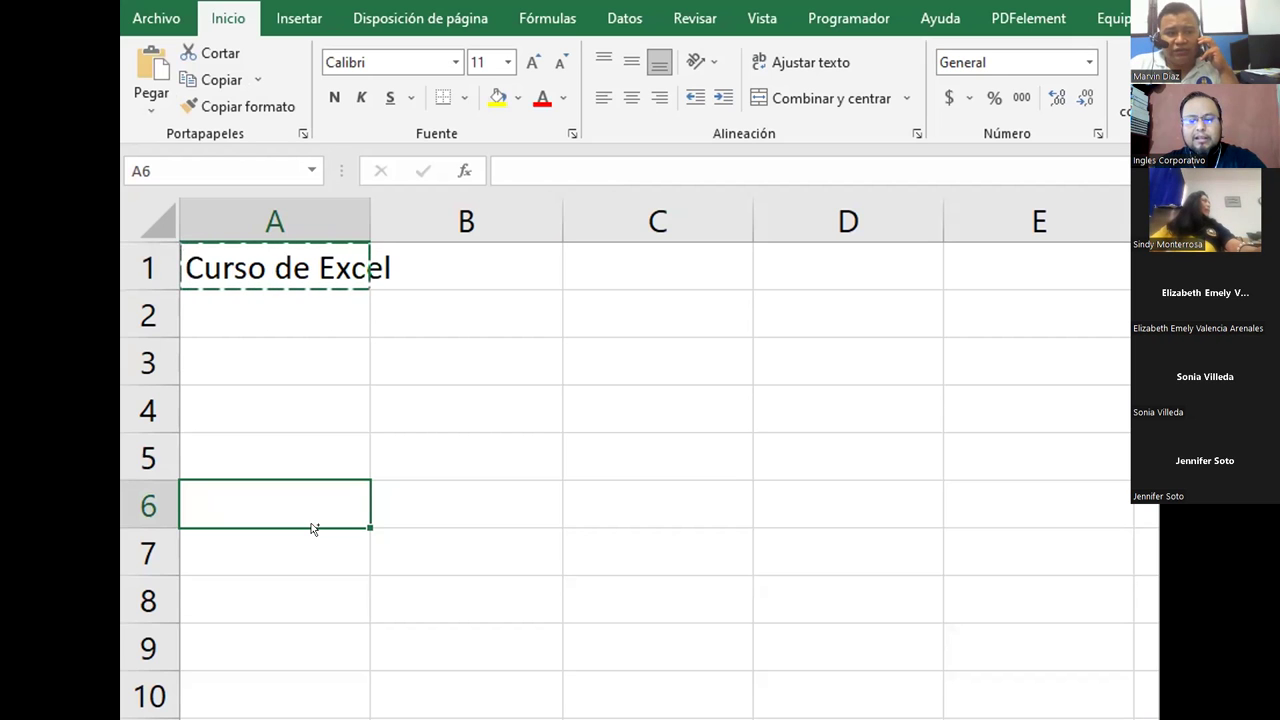
{"action": "key", "text": "ctrl+v"}
{"action": "left_click", "coordinate": [430, 496]}
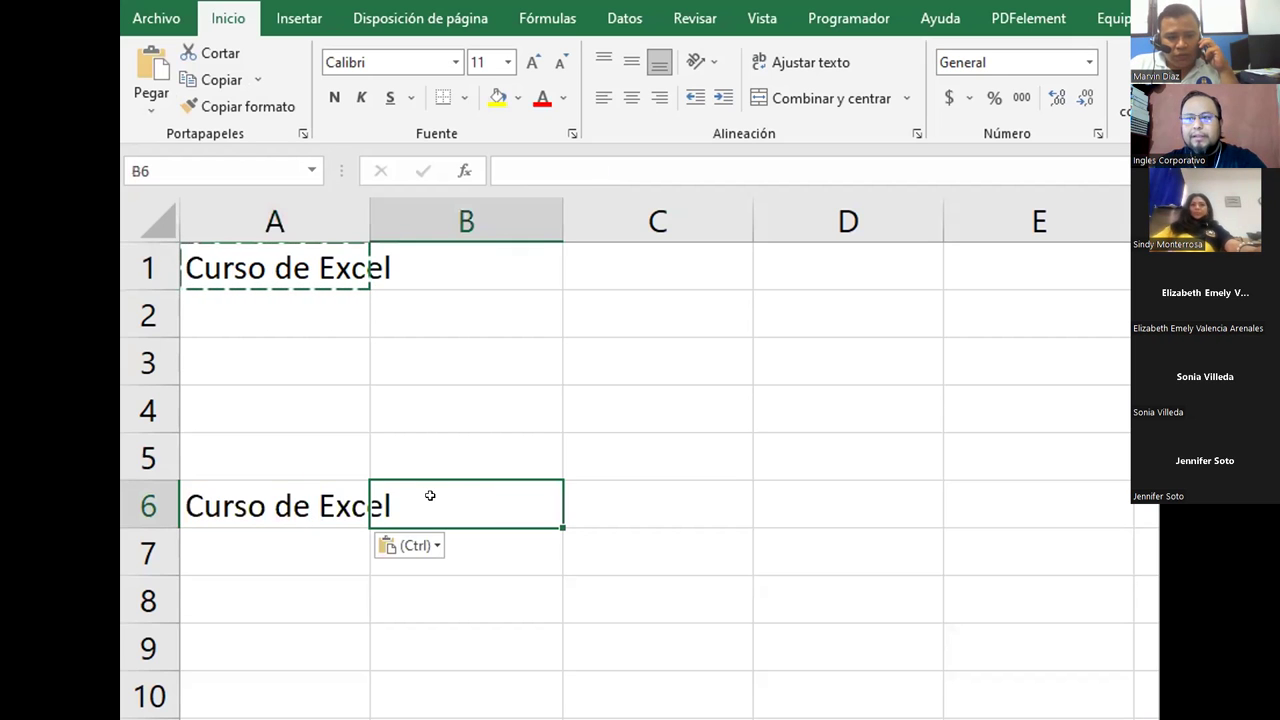
{"action": "key", "text": "ctrl+v"}
{"action": "left_click", "coordinate": [631, 489]}
{"action": "key", "text": "ctrl+v"}
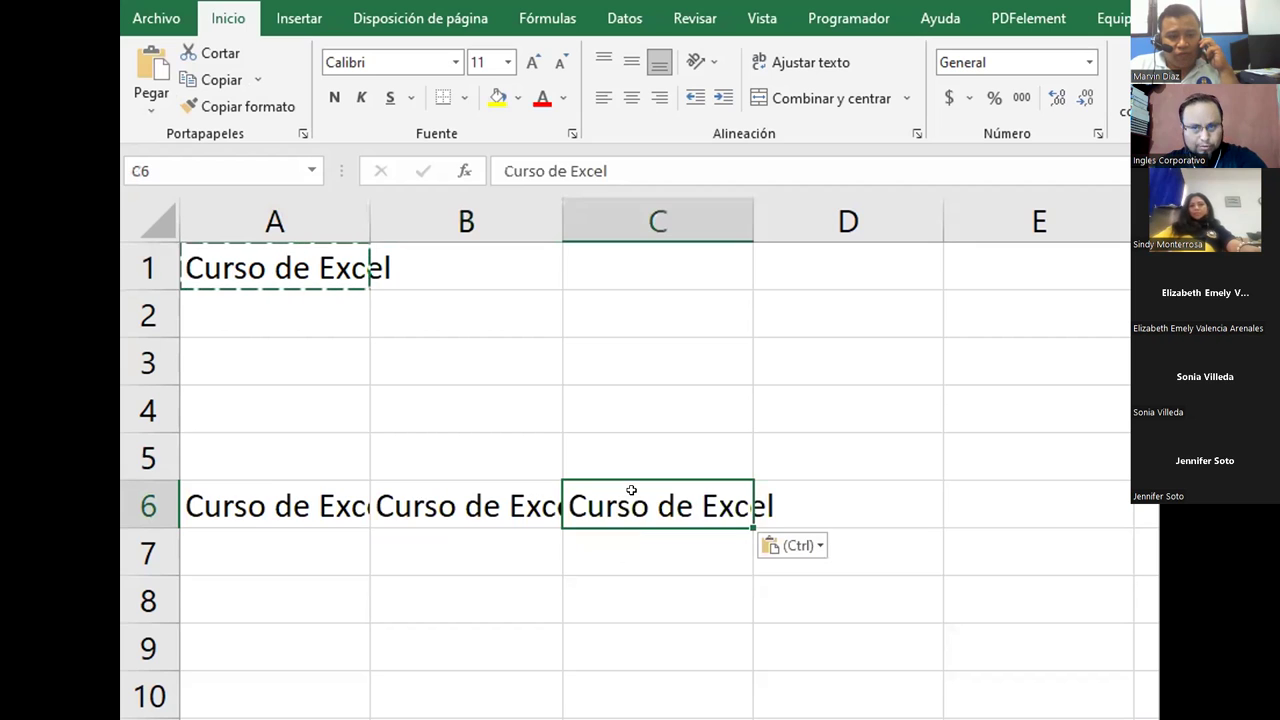
{"action": "left_click", "coordinate": [814, 509]}
{"action": "key", "text": "ctrl+v"}
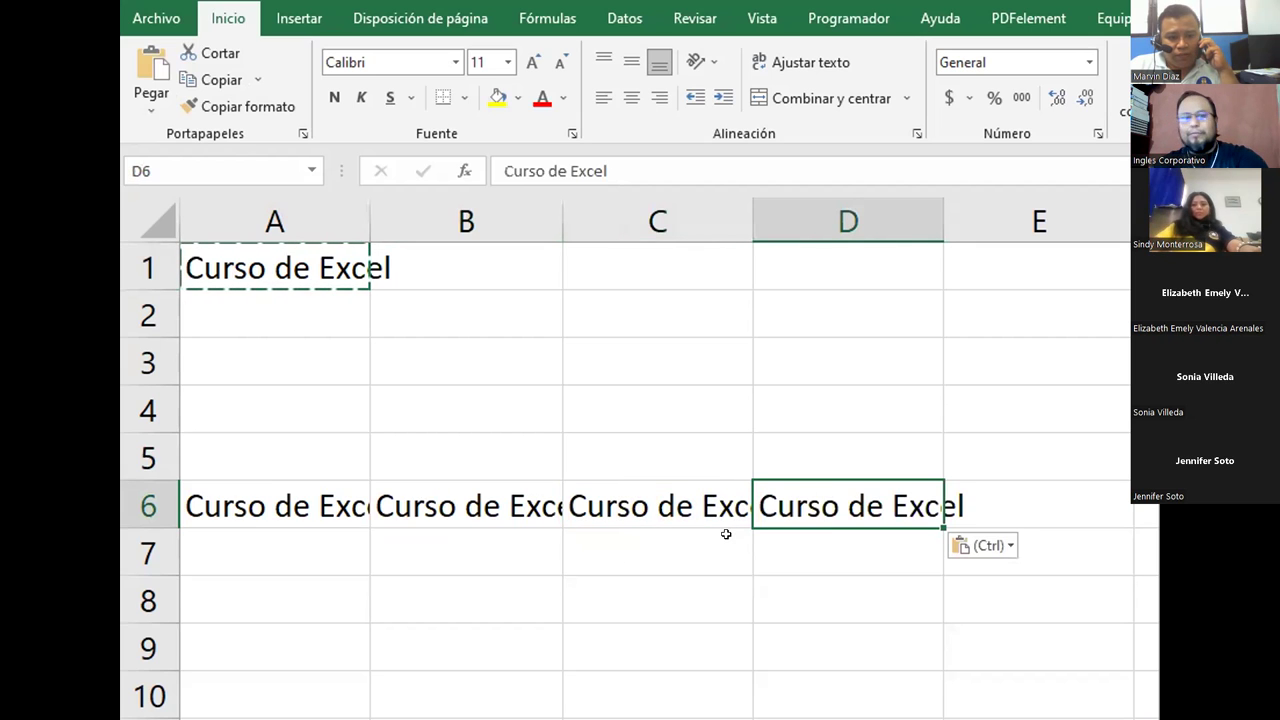
{"action": "key", "text": "Escape"}
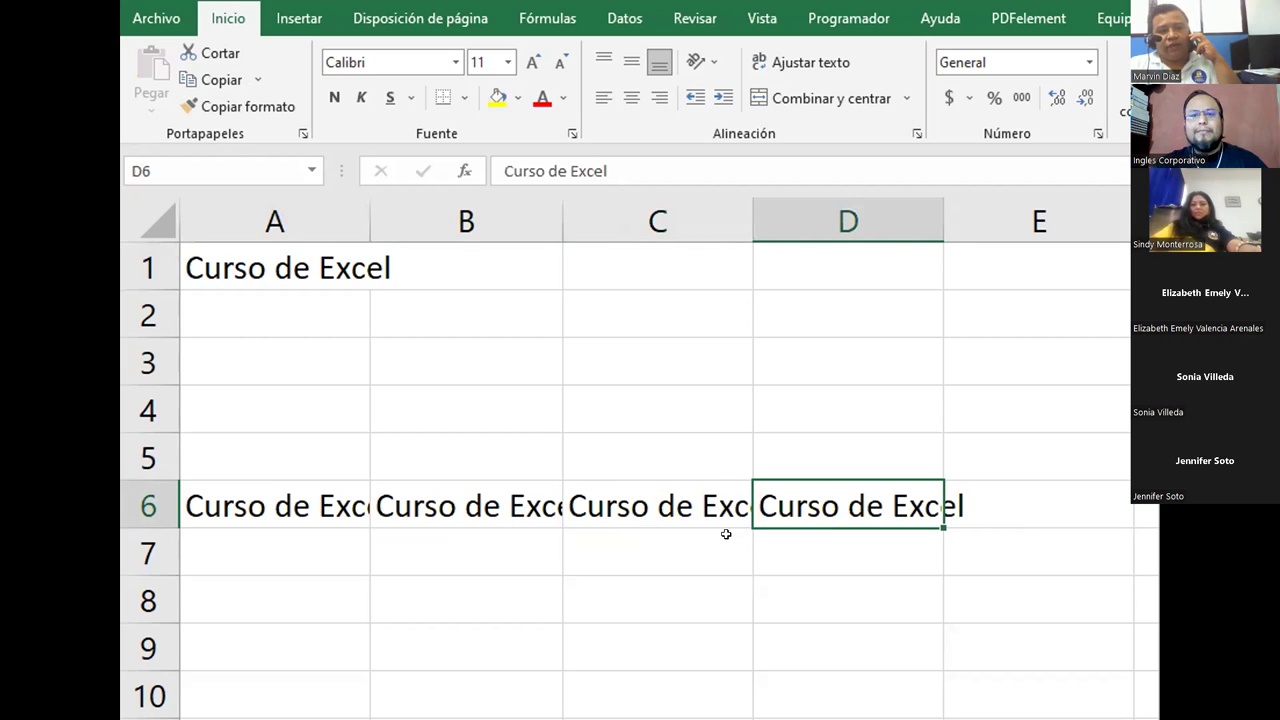
{"action": "left_click_drag", "start_coordinate": [226, 262], "coordinate": [888, 511]}
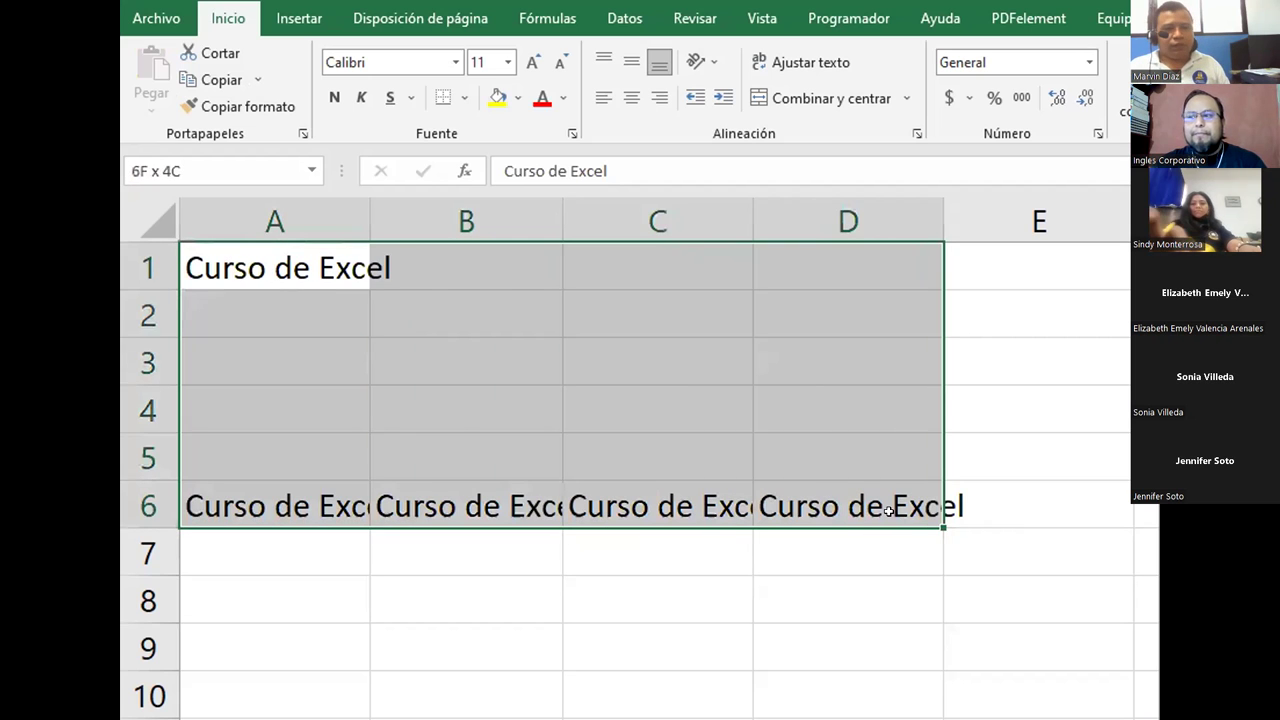
{"action": "key", "text": "Delete"}
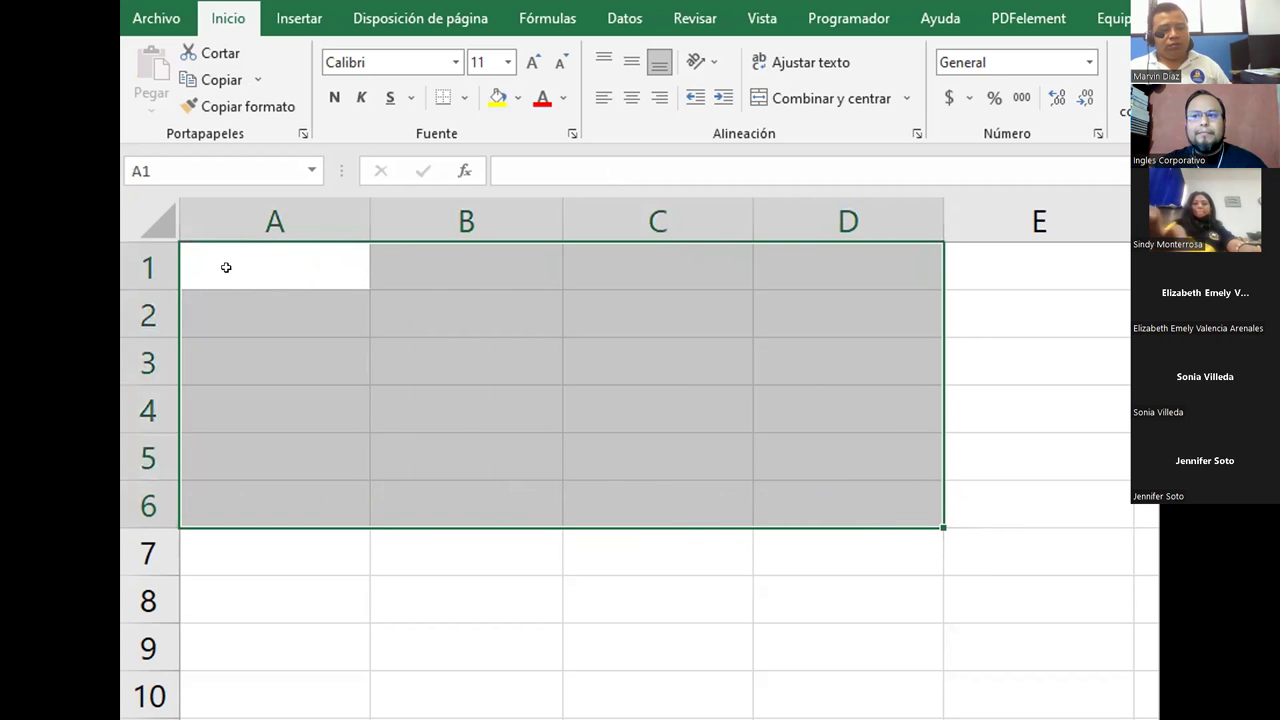
{"action": "left_click", "coordinate": [226, 267]}
{"action": "key", "text": "ctrl+z"}
{"action": "left_click", "coordinate": [277, 531]}
{"action": "left_click_drag", "start_coordinate": [282, 508], "coordinate": [886, 506]}
{"action": "key", "text": "Delete"}
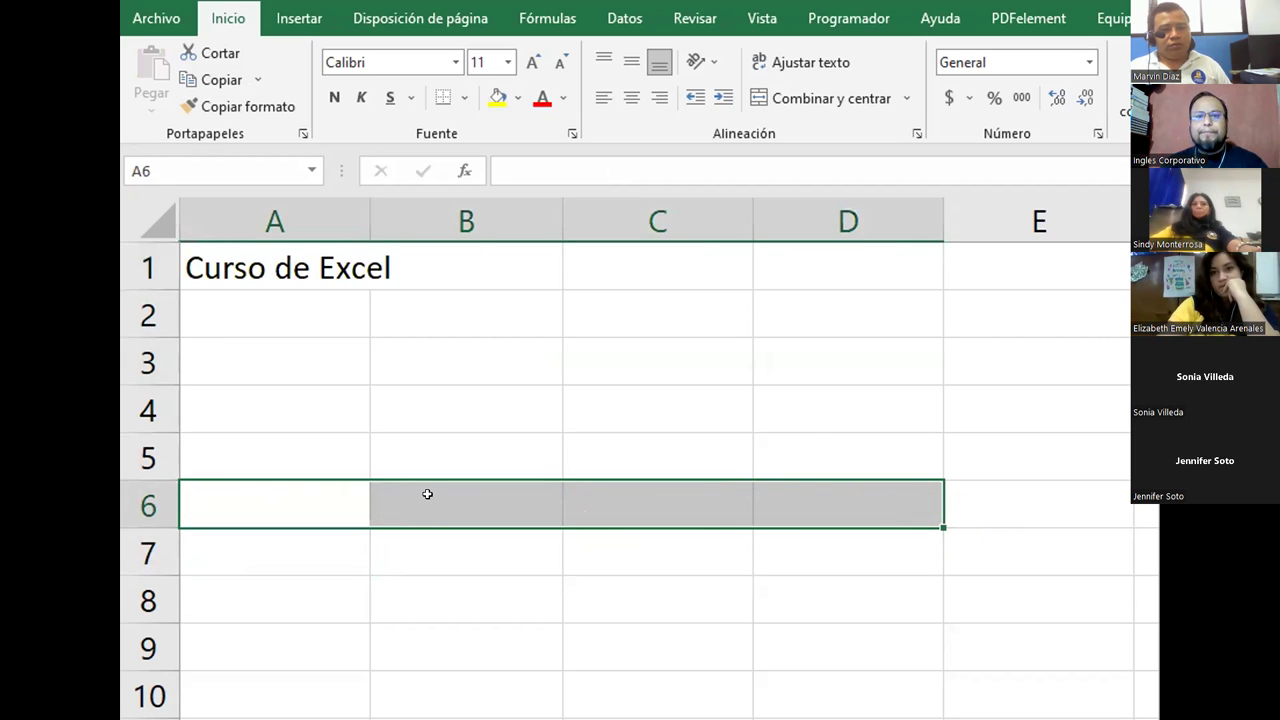
{"action": "left_click", "coordinate": [410, 495]}
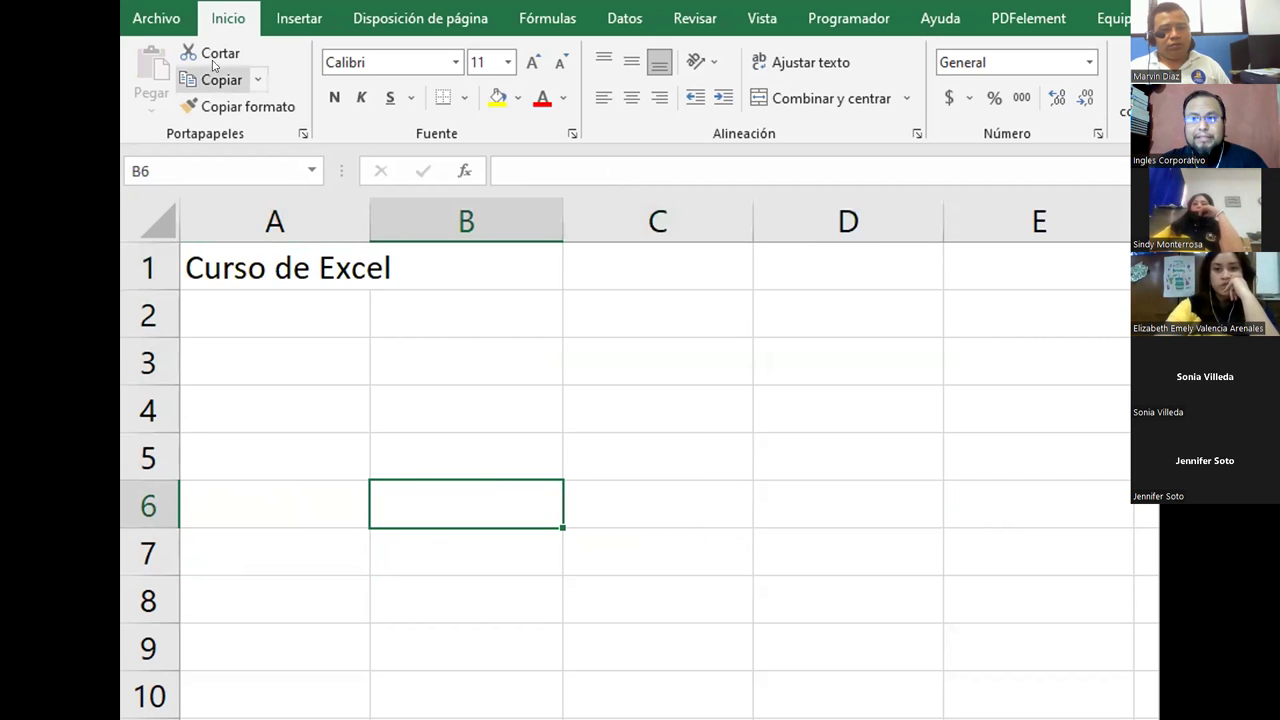
Step: Cut 'Curso de Excel' from A1 and paste it into E6 using the Inicio ribbon
{"action": "left_click", "coordinate": [224, 269]}
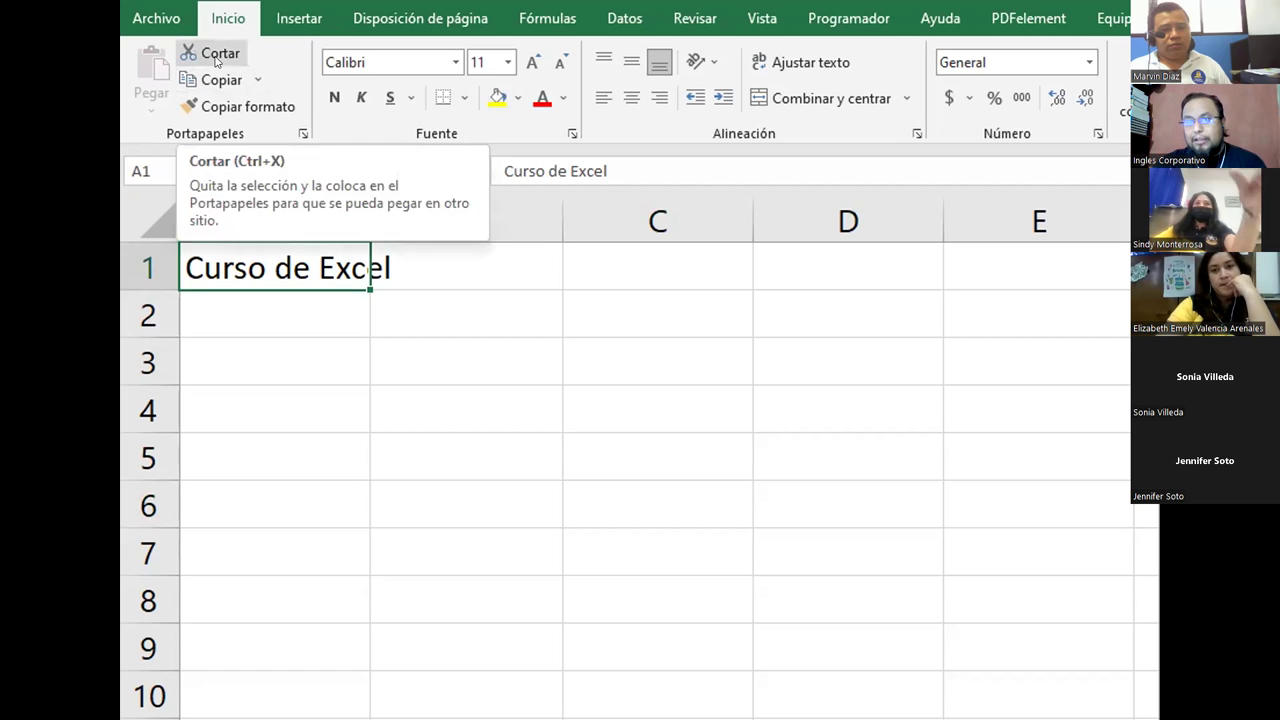
{"action": "left_click", "coordinate": [215, 58]}
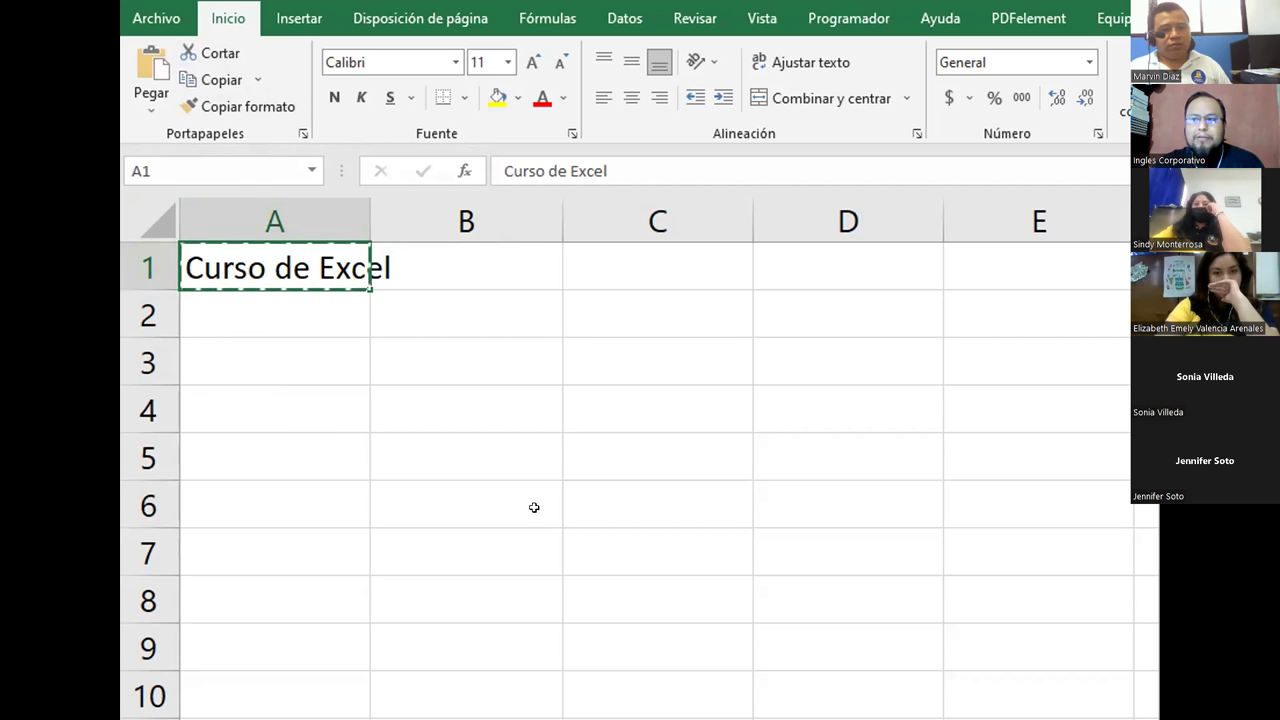
{"action": "left_click", "coordinate": [950, 506]}
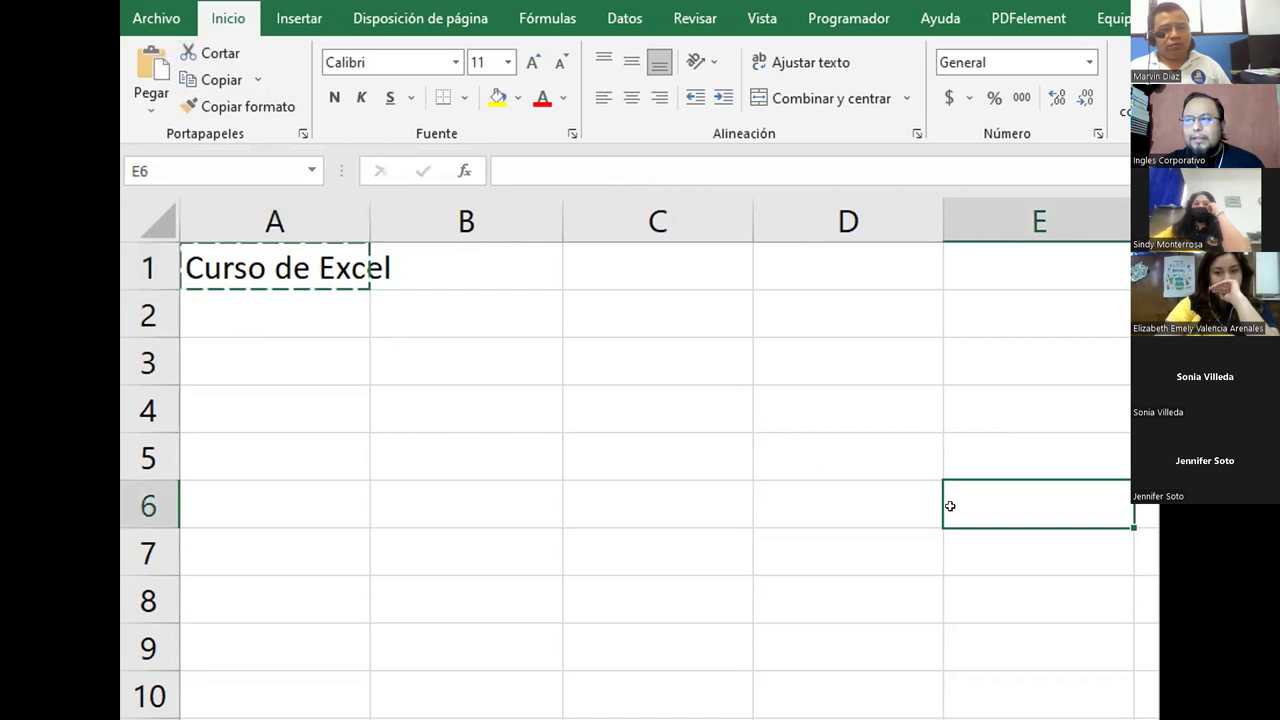
{"action": "left_click", "coordinate": [160, 68]}
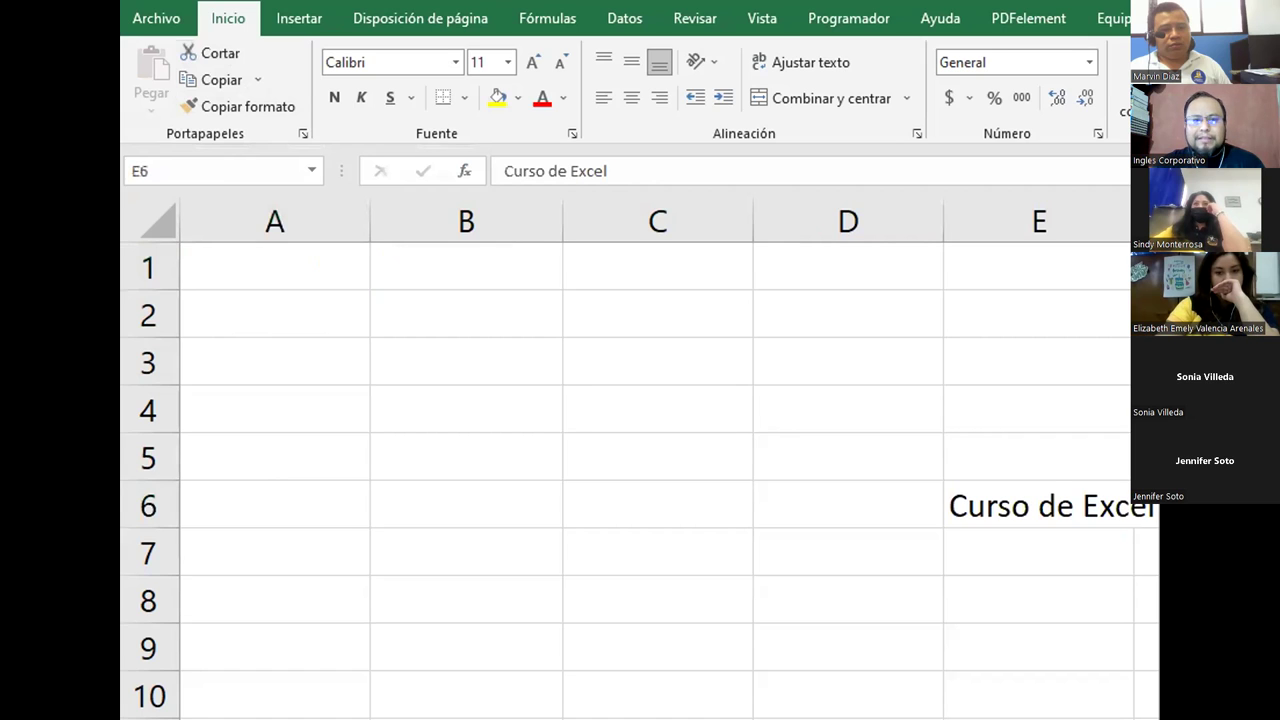
Step: Undo the earlier move so 'Curso de Excel' returns from E6 to A1
{"action": "mouse_move", "coordinate": [318, 203]}
{"action": "left_mouse_down"}
{"action": "mouse_move", "coordinate": [389, 297]}
{"action": "mouse_move", "coordinate": [318, 309]}
{"action": "mouse_move", "coordinate": [374, 406]}
{"action": "mouse_move", "coordinate": [723, 517]}
{"action": "mouse_move", "coordinate": [943, 513]}
{"action": "mouse_move", "coordinate": [920, 543]}
{"action": "left_mouse_up"}
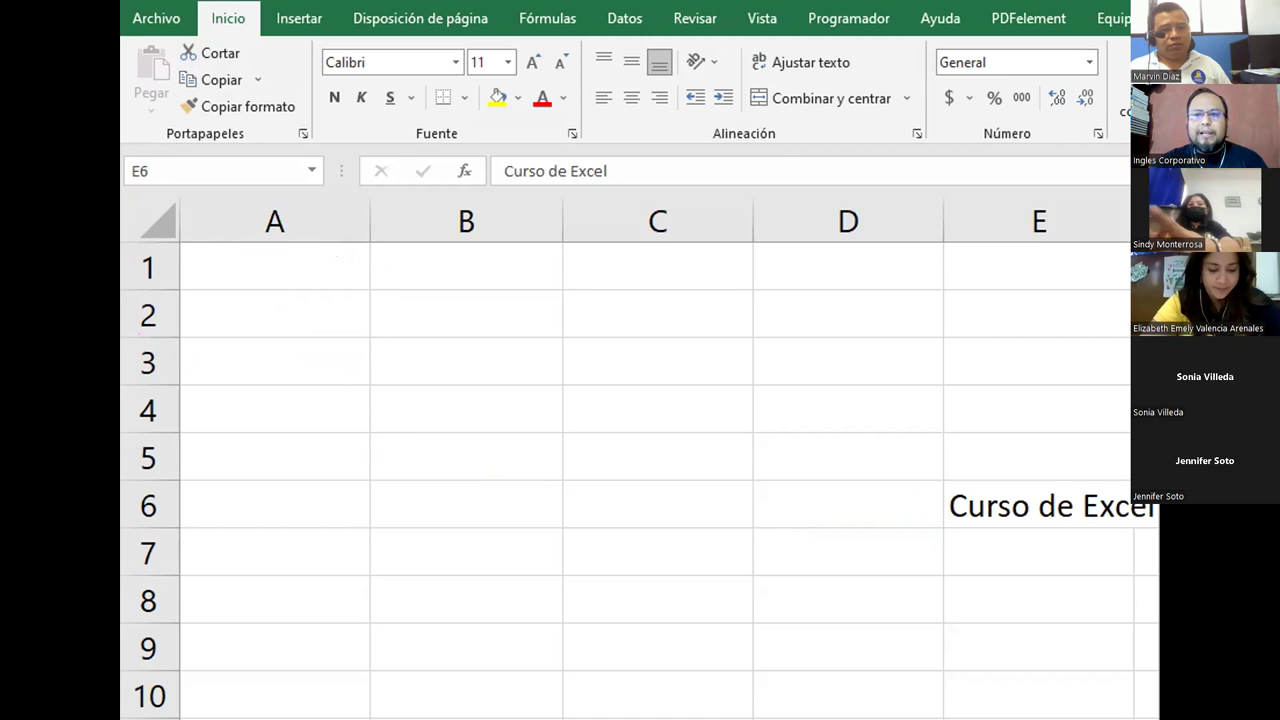
{"action": "double_click", "coordinate": [950, 506]}
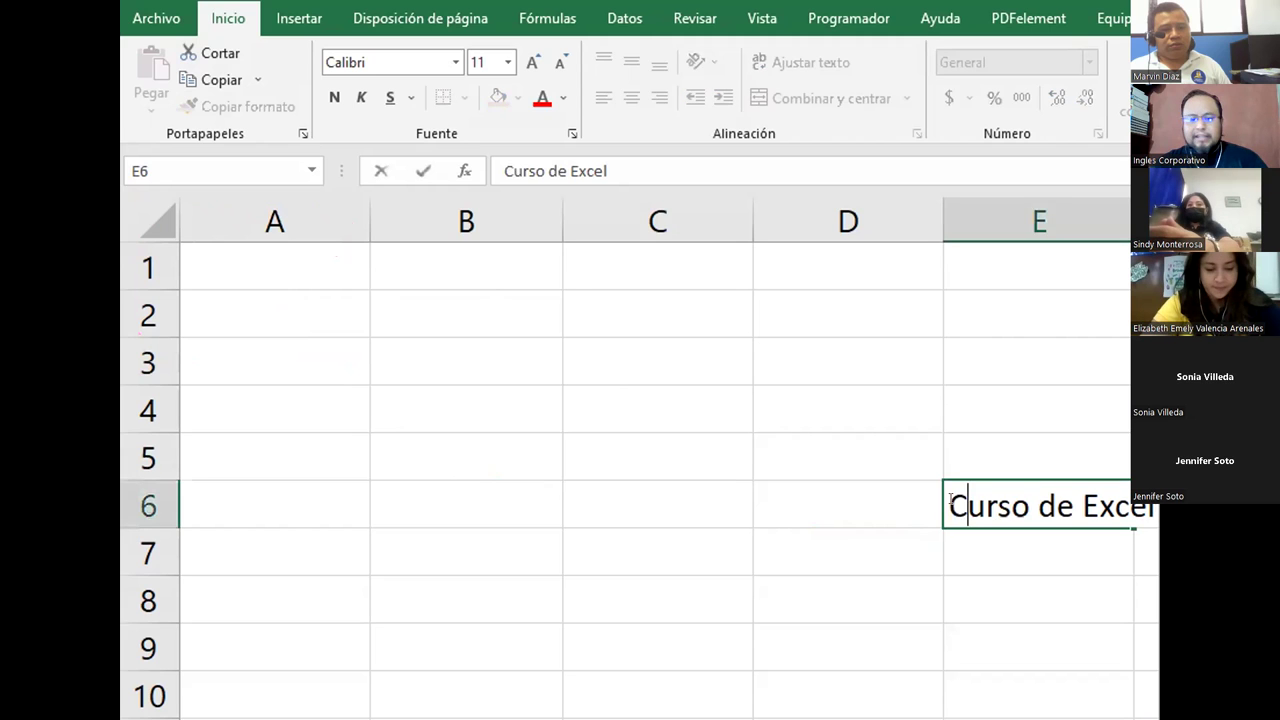
{"action": "left_click", "coordinate": [891, 511]}
{"action": "left_click", "coordinate": [985, 494]}
{"action": "key", "text": "ctrl+z"}
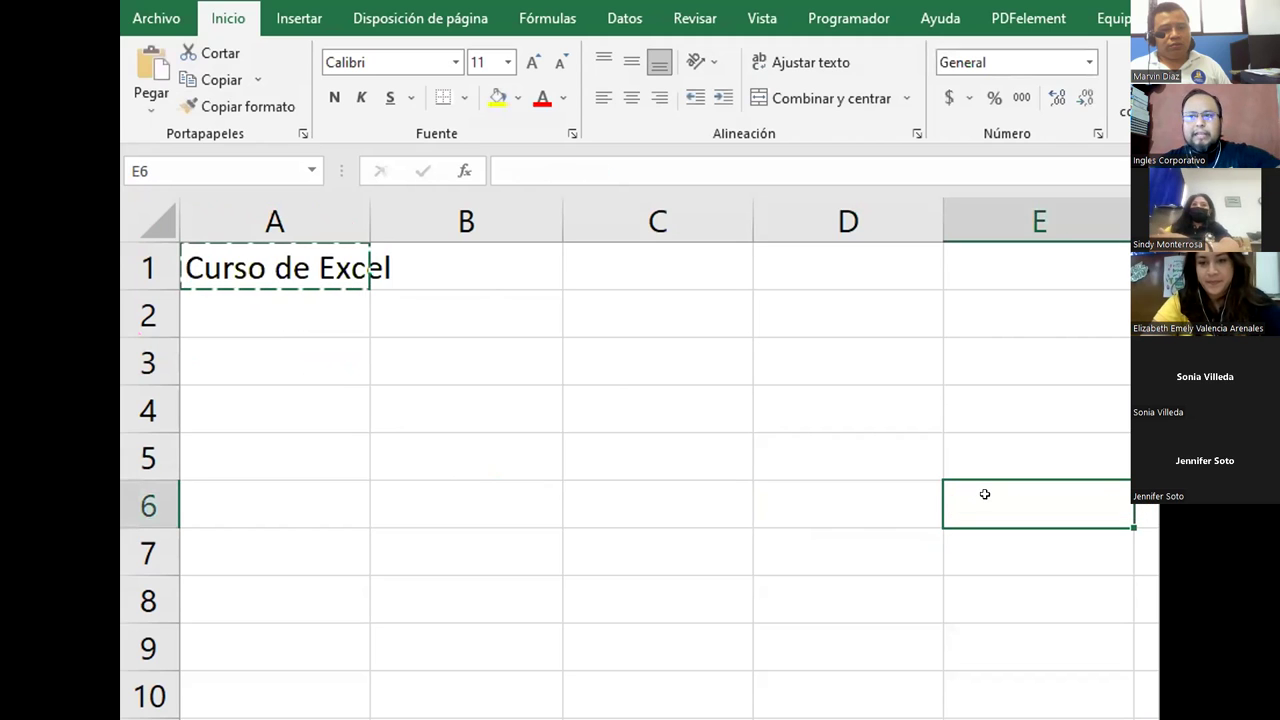
{"action": "key", "text": "Escape"}
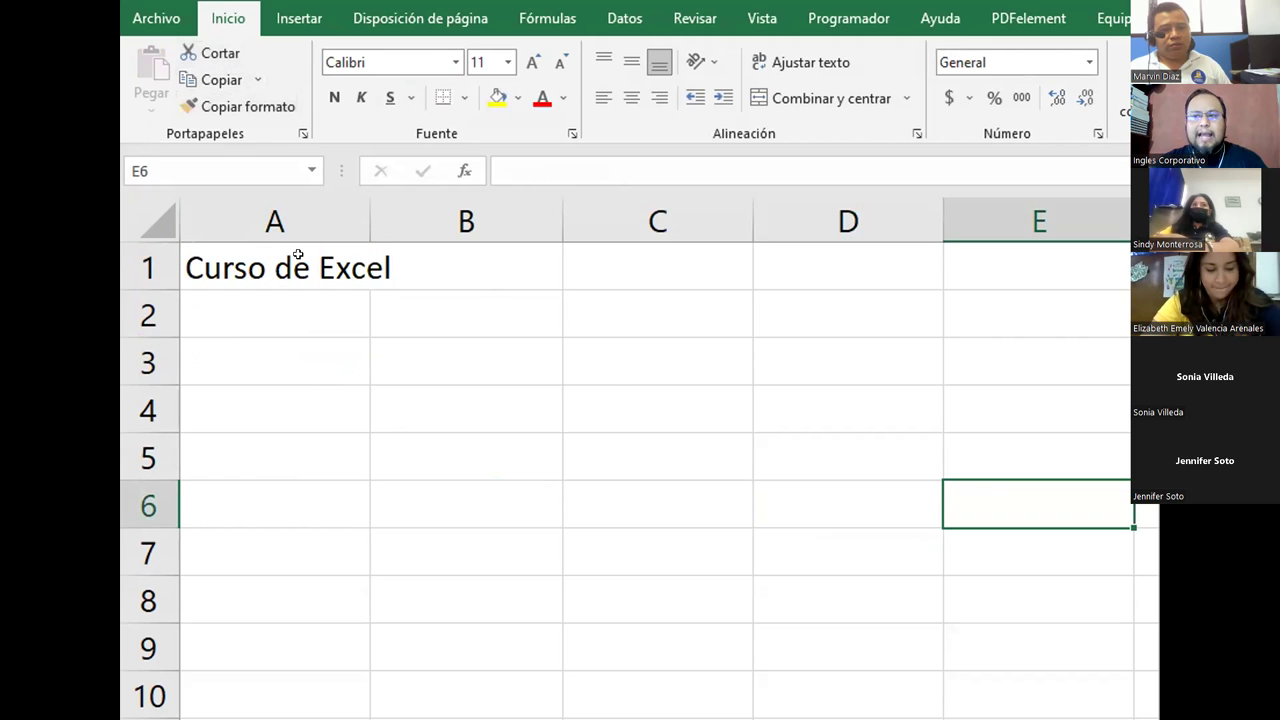
Step: Move A1's text to E6 with the right-click Cortar and Pegar commands, then undo it
{"action": "right_click", "coordinate": [298, 254]}
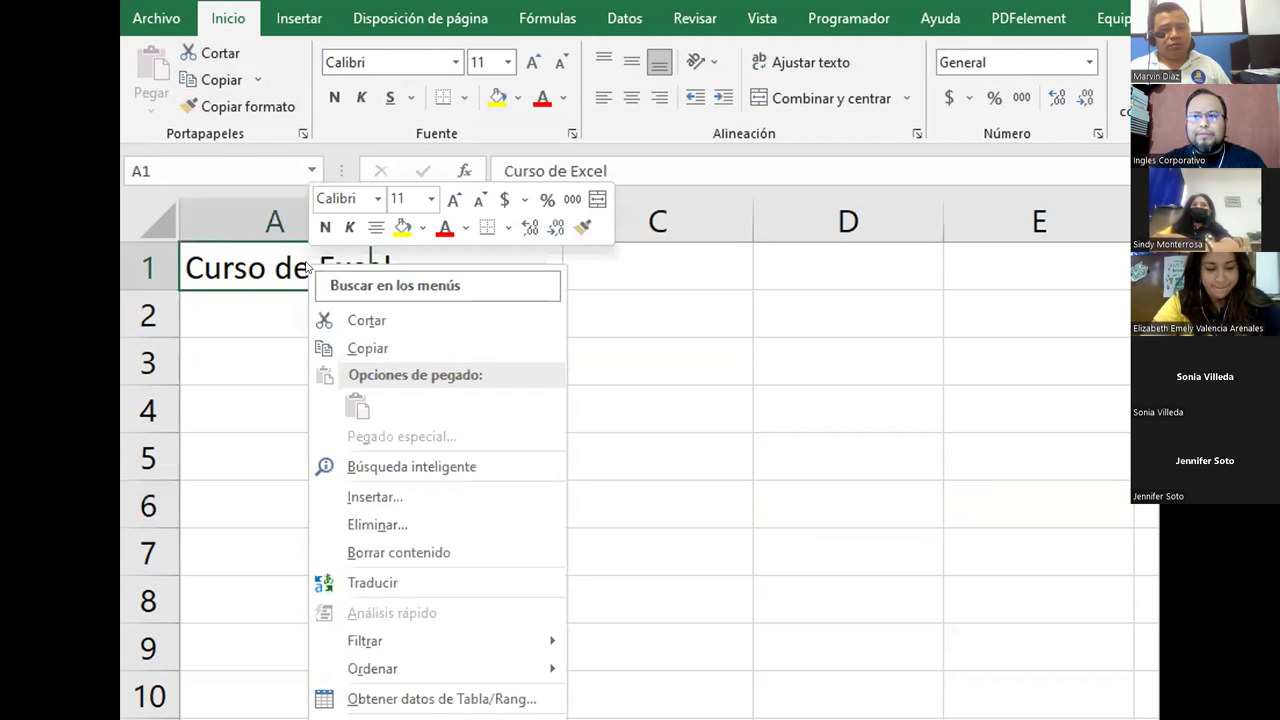
{"action": "left_click", "coordinate": [355, 320]}
{"action": "left_click", "coordinate": [1037, 495]}
{"action": "right_click", "coordinate": [1038, 500]}
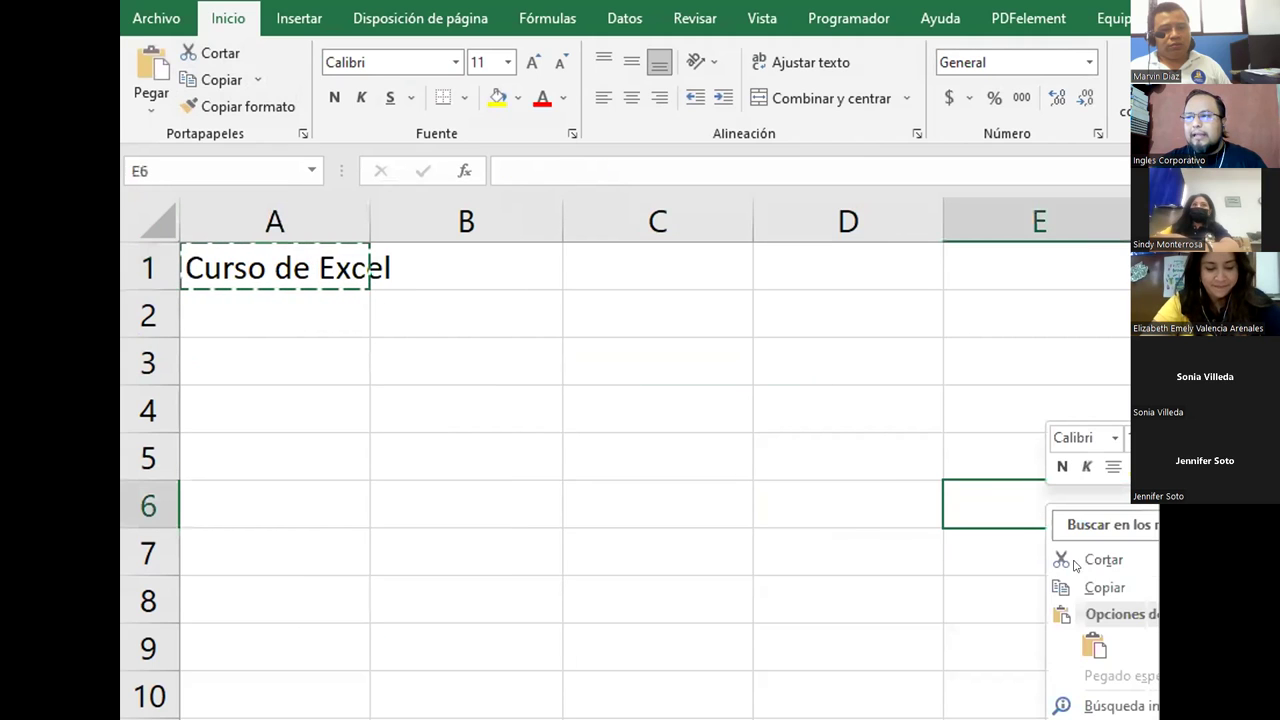
{"action": "left_click", "coordinate": [1091, 638]}
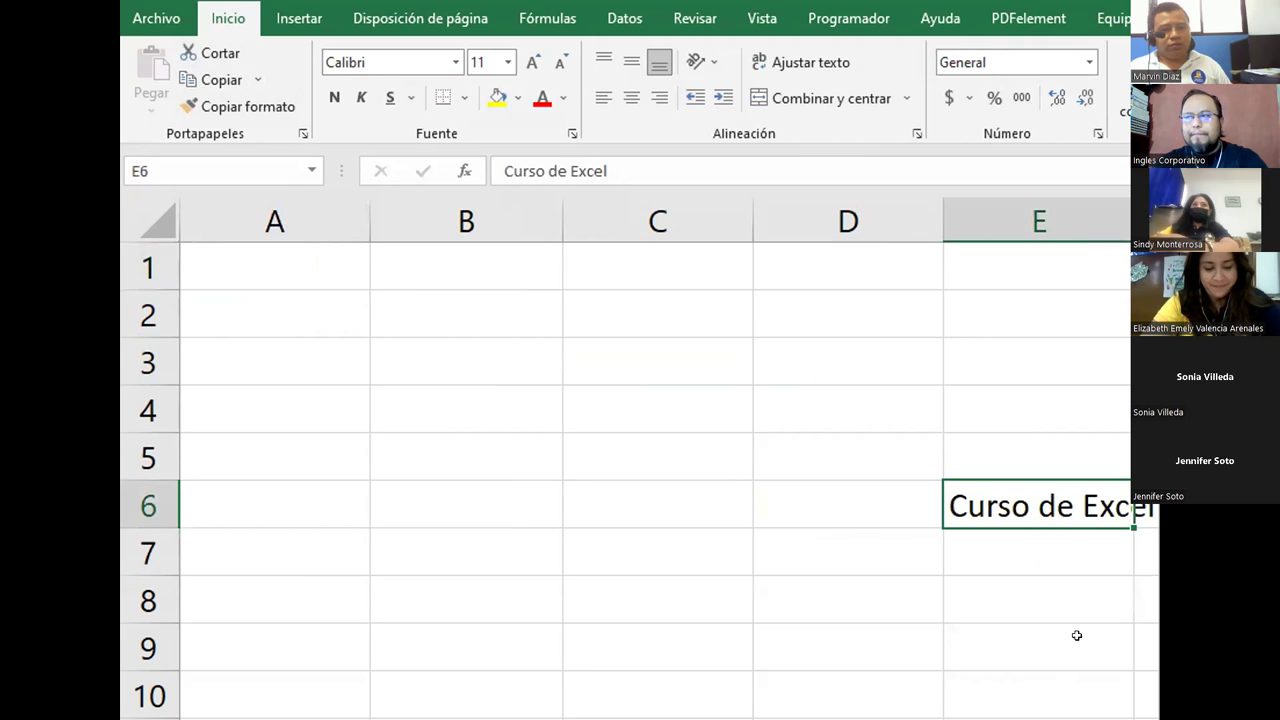
{"action": "key", "text": "ctrl+z"}
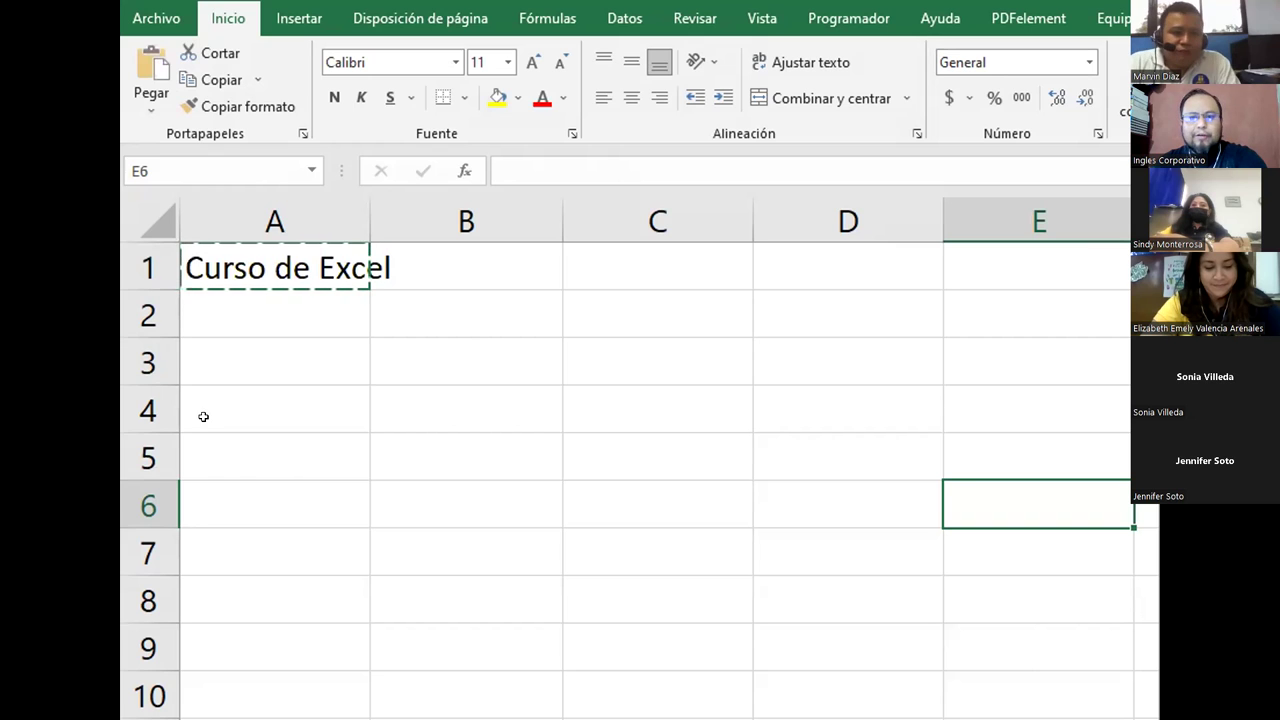
Step: Repeat the A1-to-E6 move with keyboard shortcuts, then undo it and cancel the pending cut
{"action": "left_click", "coordinate": [245, 255]}
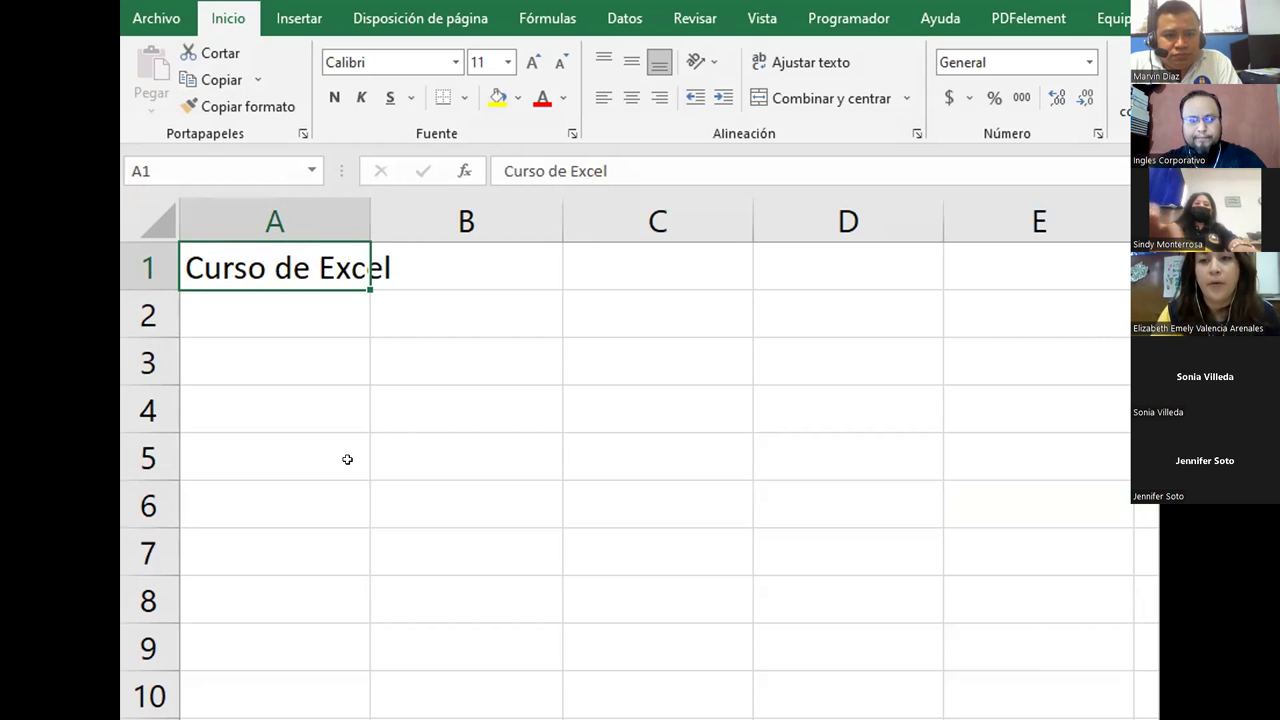
{"action": "key", "text": "ctrl+c"}
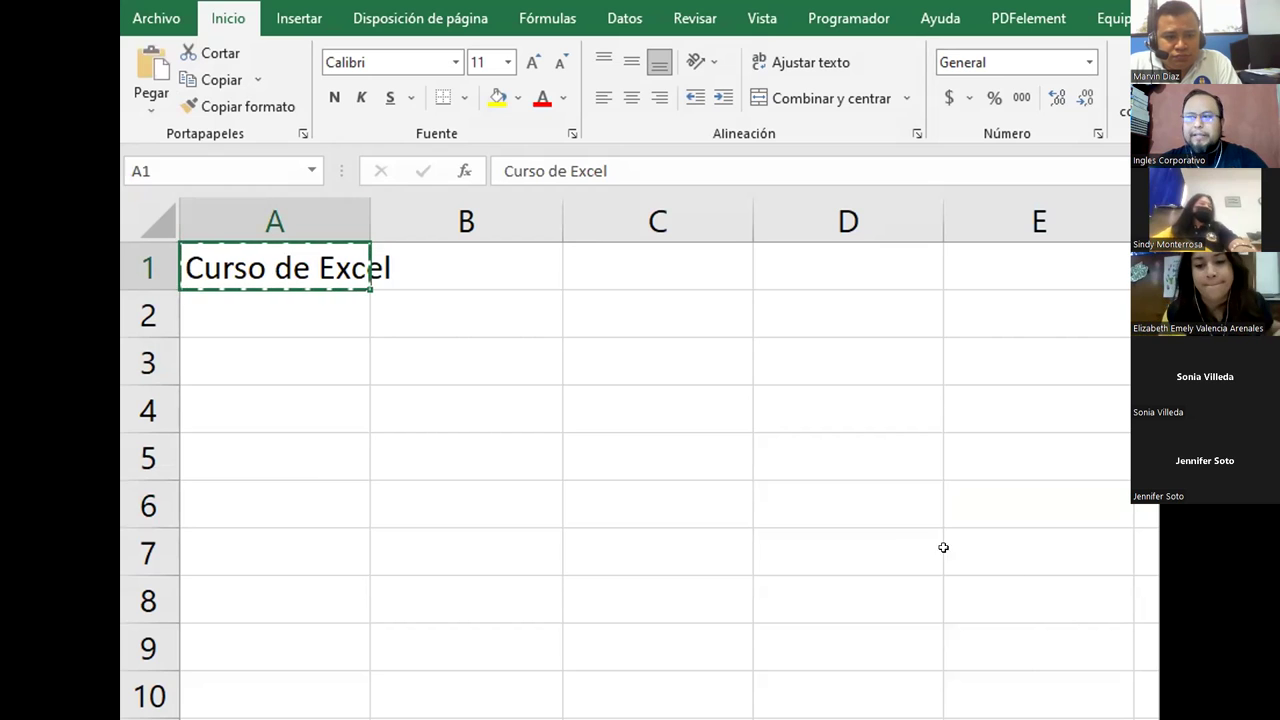
{"action": "left_click", "coordinate": [1022, 494]}
{"action": "key", "text": "ctrl+v"}
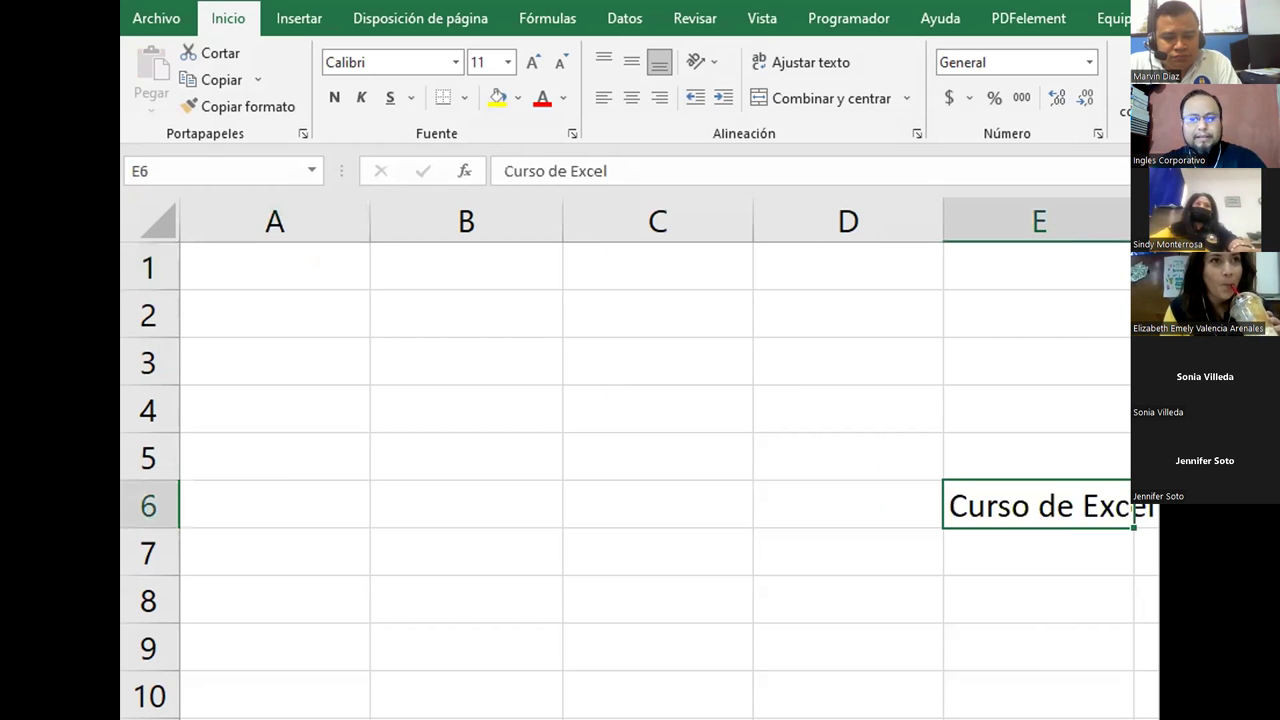
{"action": "key", "text": "ctrl+z"}
{"action": "key", "text": "Escape"}
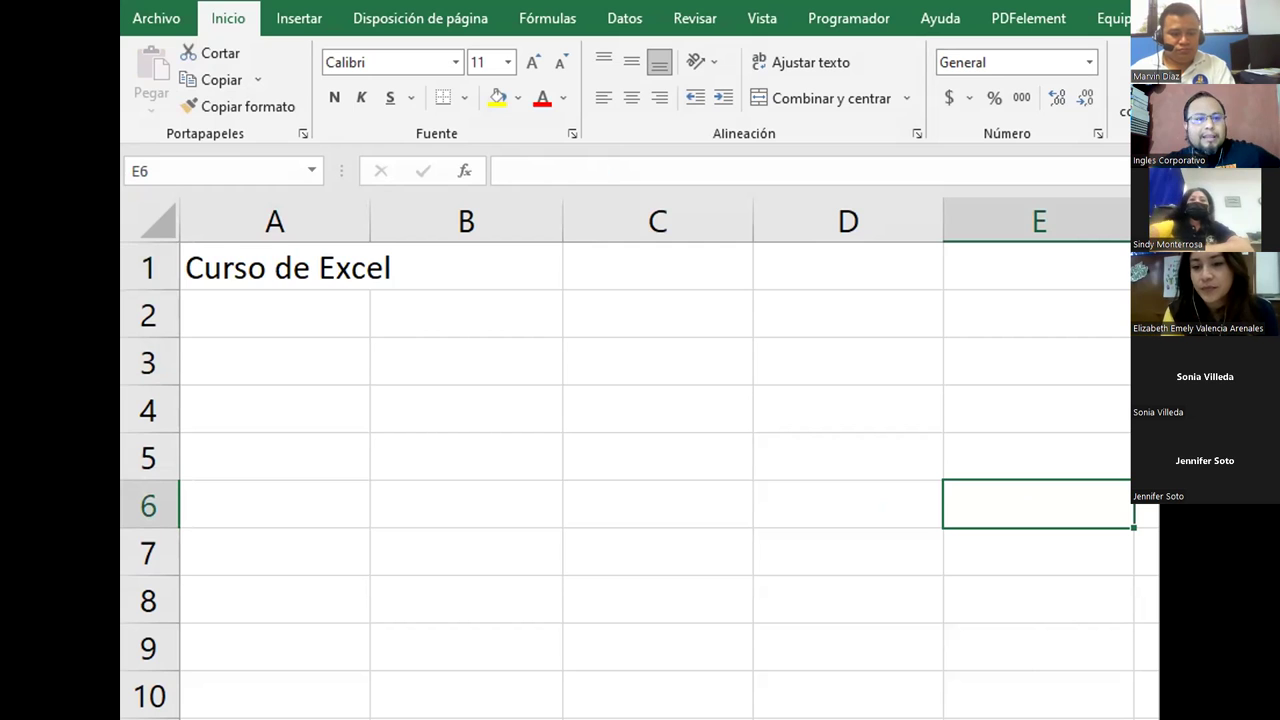
Step: Delete 'Curso de Excel' from A1, leaving cells F11, E9 and C3 confirmed empty
{"action": "left_click", "coordinate": [297, 248]}
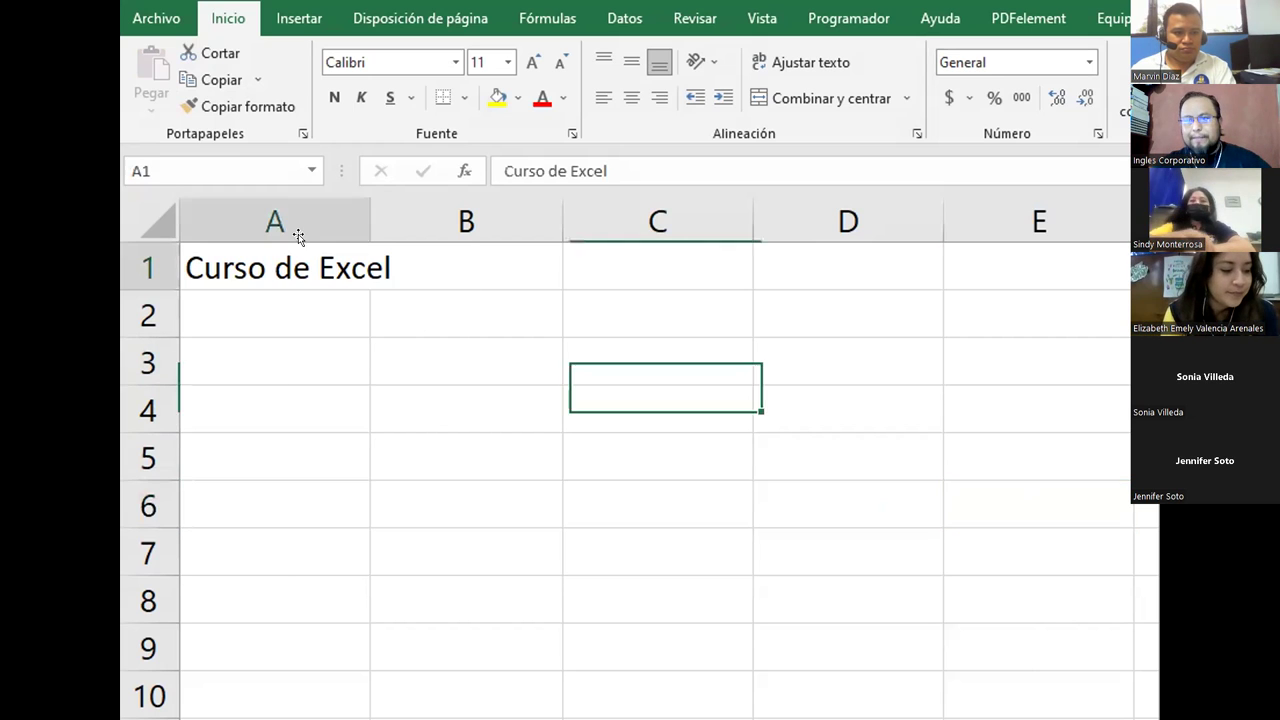
{"action": "key", "text": "Delete"}
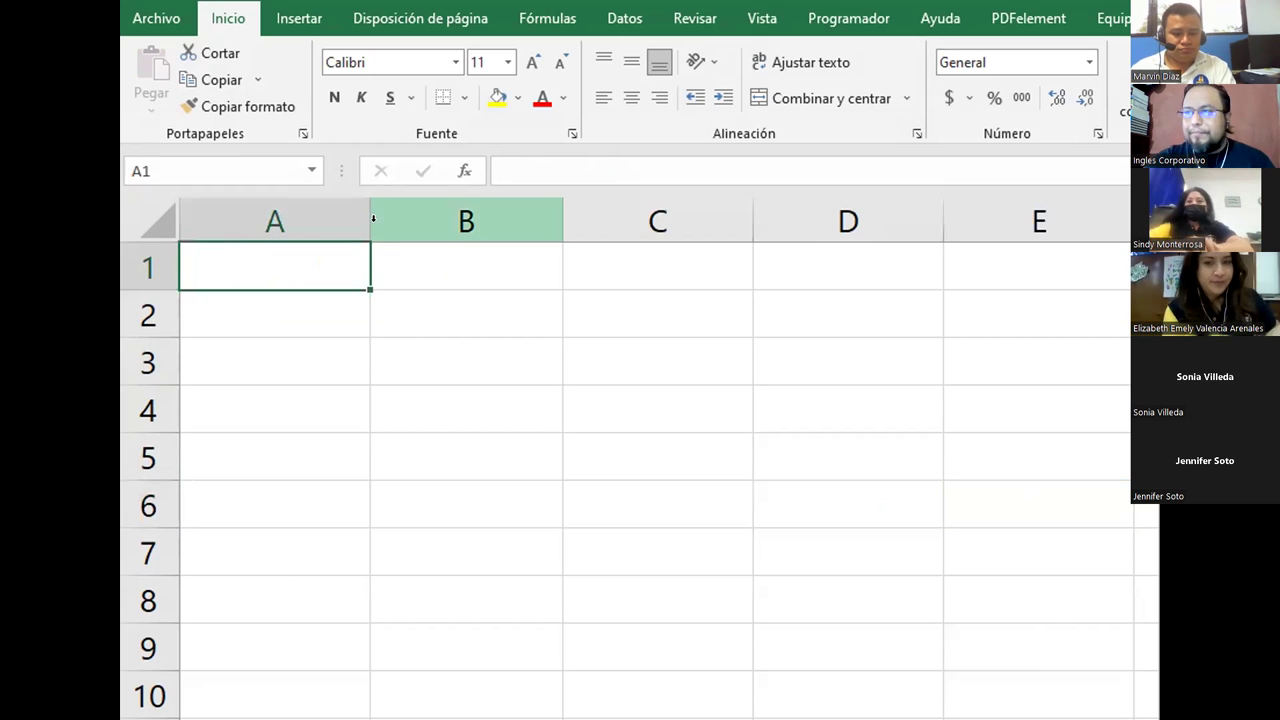
{"action": "left_click", "coordinate": [1145, 717]}
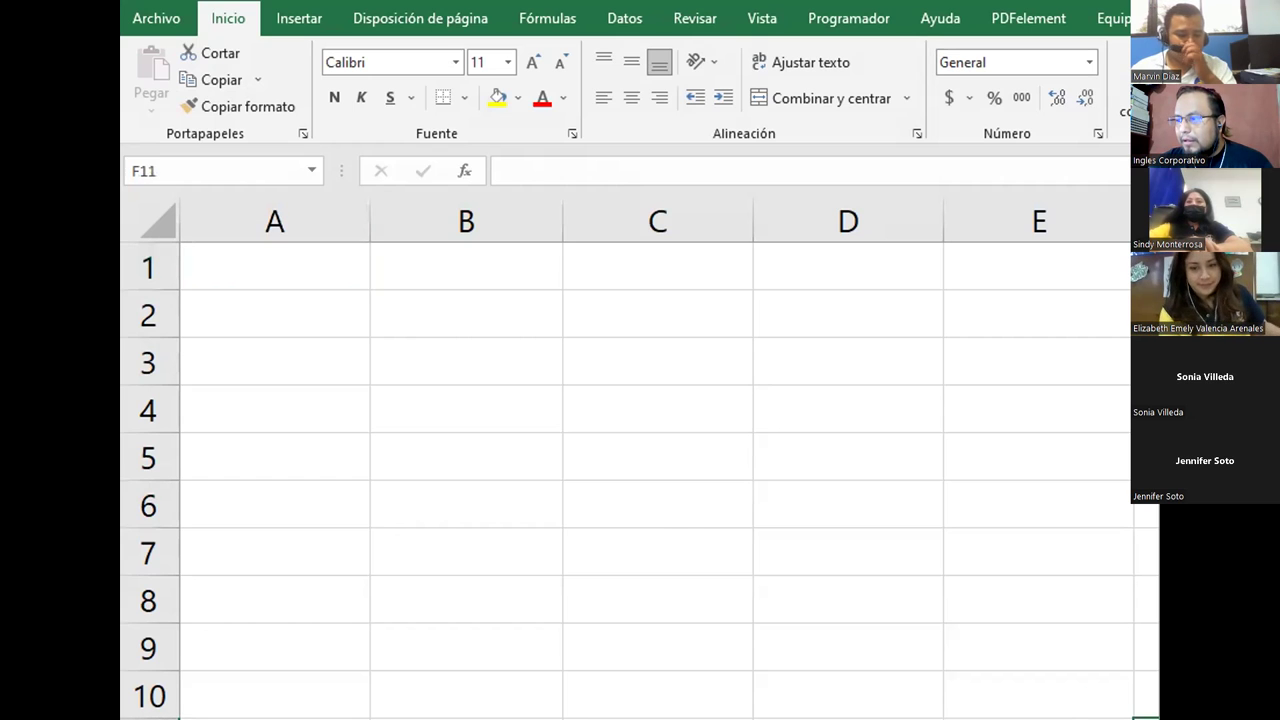
{"action": "left_click", "coordinate": [1110, 656]}
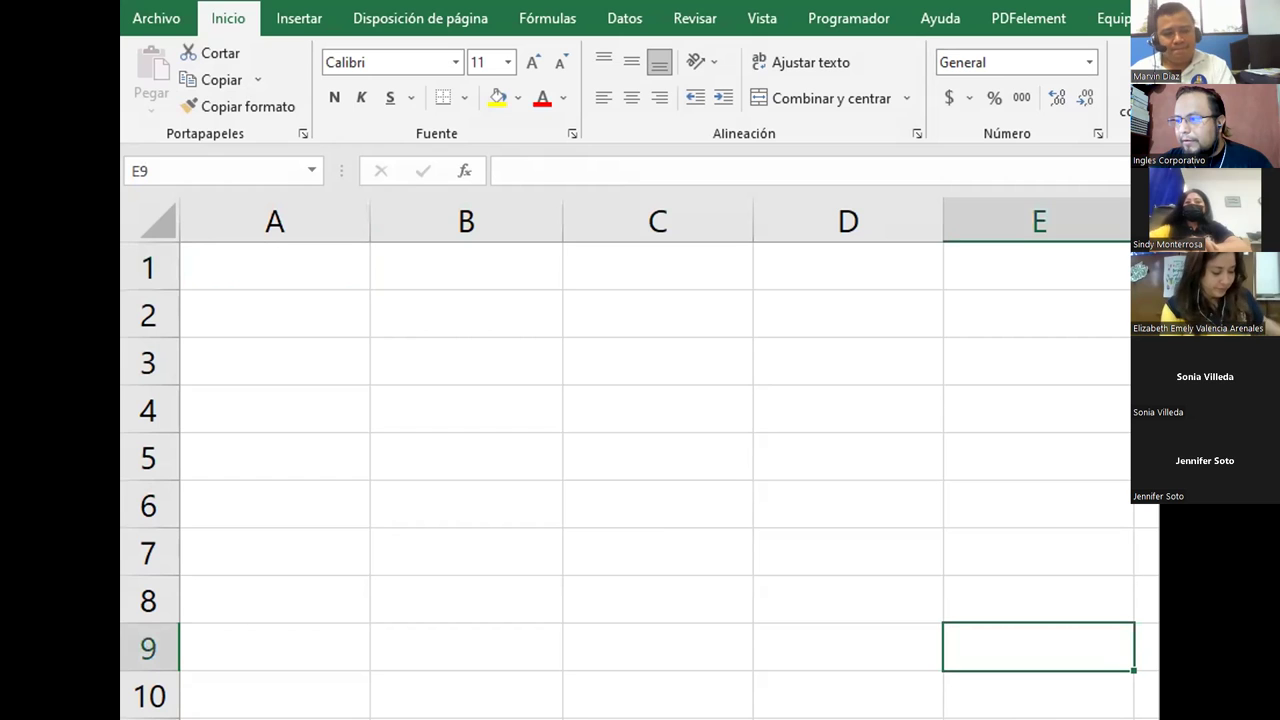
{"action": "left_click", "coordinate": [657, 380]}
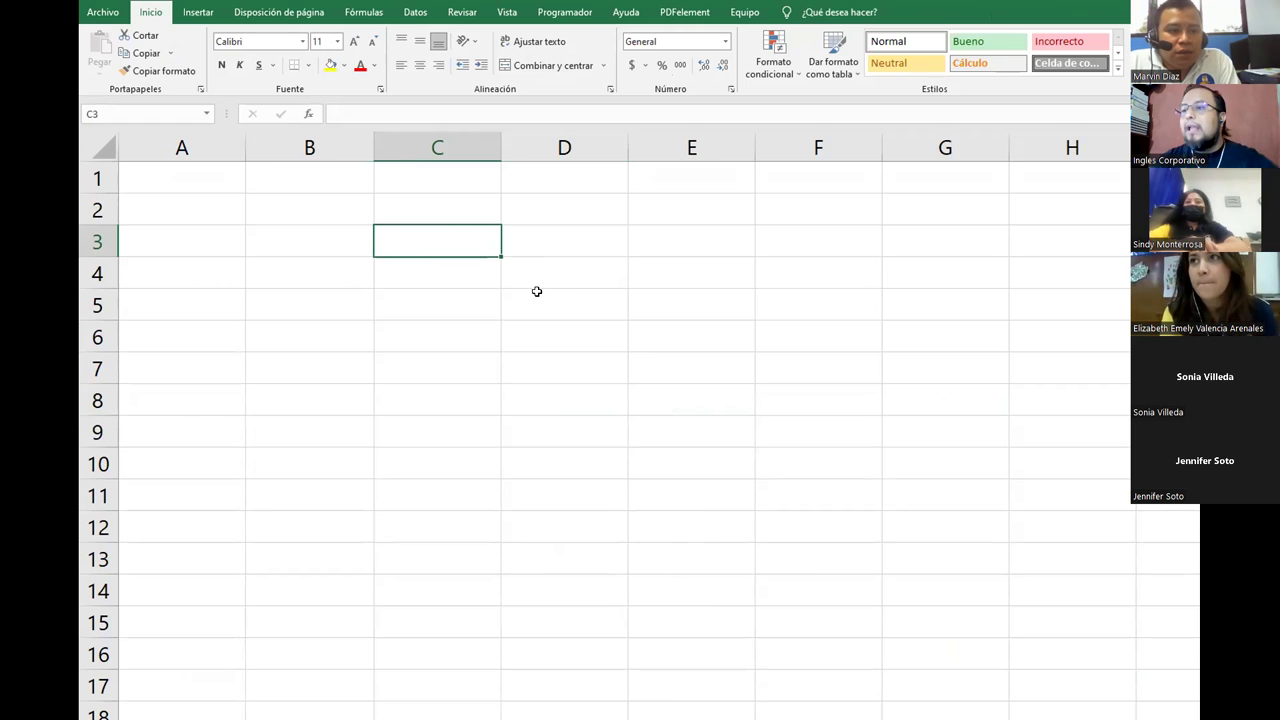
Step: Enter the month headers Enero, Febrero and Marzo in B3:D3
{"action": "left_click", "coordinate": [300, 242]}
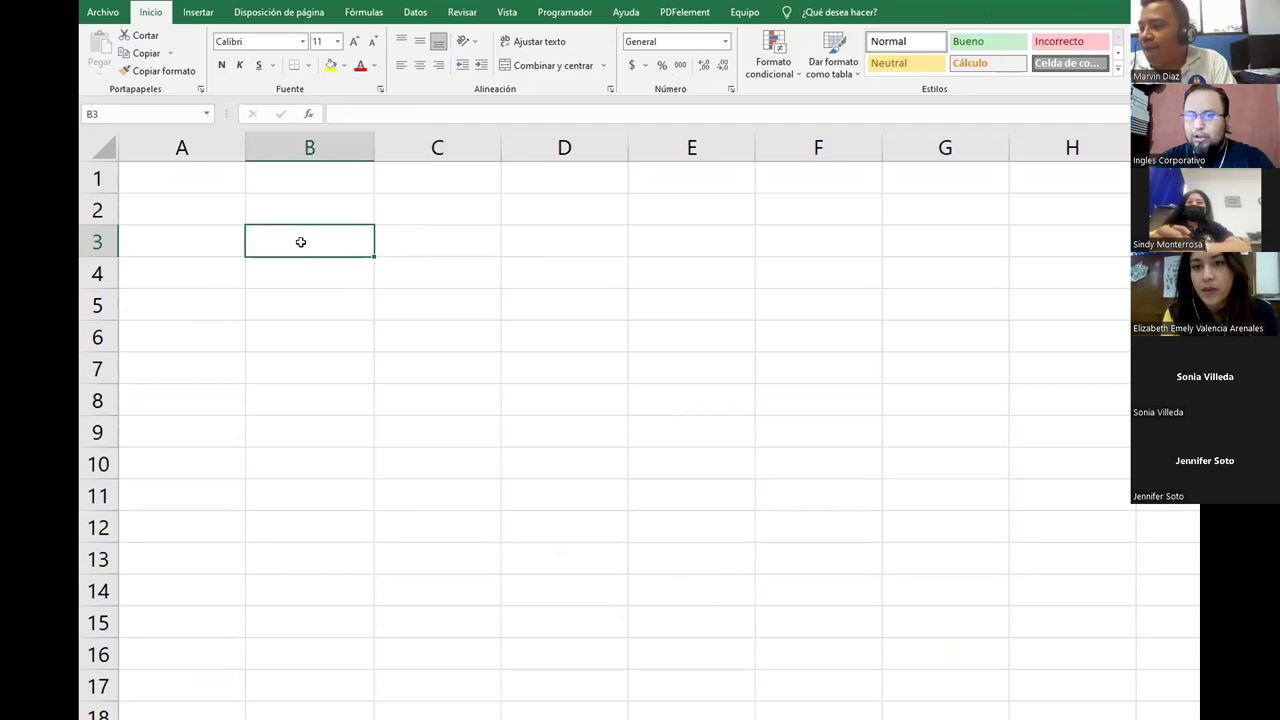
{"action": "type", "text": "Enero"}
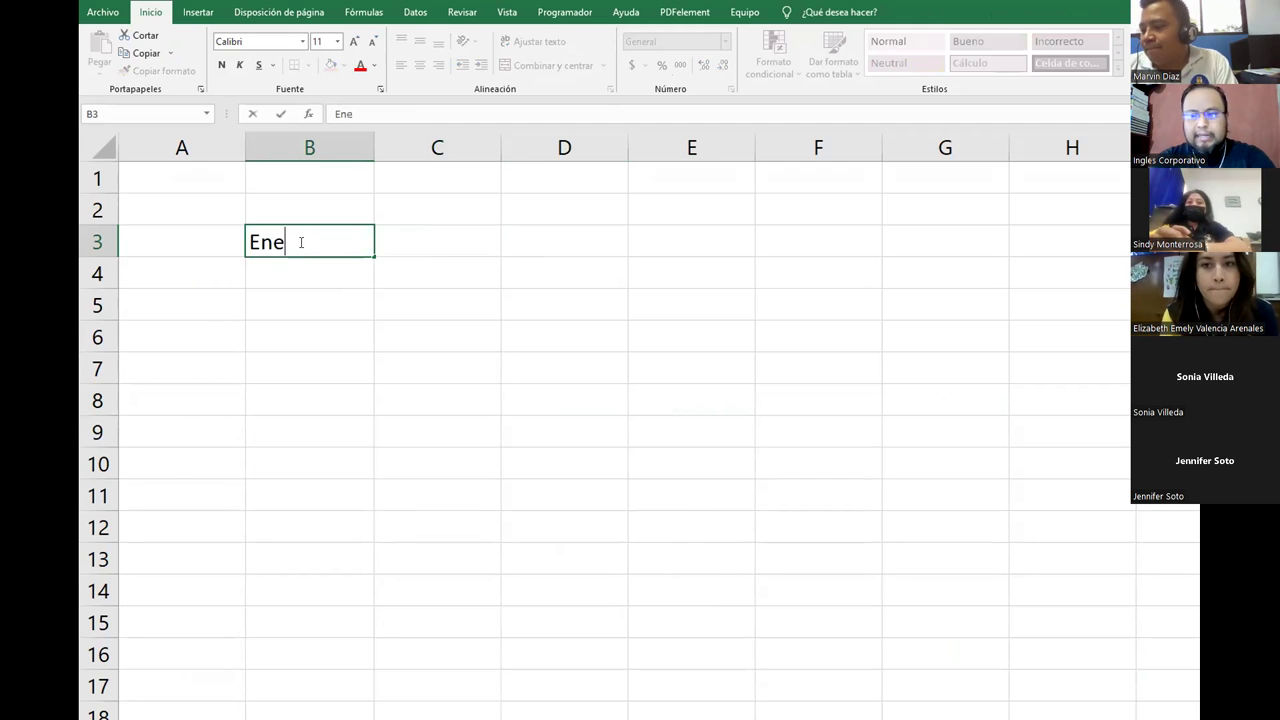
{"action": "key", "text": "Tab"}
{"action": "type", "text": "Febrero"}
{"action": "key", "text": "Tab"}
{"action": "type", "text": "Marzo"}
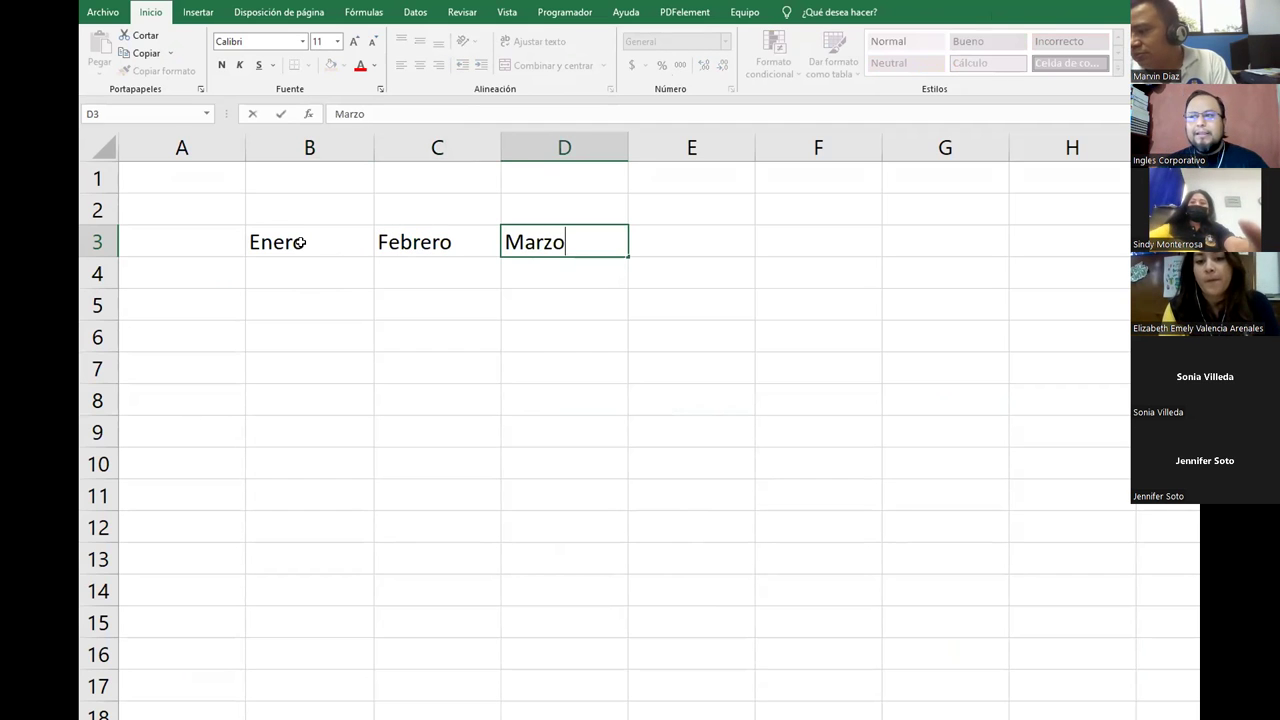
{"action": "left_click", "coordinate": [300, 242]}
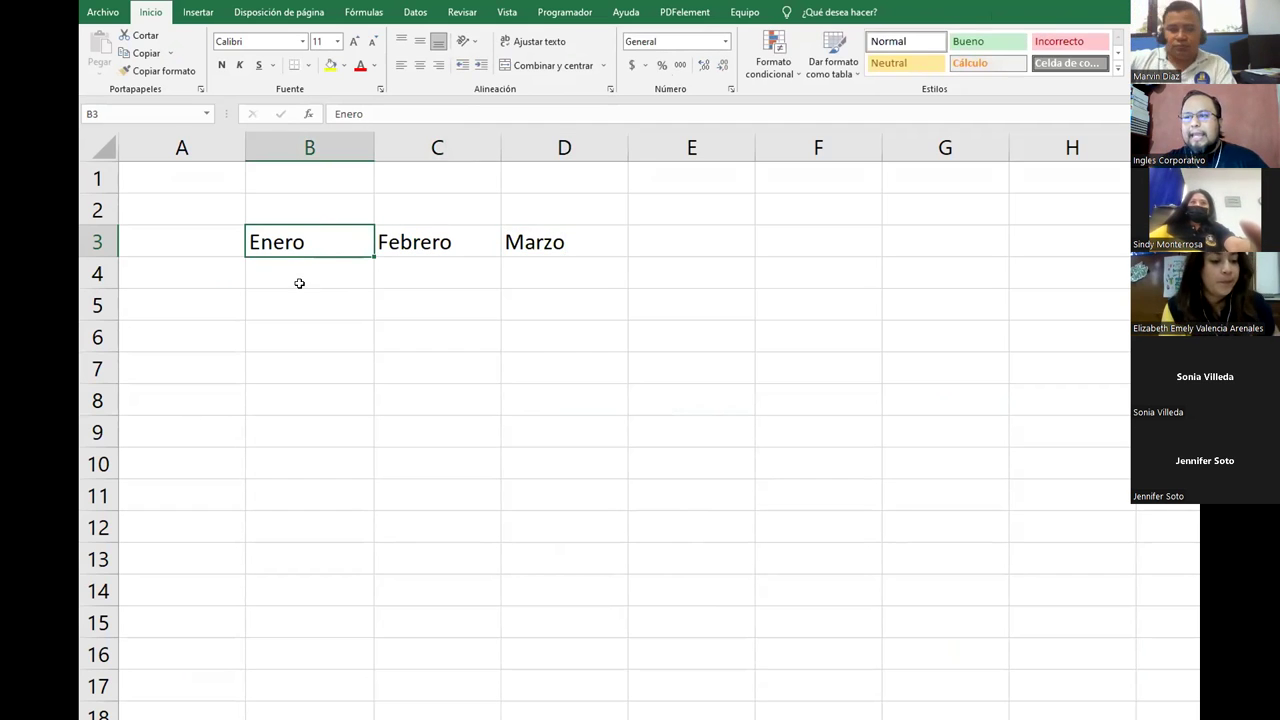
Step: List Vendedor1, Vendedor2 and Vendedor3 in A4:A6, correcting the number in A5
{"action": "left_click", "coordinate": [185, 280]}
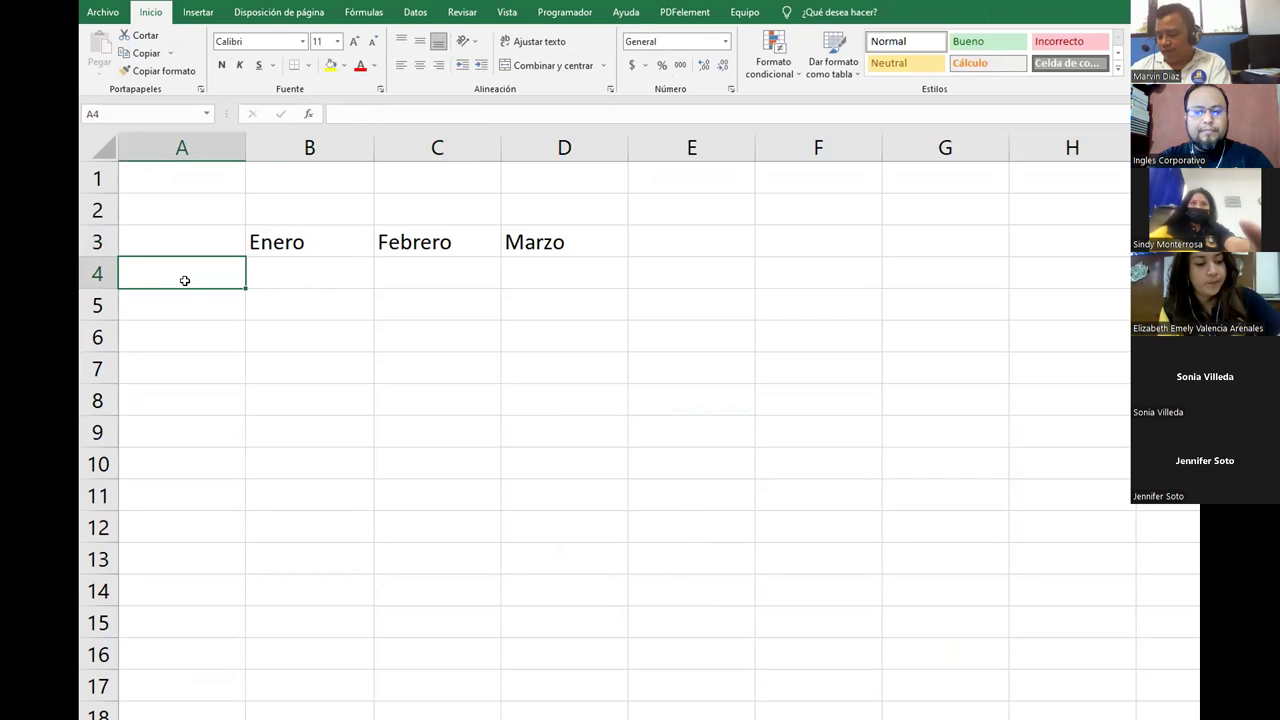
{"action": "type", "text": "Vendedor"}
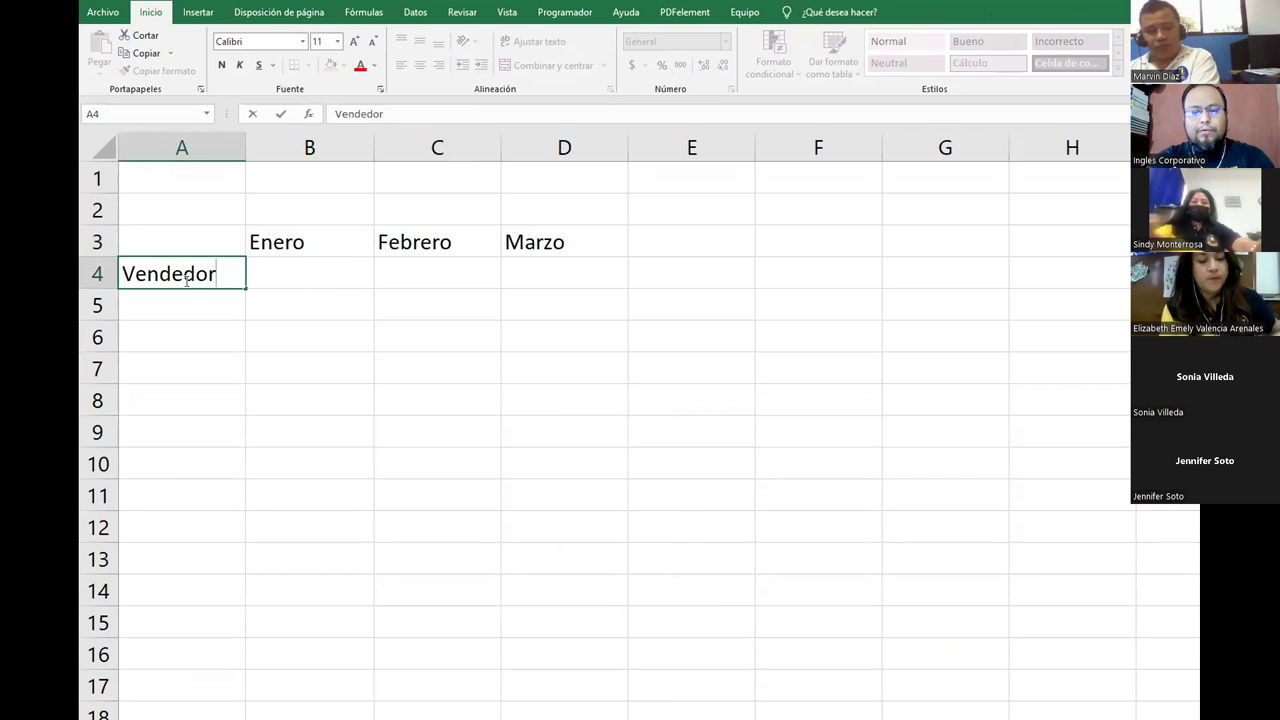
{"action": "type", "text": "1"}
{"action": "key", "text": "Return"}
{"action": "type", "text": "Vendedo"}
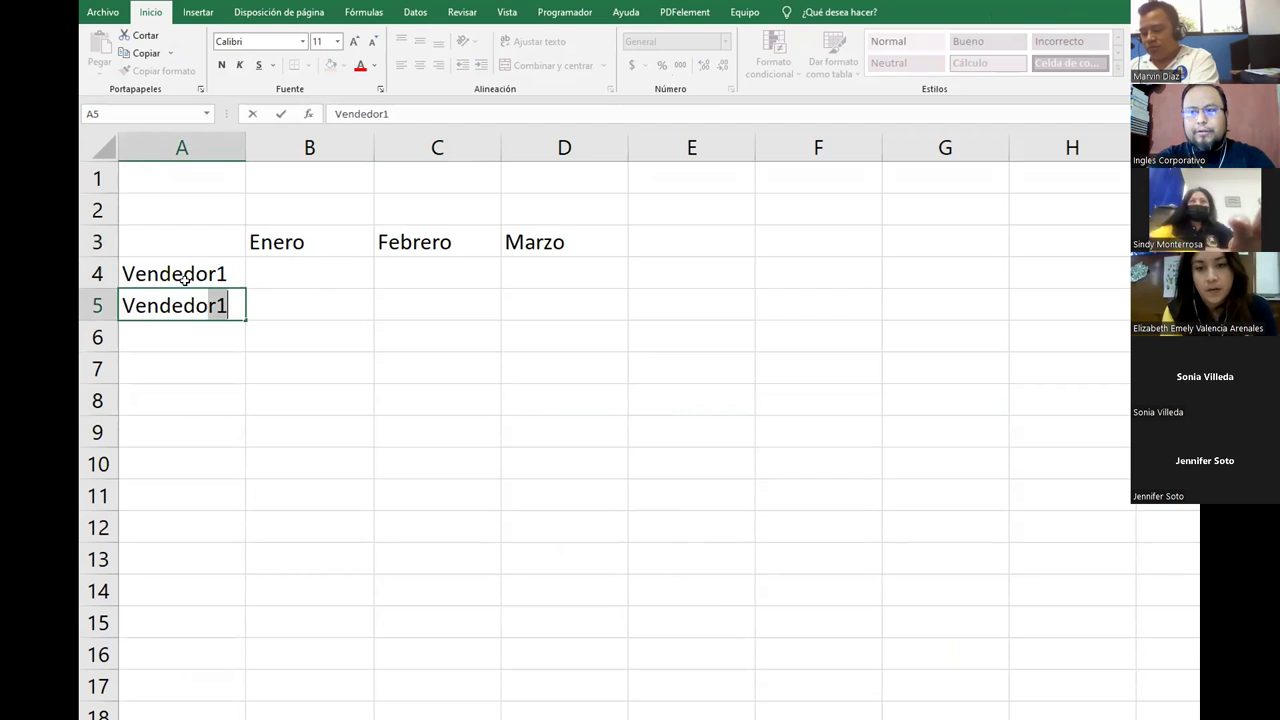
{"action": "key", "text": "Return"}
{"action": "type", "text": "2"}
{"action": "key", "text": "BackSpace"}
{"action": "key", "text": "Up"}
{"action": "key", "text": "F2"}
{"action": "key", "text": "BackSpace"}
{"action": "type", "text": "2"}
{"action": "key", "text": "Return"}
{"action": "type", "text": "Ven"}
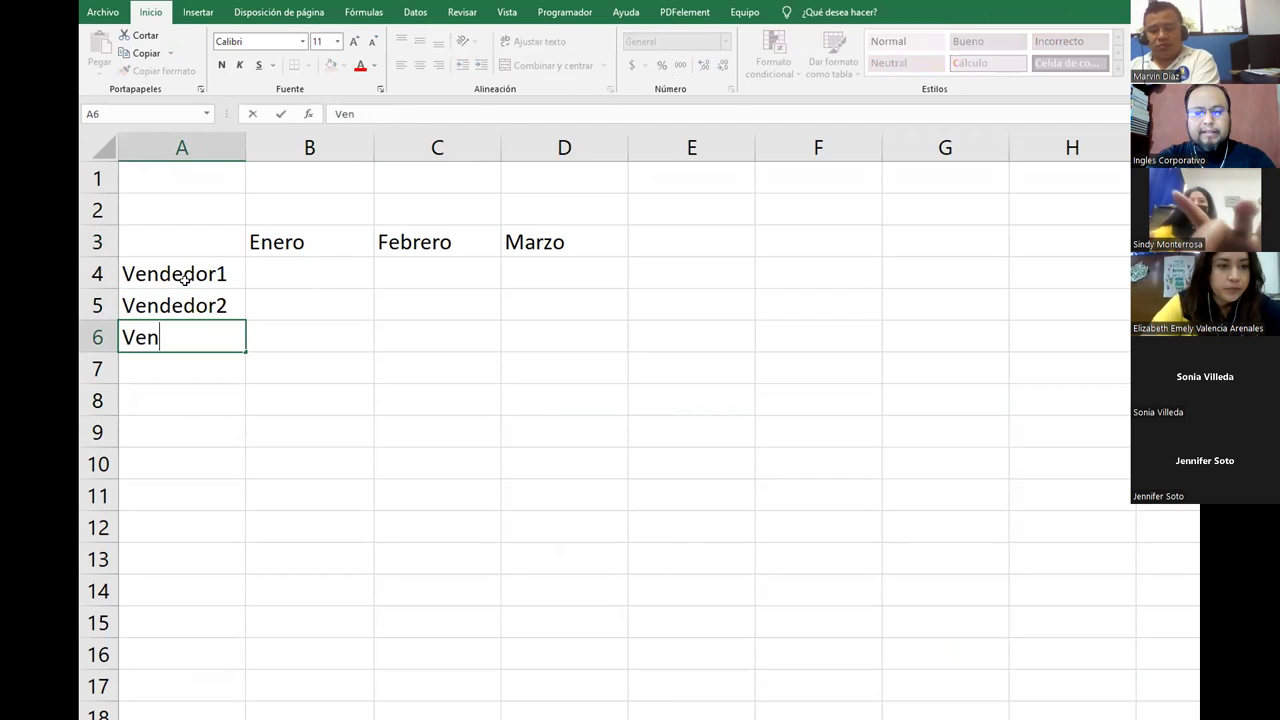
{"action": "type", "text": "dedor3"}
{"action": "key", "text": "Return"}
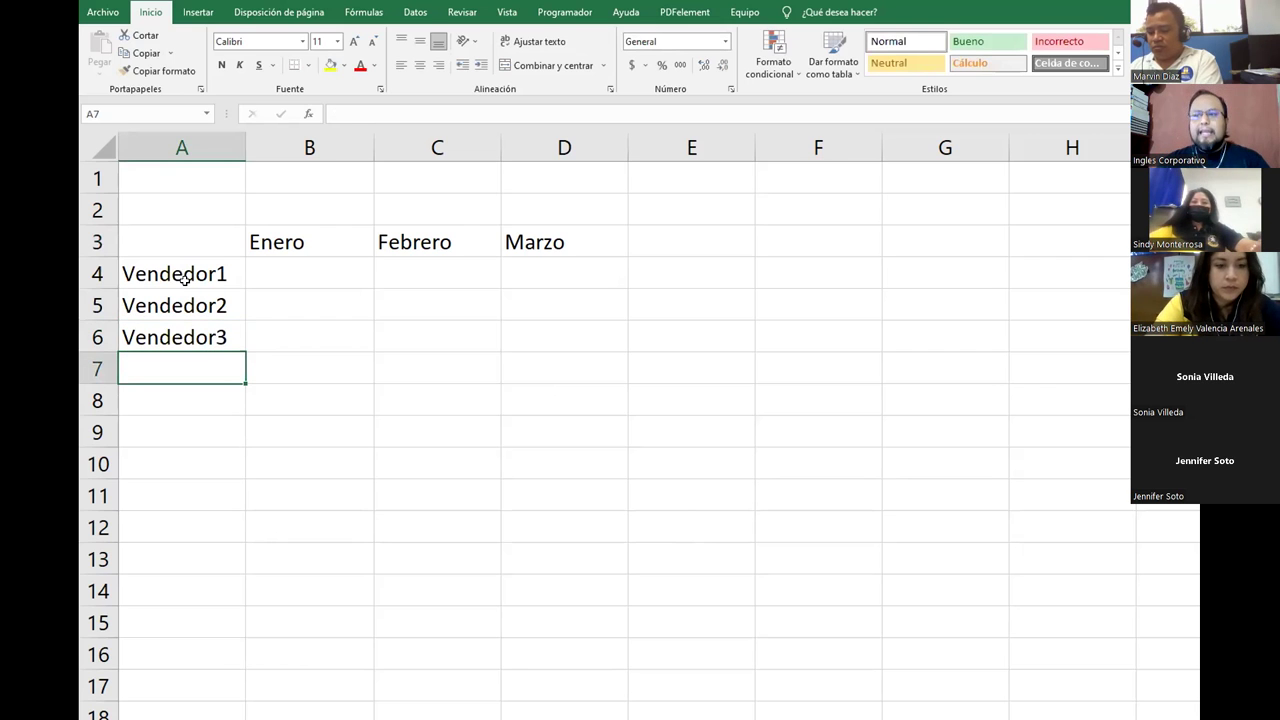
Step: Apply Todos los bordes to the A3:D6 seller-by-month table
{"action": "left_click_drag", "start_coordinate": [209, 240], "coordinate": [534, 326]}
{"action": "left_click", "coordinate": [307, 65]}
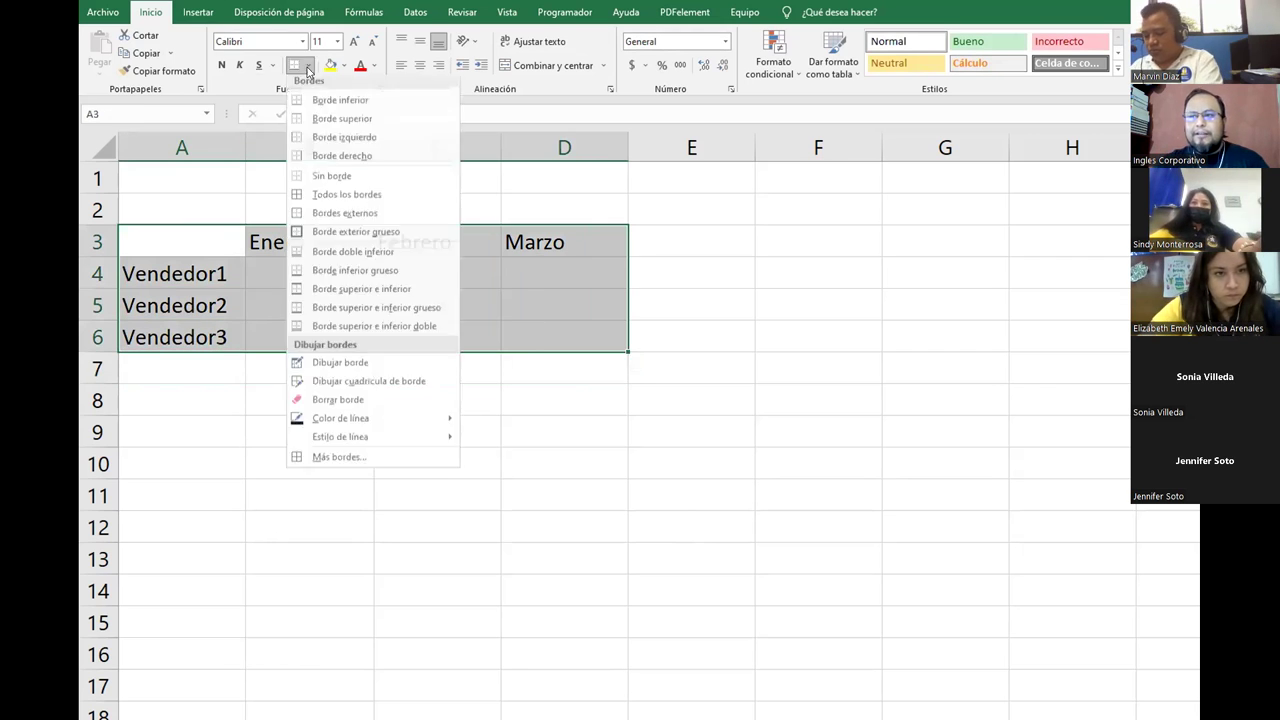
{"action": "left_click", "coordinate": [322, 200]}
{"action": "left_click", "coordinate": [343, 300]}
{"action": "left_click_drag", "start_coordinate": [300, 240], "coordinate": [529, 246]}
{"action": "left_click_drag", "start_coordinate": [190, 278], "coordinate": [194, 334]}
{"action": "left_click", "coordinate": [194, 336]}
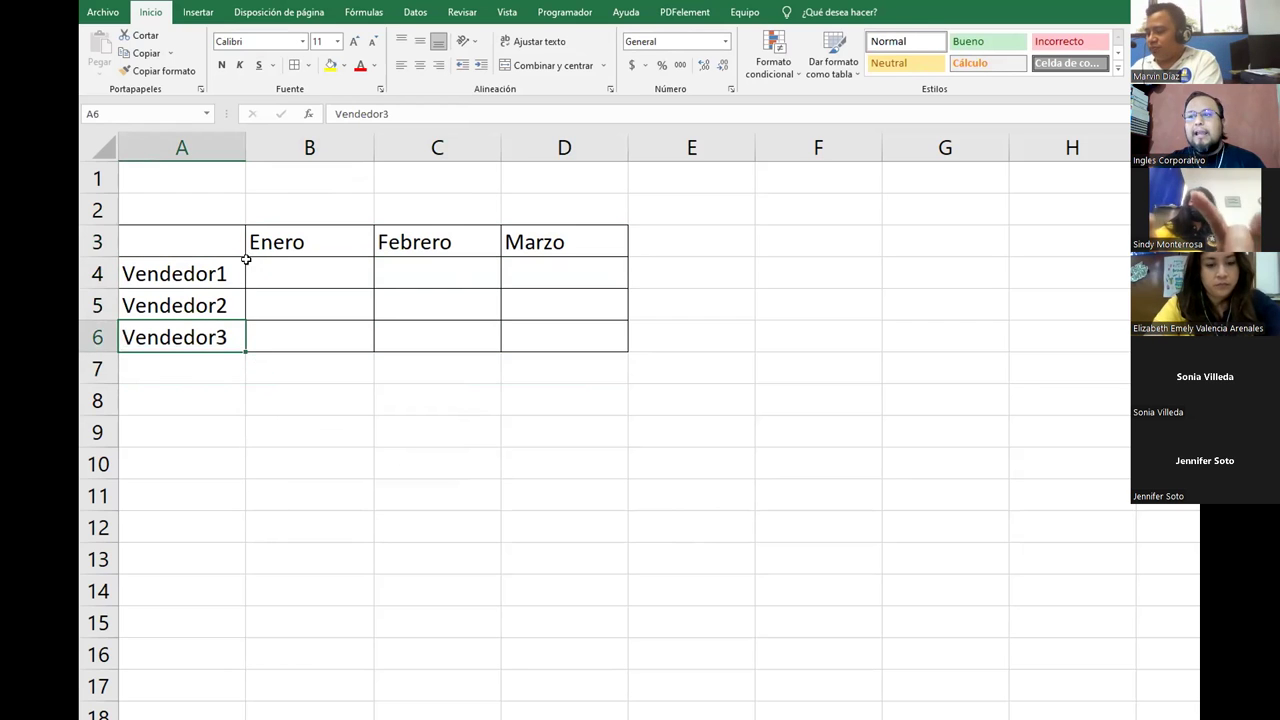
{"action": "left_click_drag", "start_coordinate": [177, 243], "coordinate": [520, 342]}
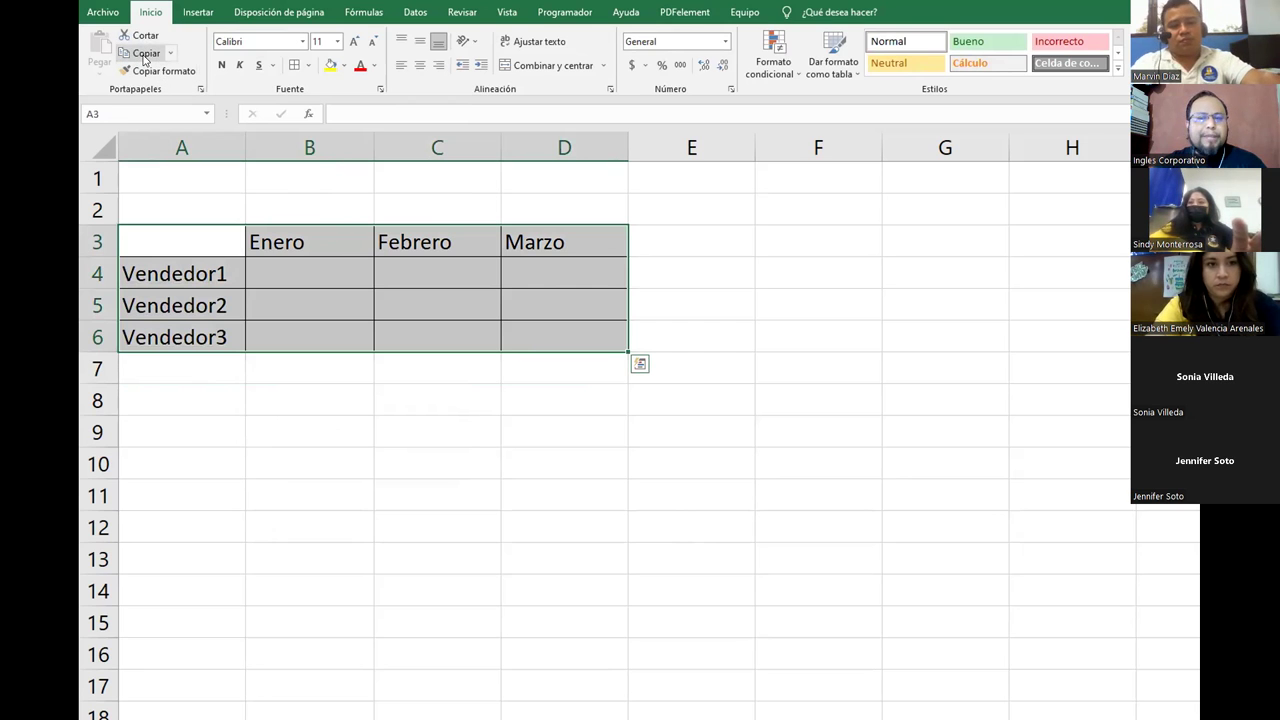
{"action": "left_click", "coordinate": [320, 320]}
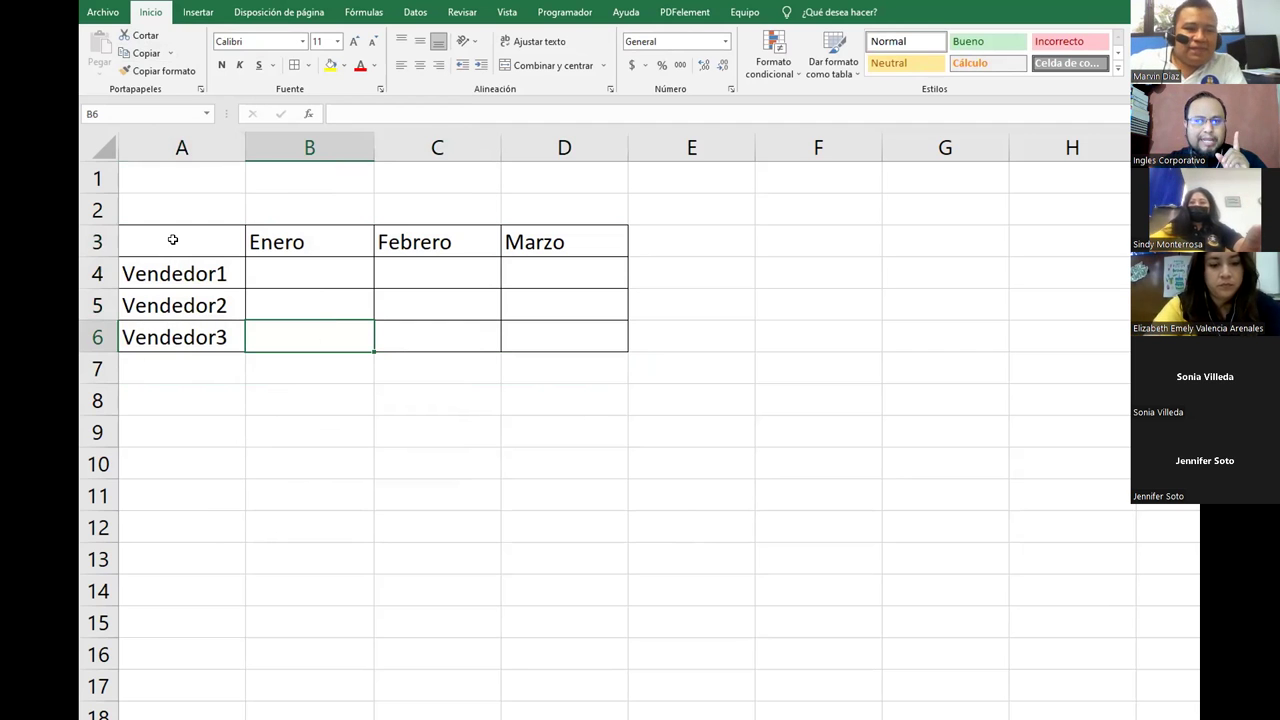
{"action": "left_click_drag", "start_coordinate": [175, 240], "coordinate": [537, 338]}
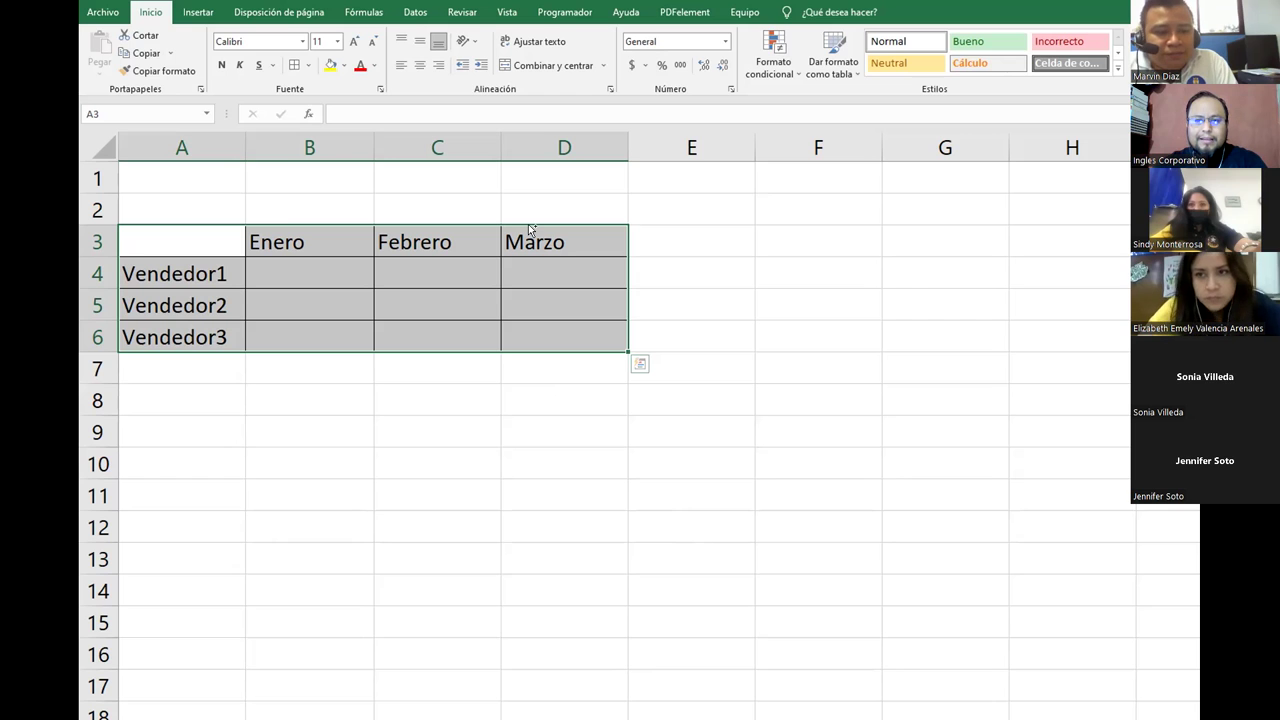
{"action": "key", "text": "ctrl+q"}
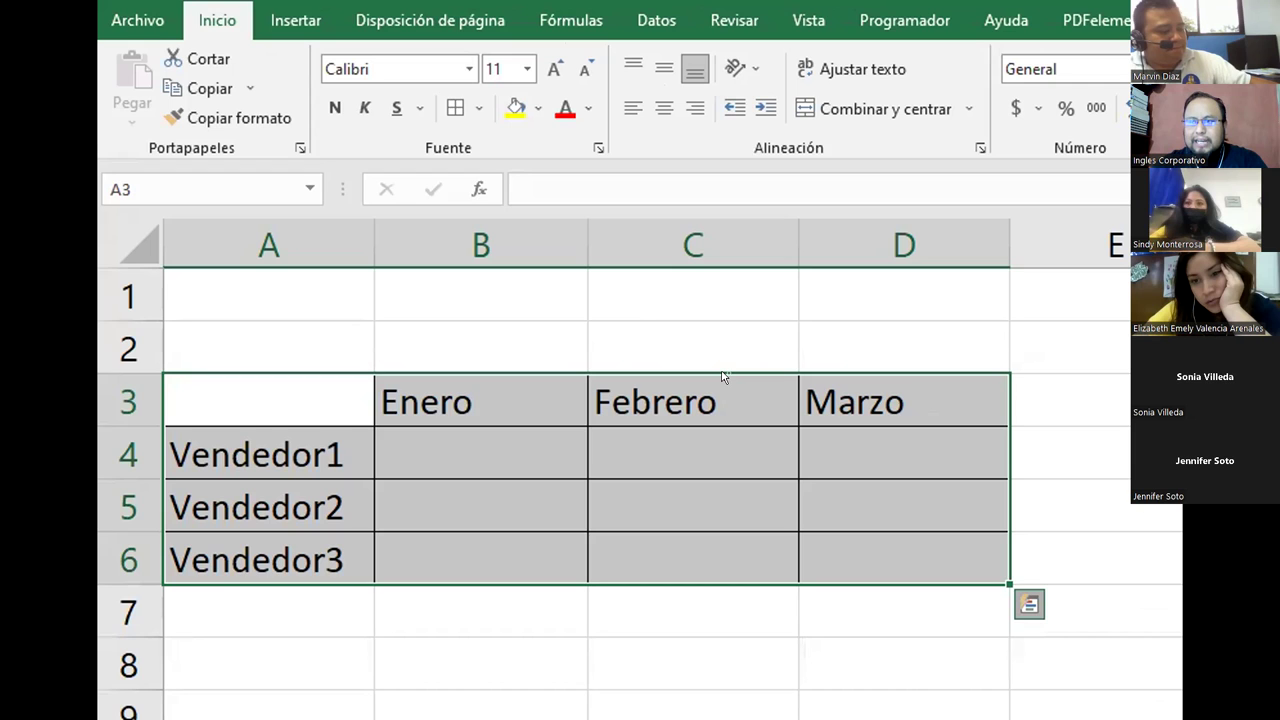
Step: Ctrl-drag the A3:D6 table to create a bordered copy at E8:H11
{"action": "left_click_drag", "start_coordinate": [724, 377], "coordinate": [1195, 670]}
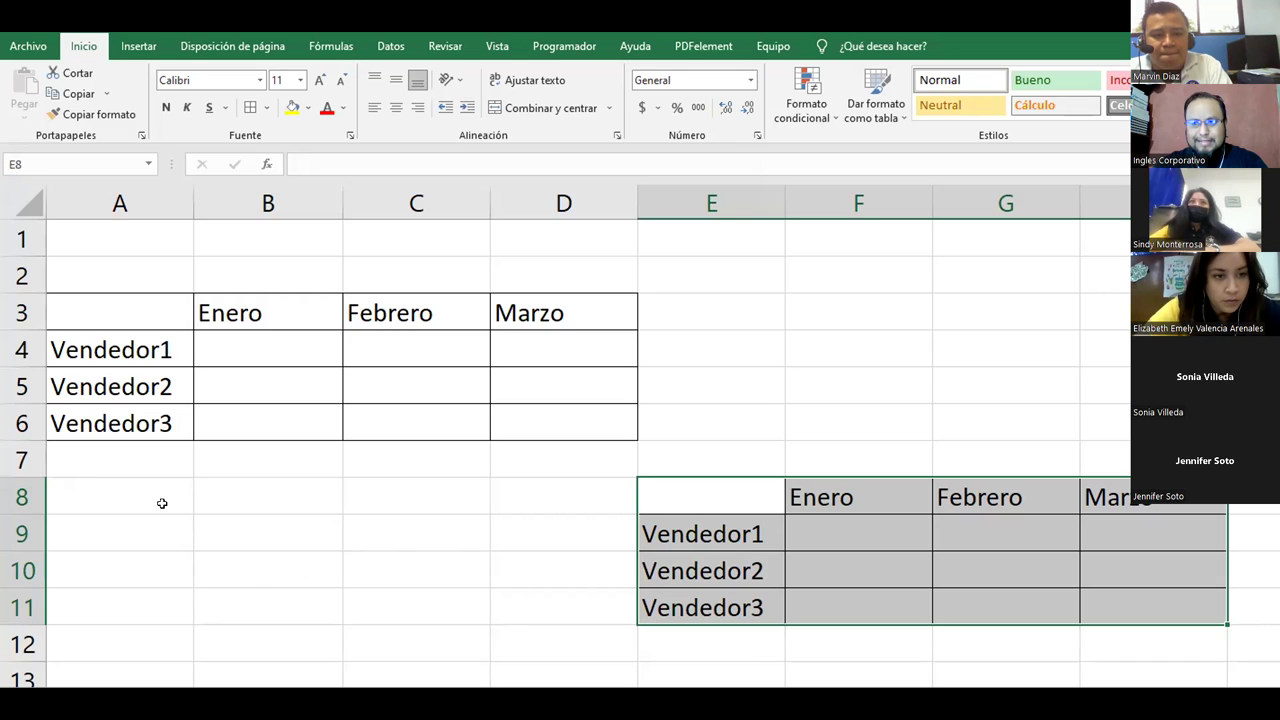
{"action": "left_click_drag", "start_coordinate": [97, 494], "coordinate": [170, 587]}
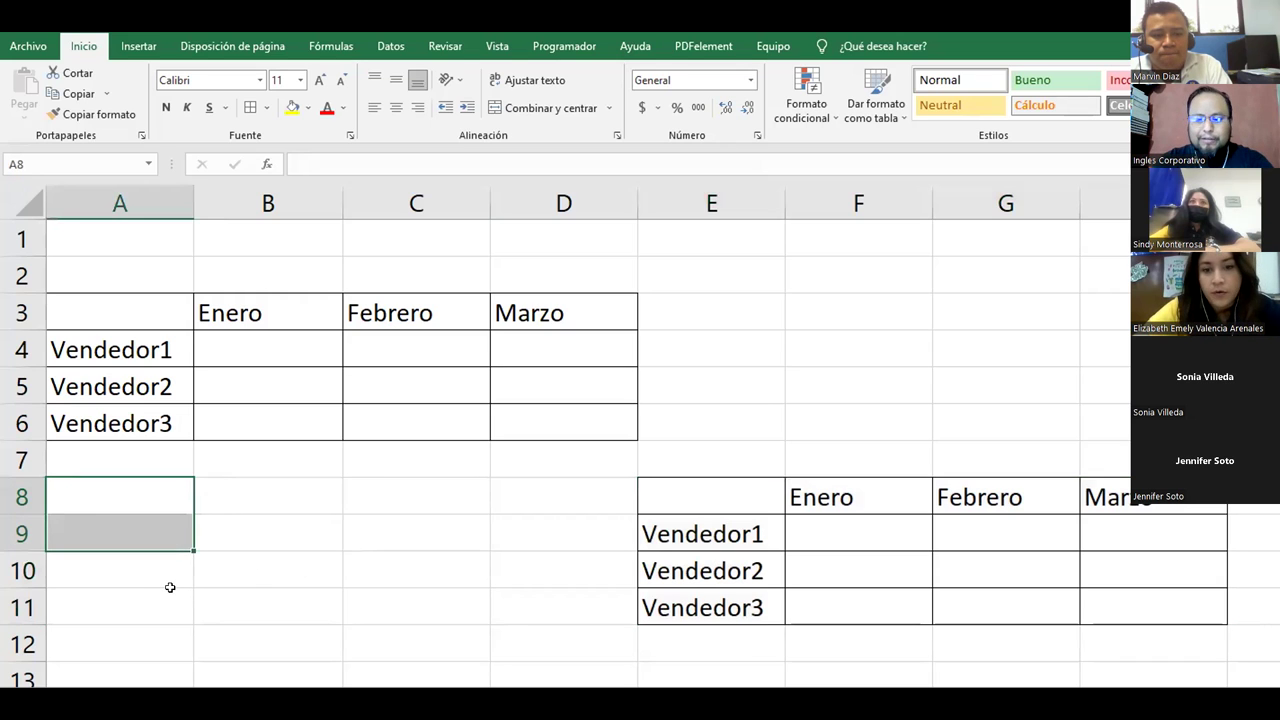
Step: Type the three sellers' full names into A7, A8 and A9
{"action": "key", "text": "Up"}
{"action": "type", "text": "Juan Pere"}
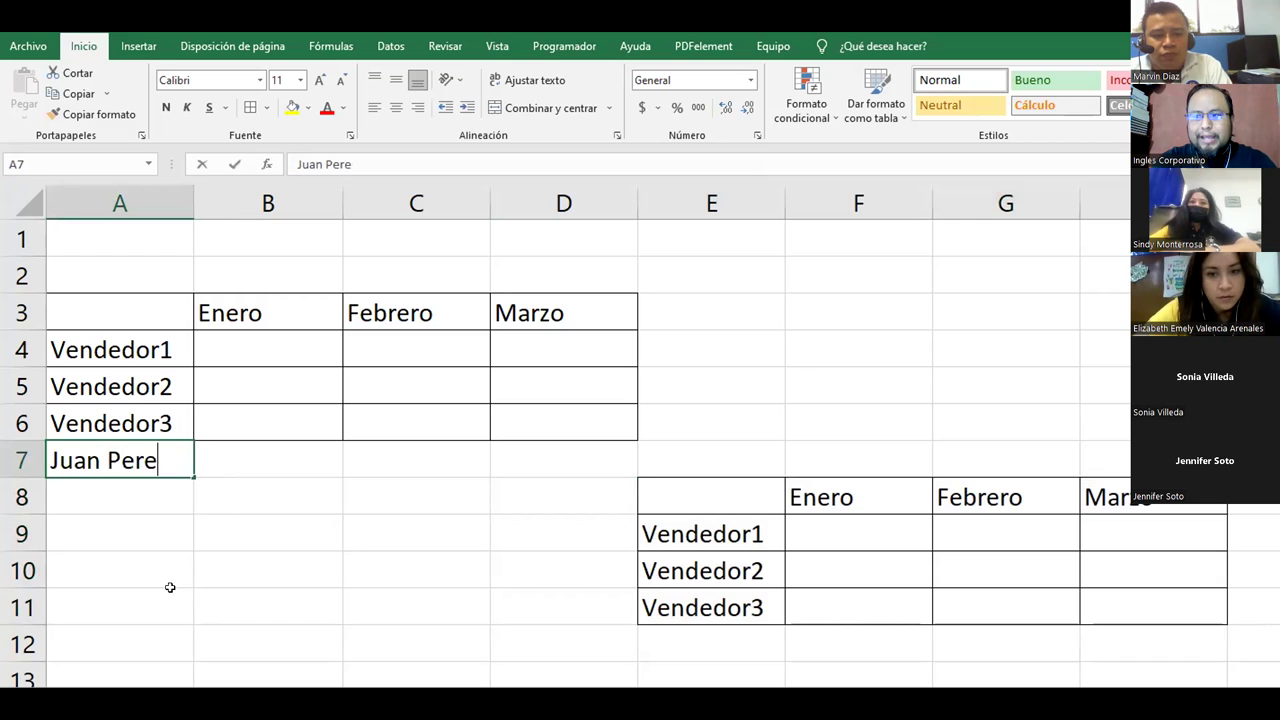
{"action": "type", "text": "z"}
{"action": "key", "text": "Return"}
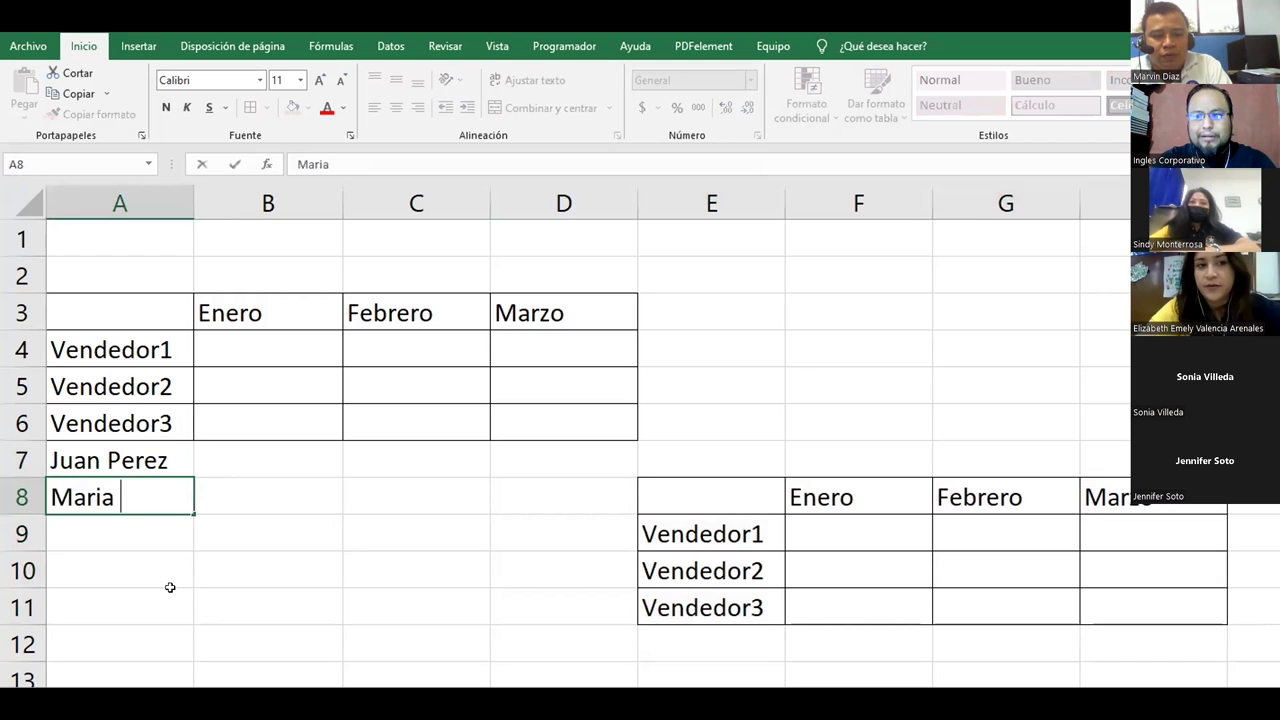
{"action": "key", "text": "Return"}
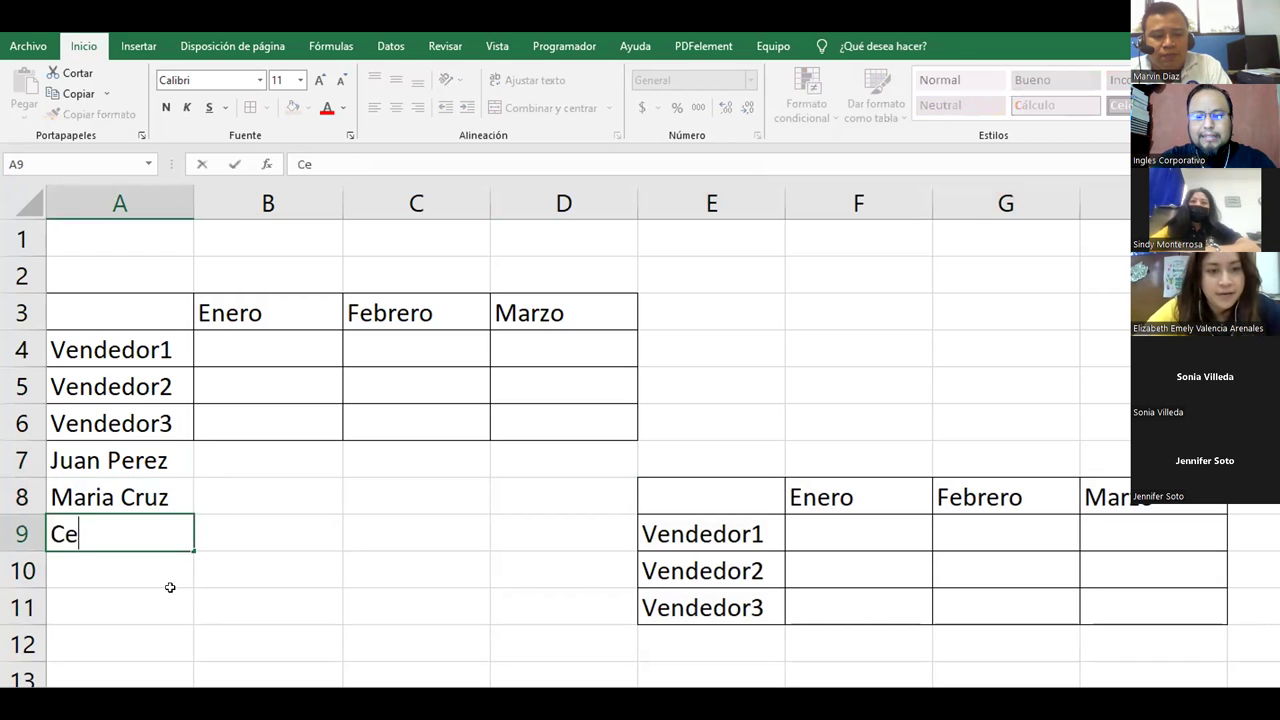
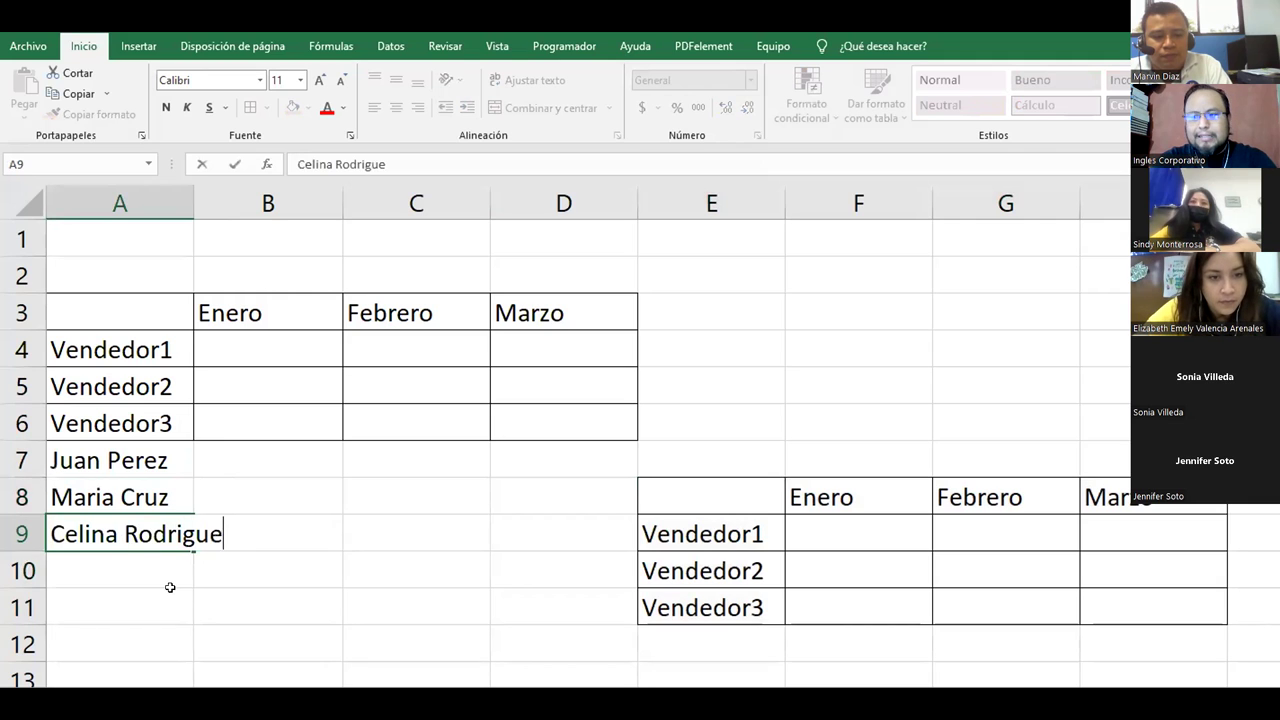
{"action": "key", "text": "Return"}
{"action": "left_click_drag", "start_coordinate": [113, 457], "coordinate": [150, 536]}
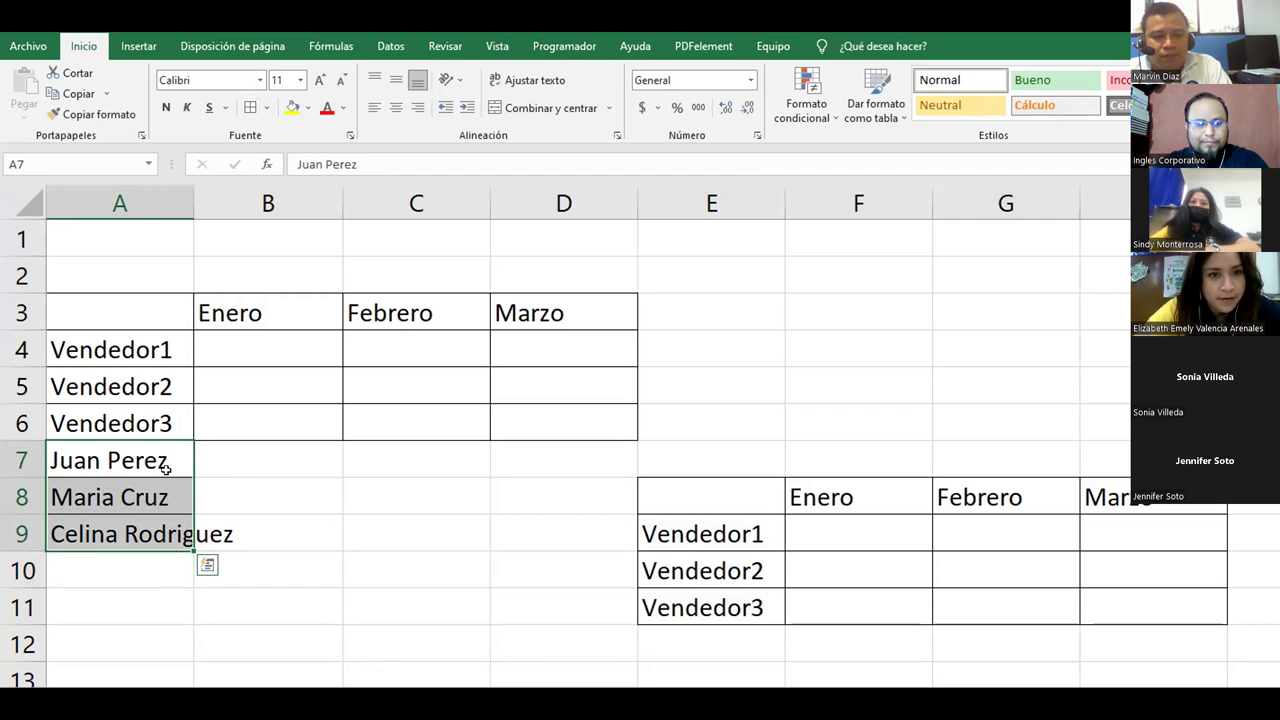
Step: Copy the names over the seller labels, delete A7:A9, and autofit columns E and A
{"action": "left_click_drag", "start_coordinate": [204, 466], "coordinate": [685, 540]}
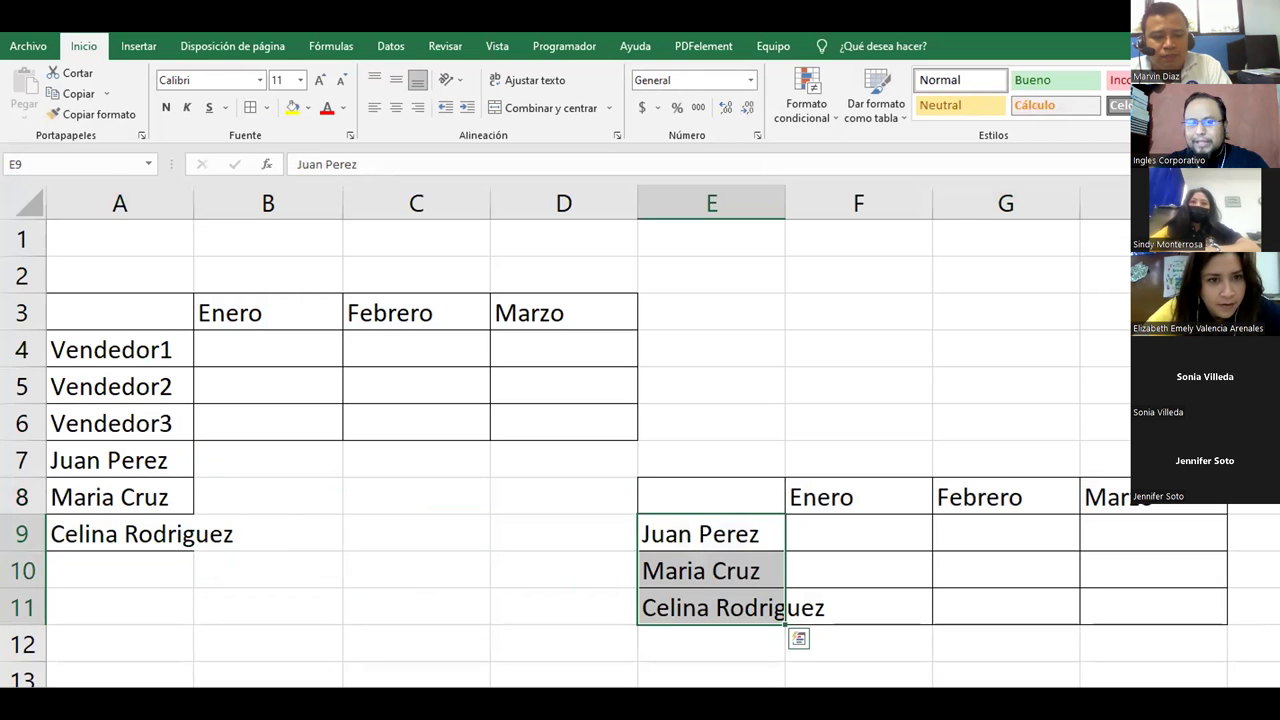
{"action": "double_click", "coordinate": [785, 203]}
{"action": "left_click_drag", "start_coordinate": [114, 458], "coordinate": [114, 557]}
{"action": "left_click", "coordinate": [137, 467]}
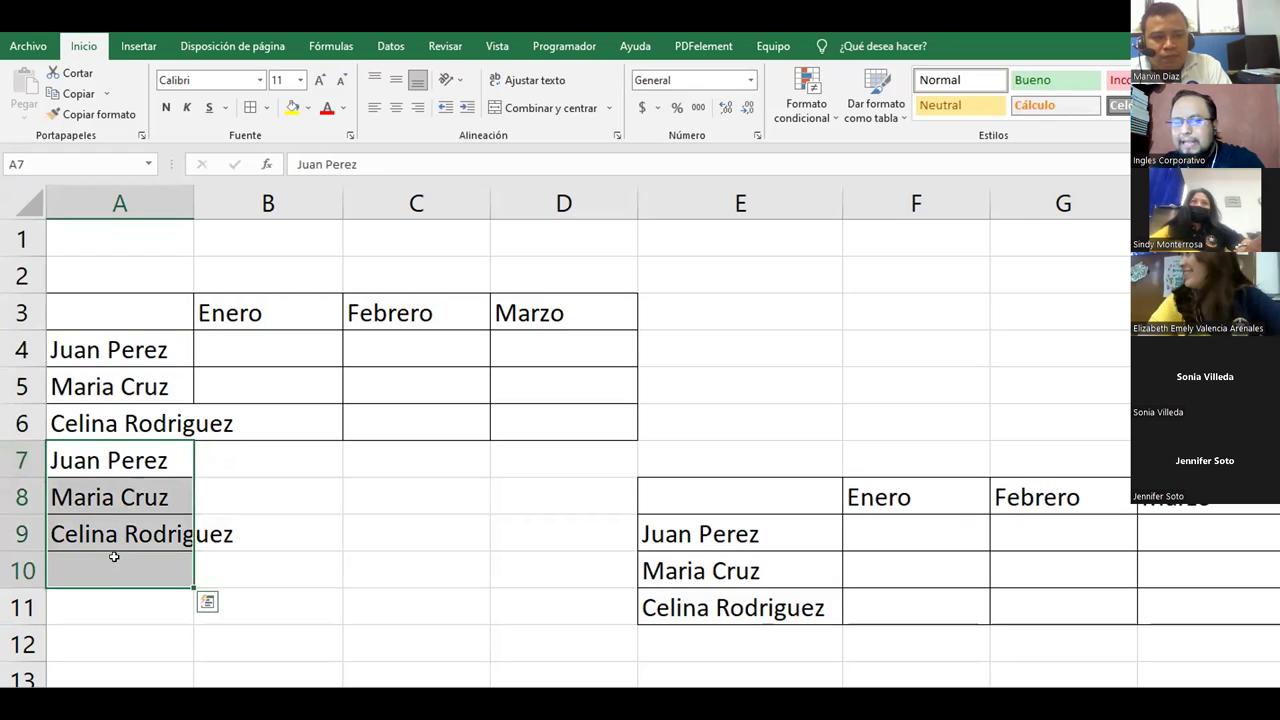
{"action": "key", "text": "Delete"}
{"action": "left_click", "coordinate": [105, 530]}
{"action": "left_click_drag", "start_coordinate": [277, 474], "coordinate": [89, 574]}
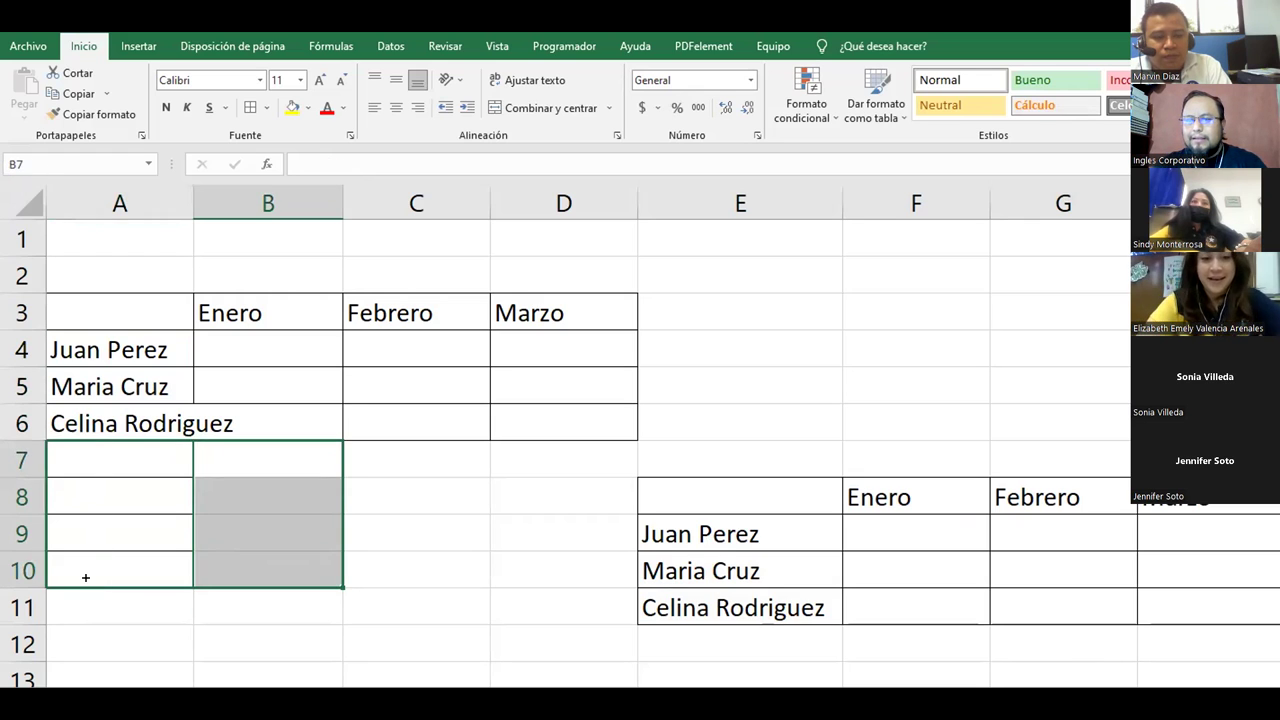
{"action": "left_click", "coordinate": [211, 531]}
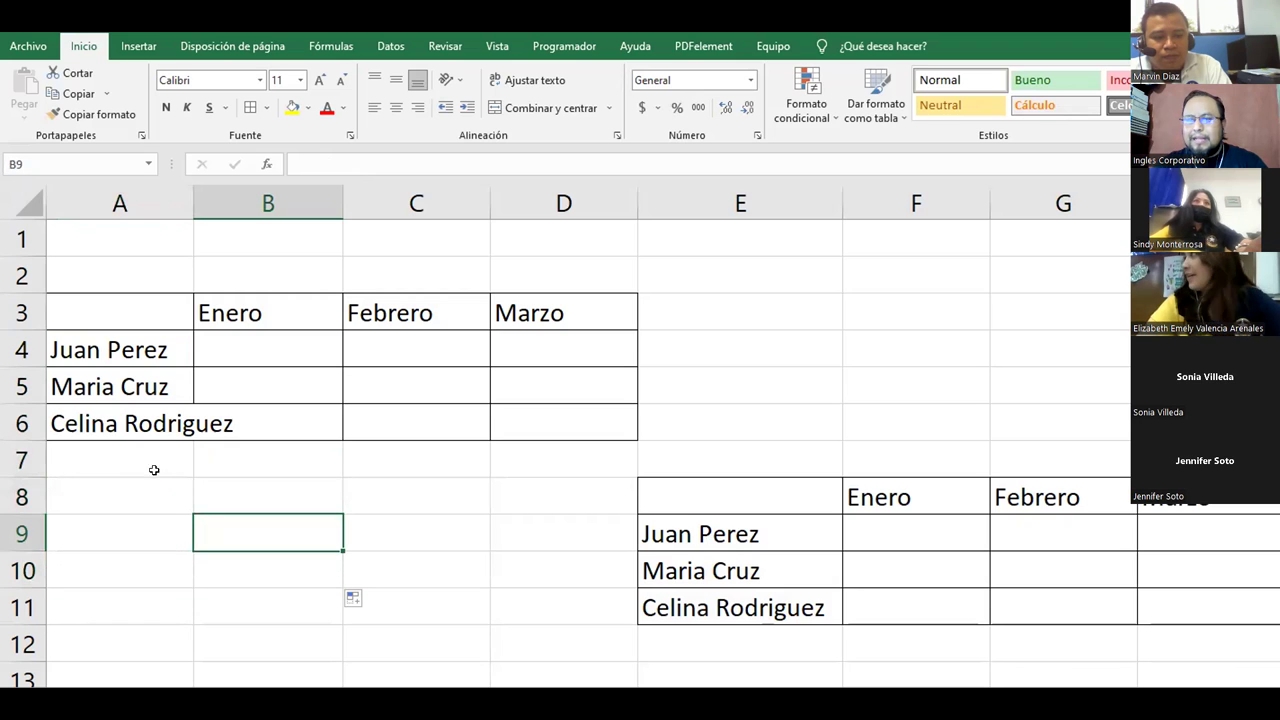
{"action": "double_click", "coordinate": [194, 203]}
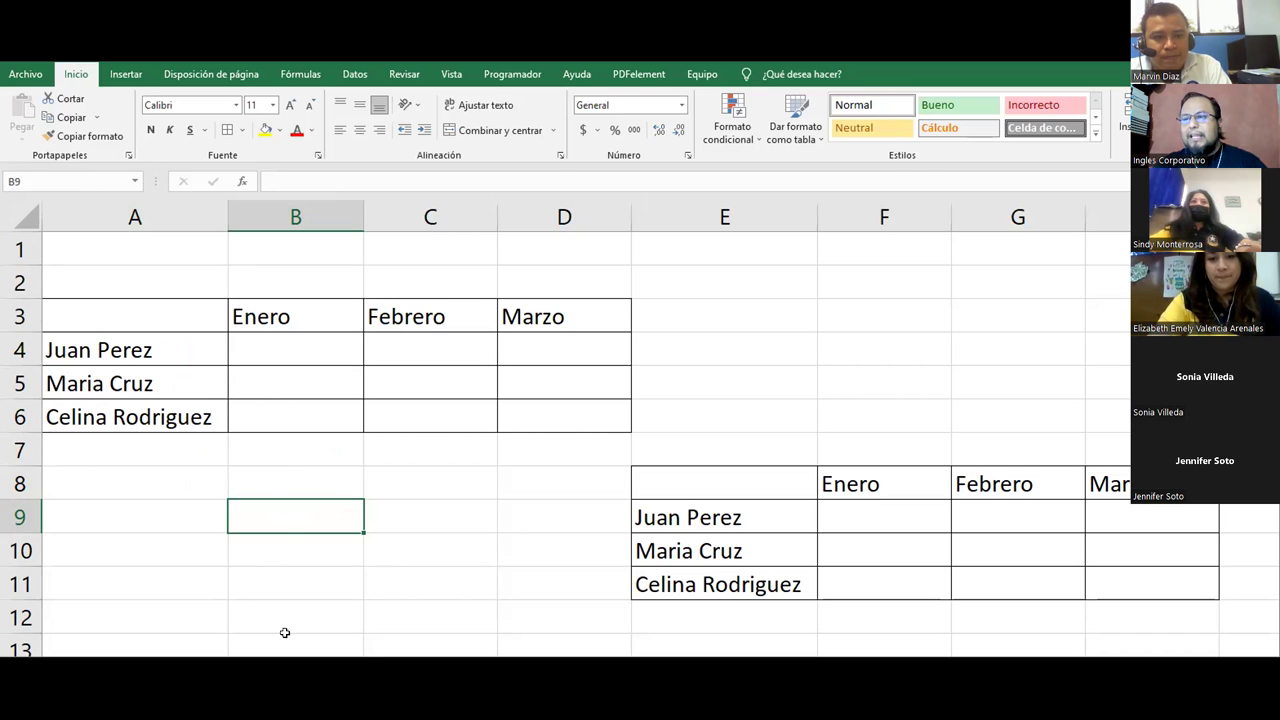
Step: Drag the original seller table from A3:D6 up to A1:D4
{"action": "left_click_drag", "start_coordinate": [140, 313], "coordinate": [534, 414]}
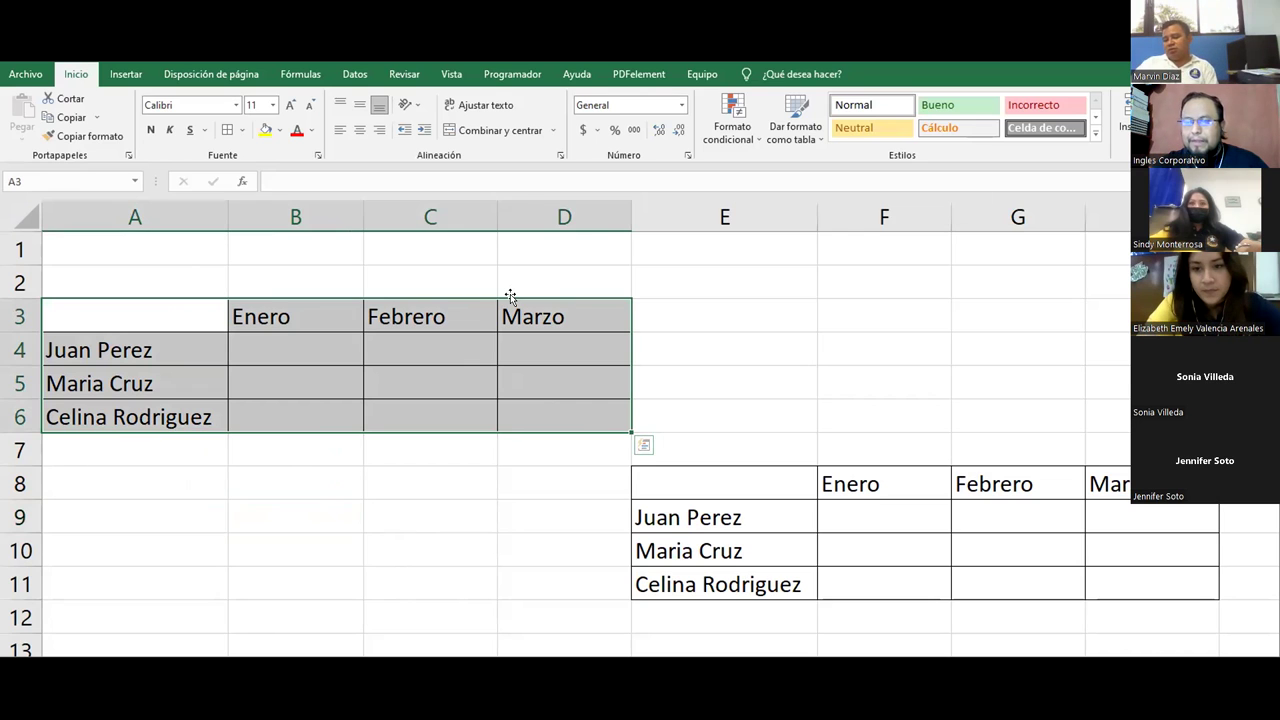
{"action": "left_click_drag", "start_coordinate": [514, 303], "coordinate": [1115, 316]}
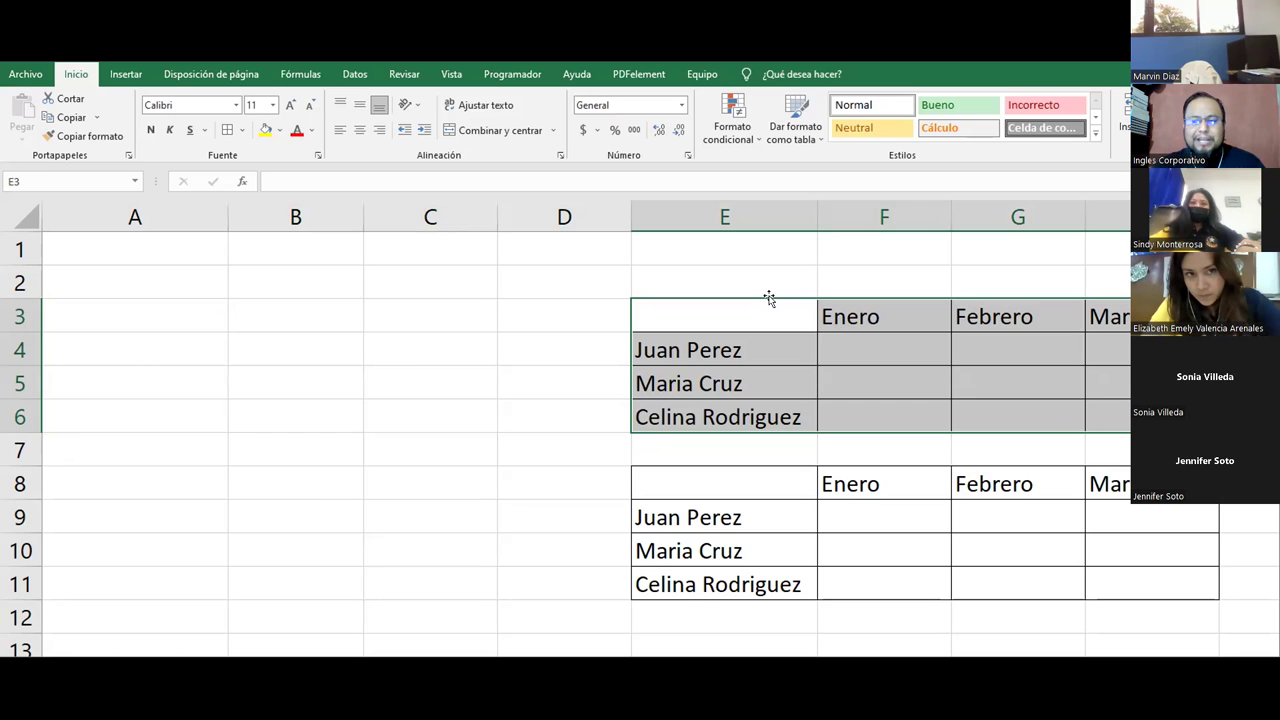
{"action": "left_click_drag", "start_coordinate": [771, 303], "coordinate": [99, 255]}
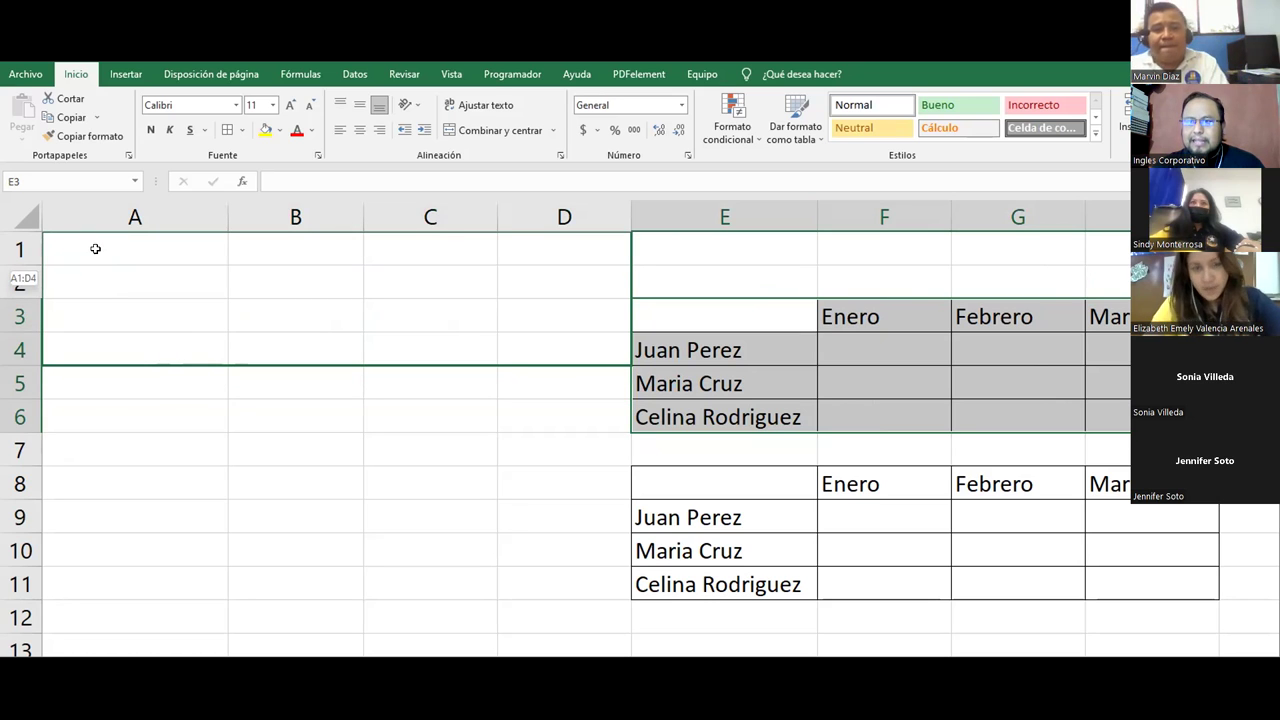
{"action": "left_click_drag", "start_coordinate": [99, 255], "coordinate": [99, 255]}
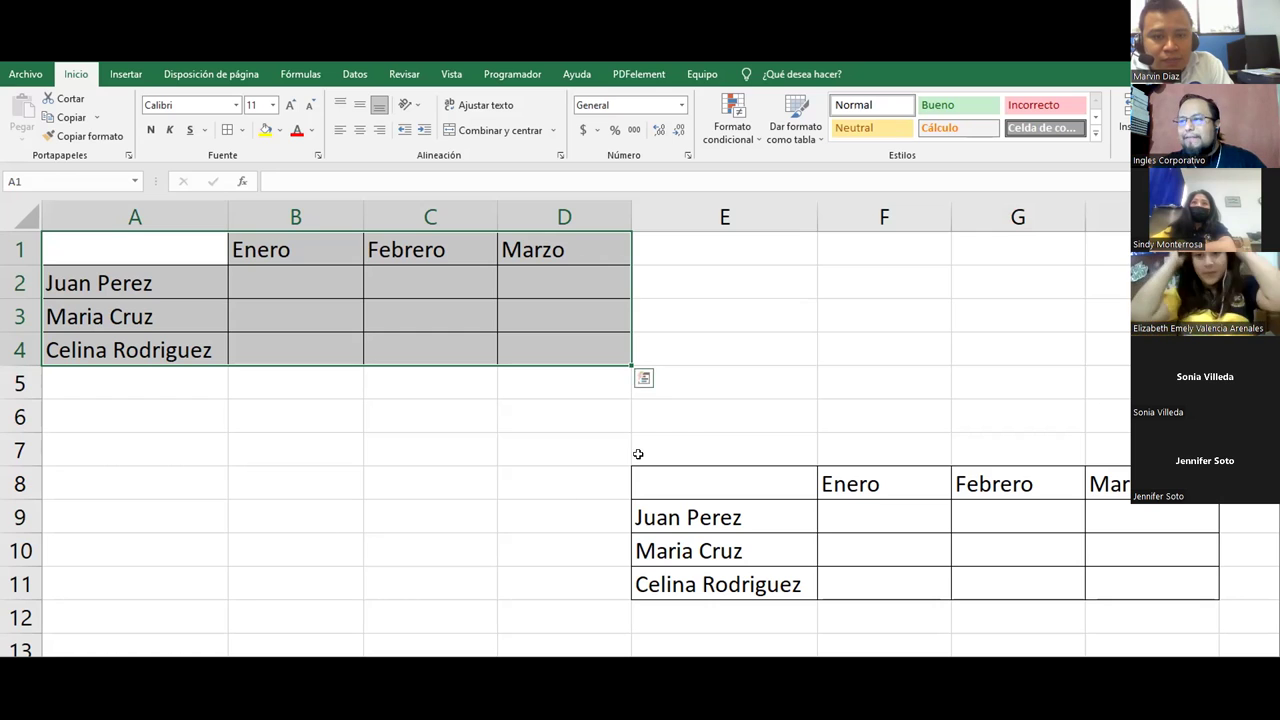
{"action": "left_click_drag", "start_coordinate": [697, 238], "coordinate": [1170, 650]}
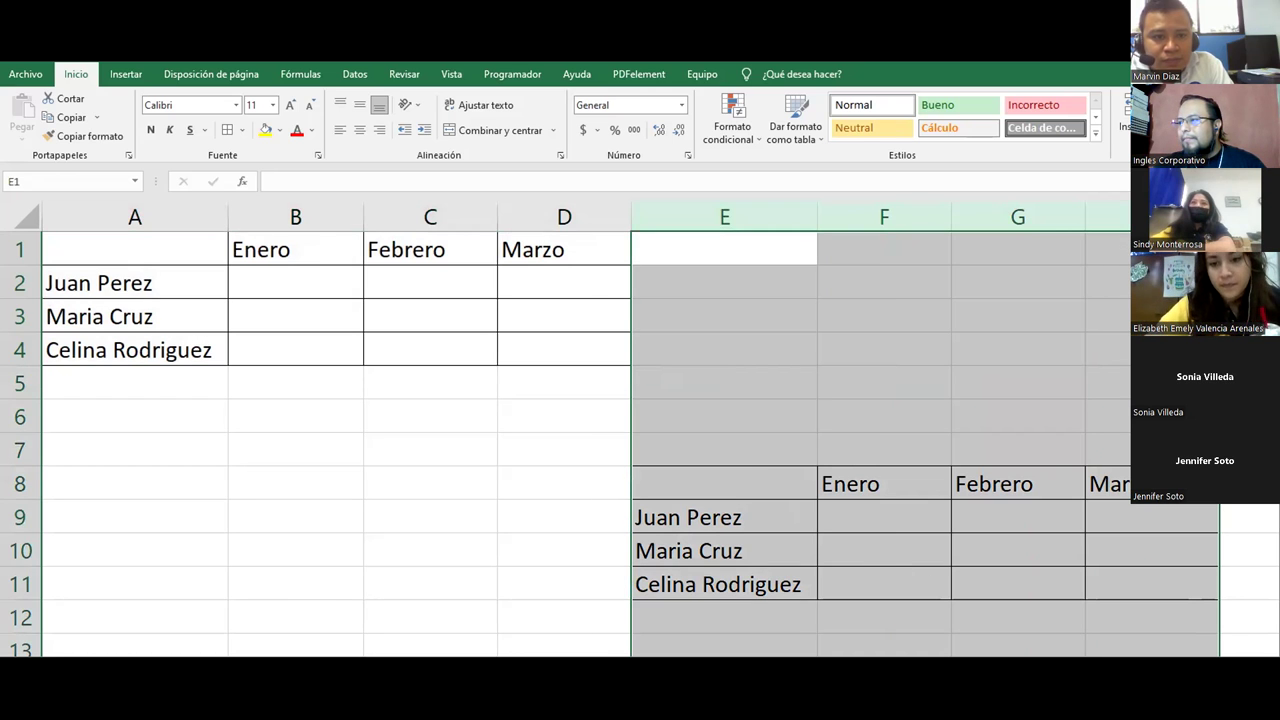
Step: Remove the duplicate table, then copy A1:D4 with Copiar como imagen (Como en pantalla, Imagen)
{"action": "key", "text": "ctrl+z"}
{"action": "left_click", "coordinate": [677, 517]}
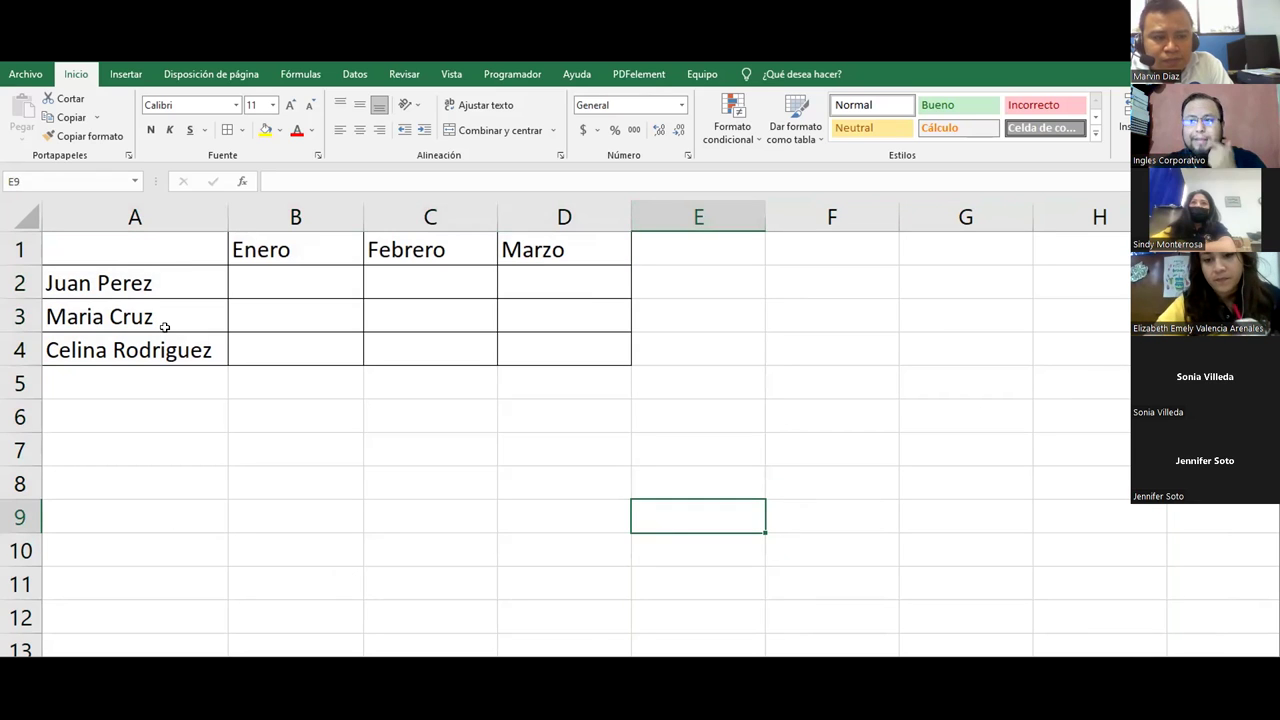
{"action": "left_click_drag", "start_coordinate": [103, 241], "coordinate": [547, 354]}
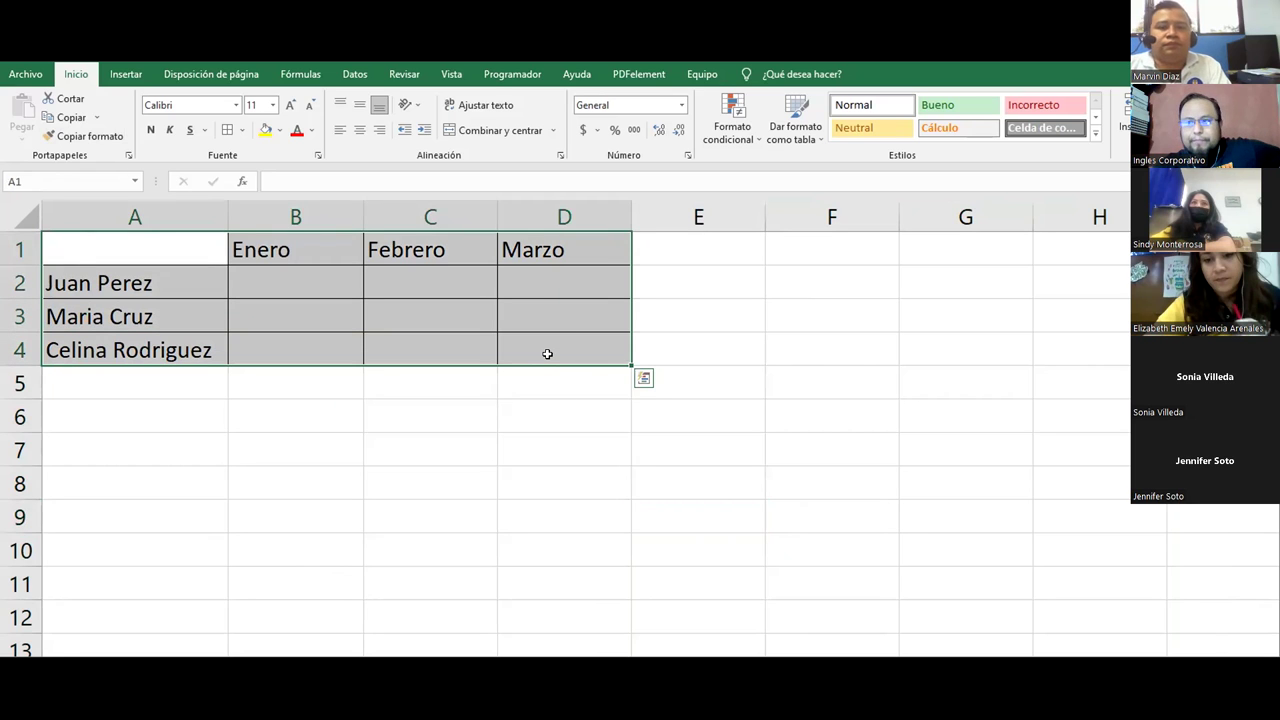
{"action": "left_click", "coordinate": [98, 119]}
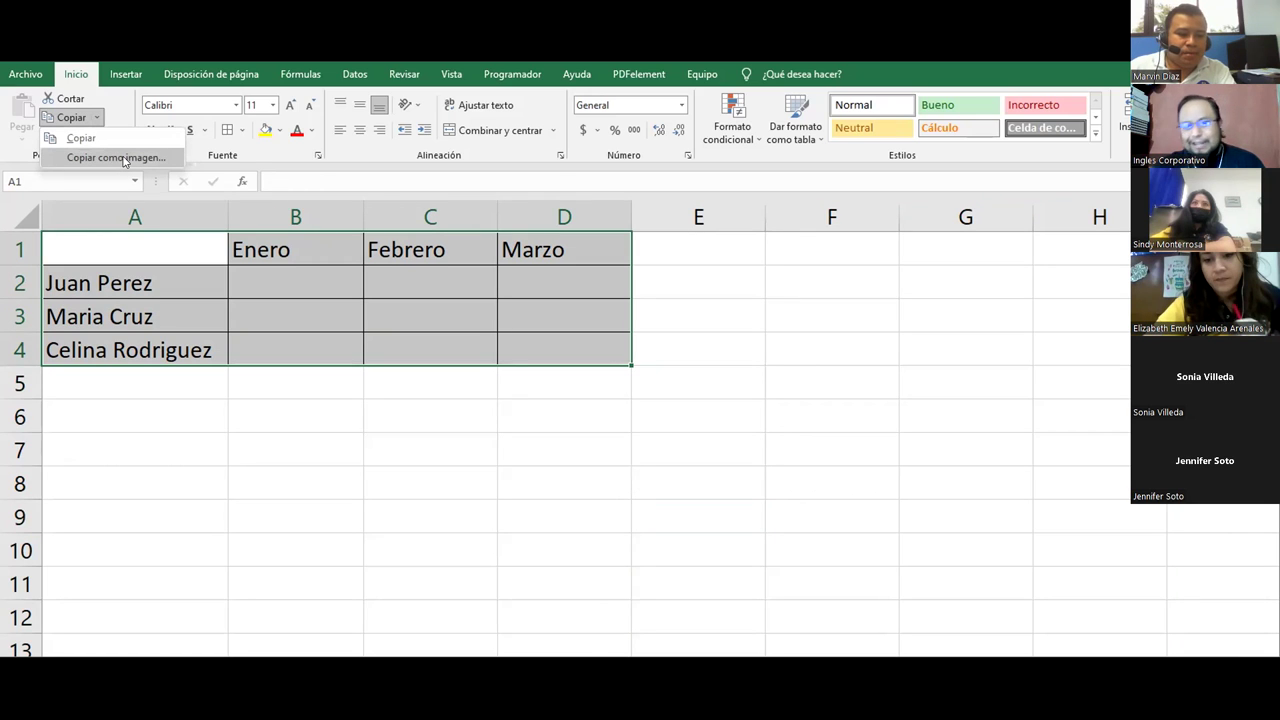
{"action": "left_click", "coordinate": [125, 158]}
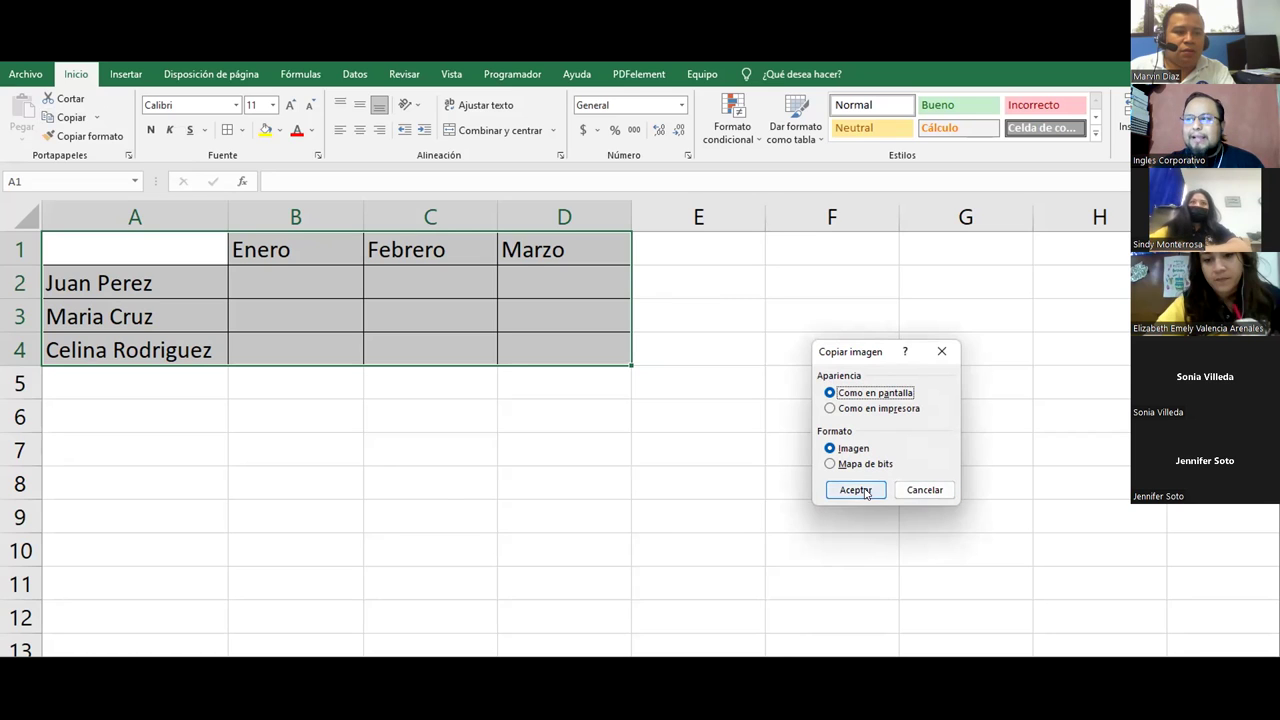
{"action": "left_click", "coordinate": [856, 490]}
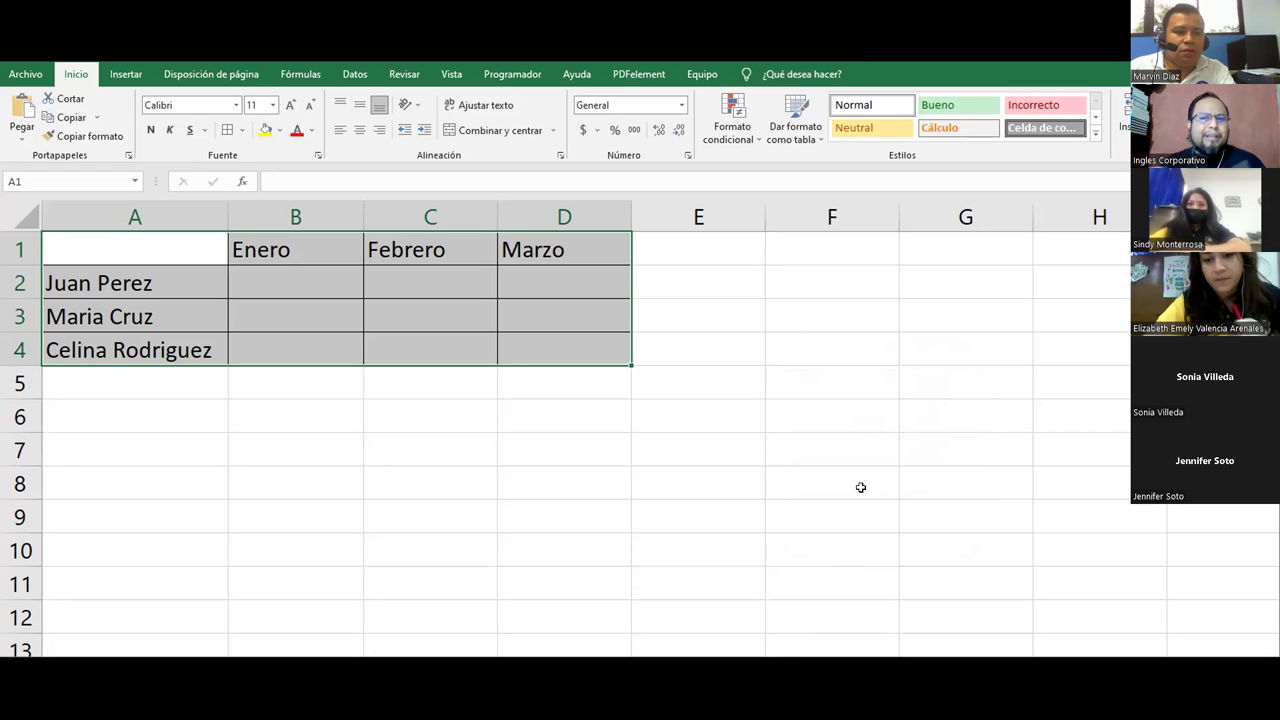
{"action": "left_click", "coordinate": [716, 420]}
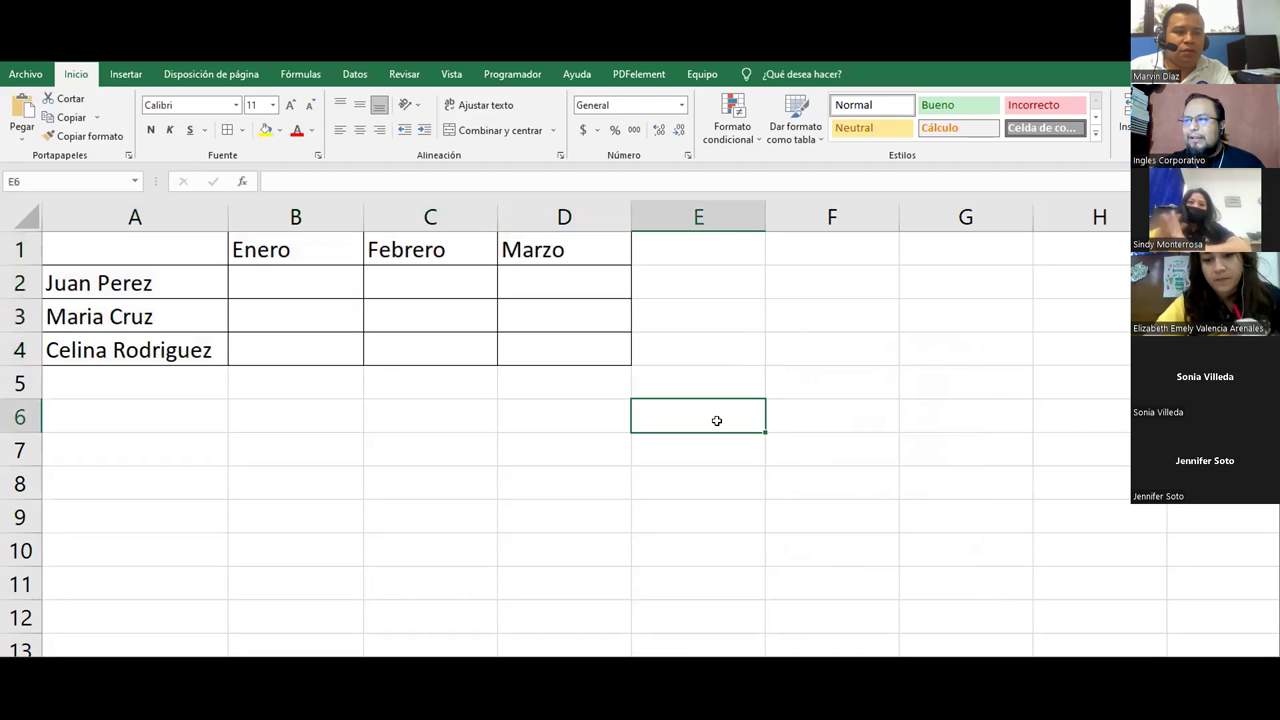
{"action": "right_click", "coordinate": [716, 420]}
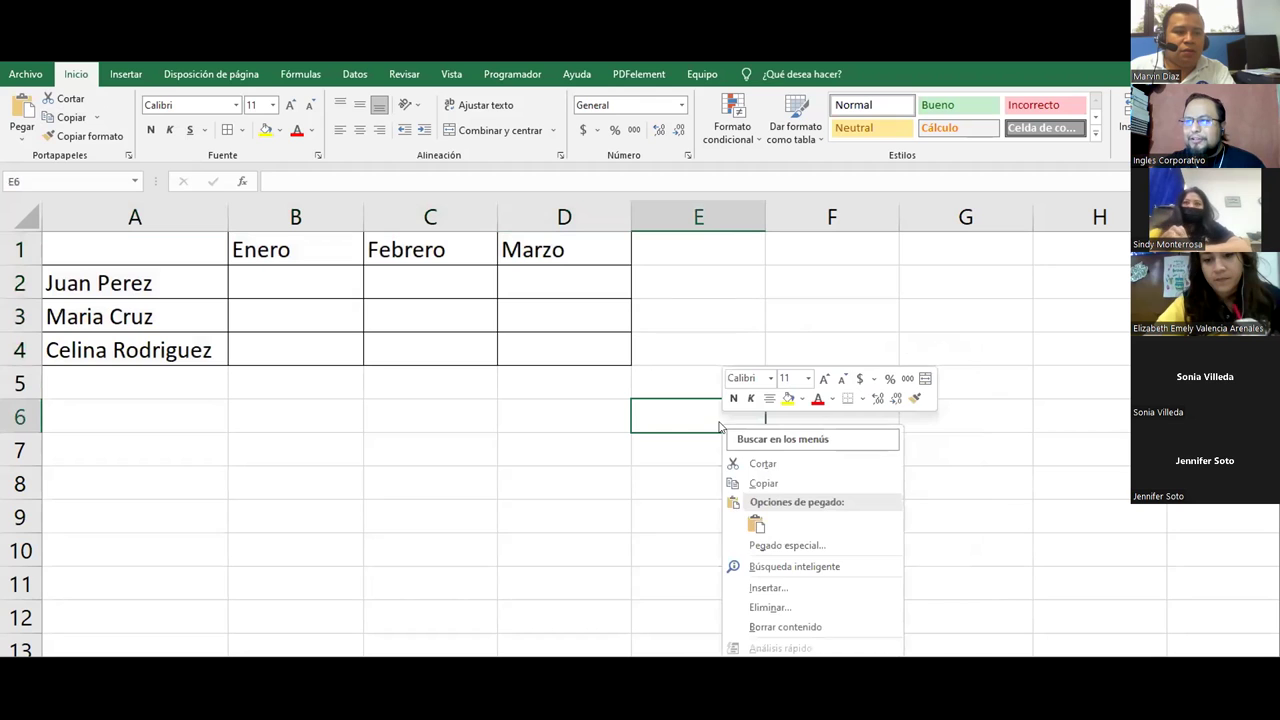
{"action": "left_click", "coordinate": [753, 523]}
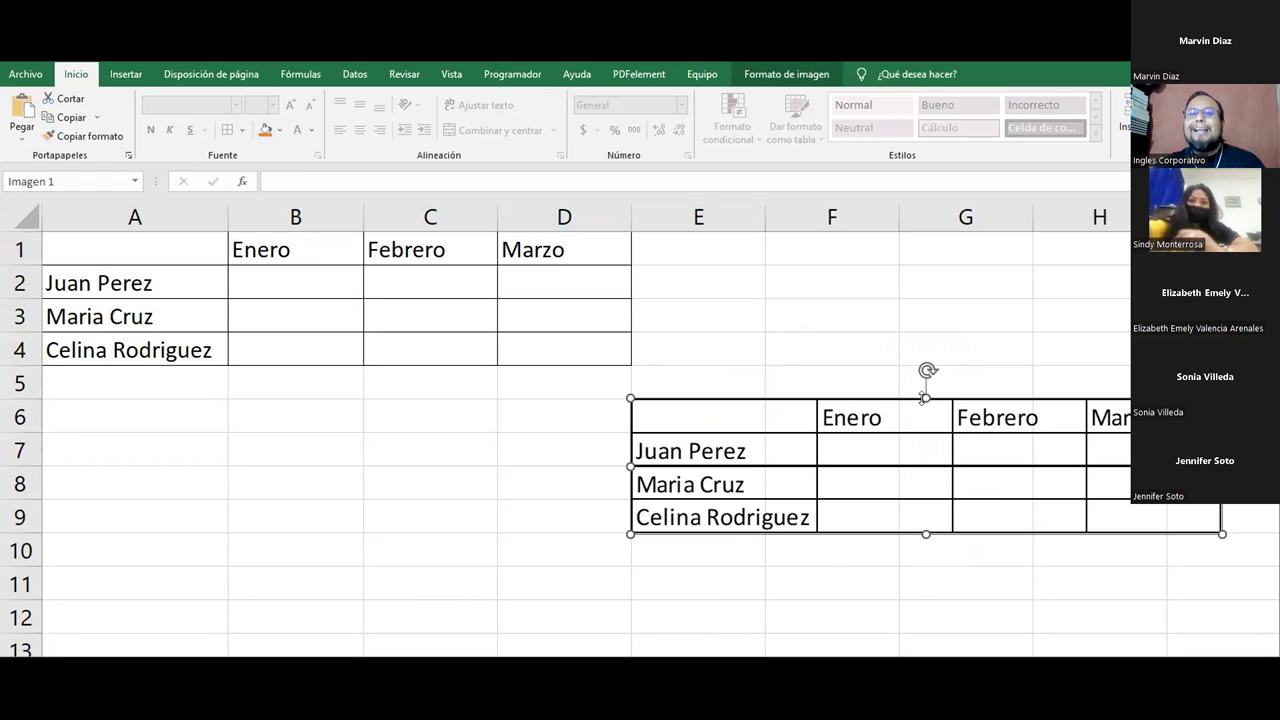
{"action": "left_click_drag", "start_coordinate": [958, 400], "coordinate": [649, 441]}
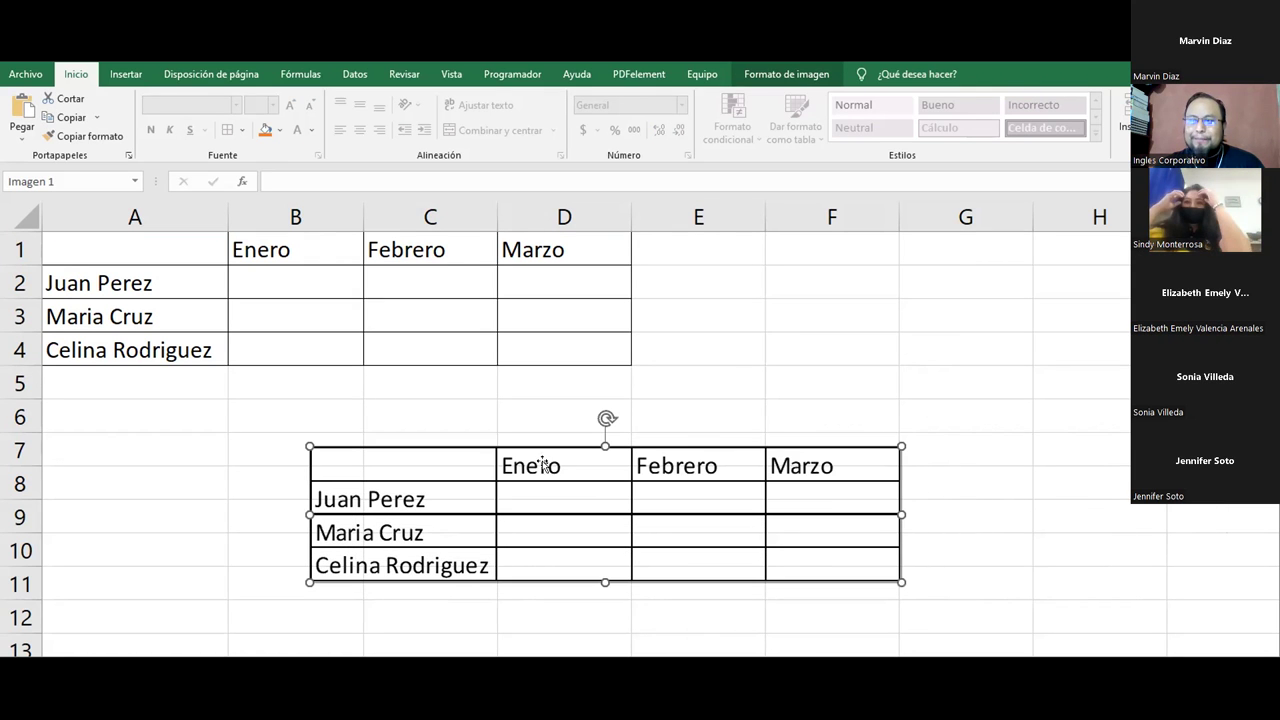
{"action": "left_click_drag", "start_coordinate": [733, 438], "coordinate": [918, 426]}
{"action": "left_click_drag", "start_coordinate": [134, 262], "coordinate": [500, 343]}
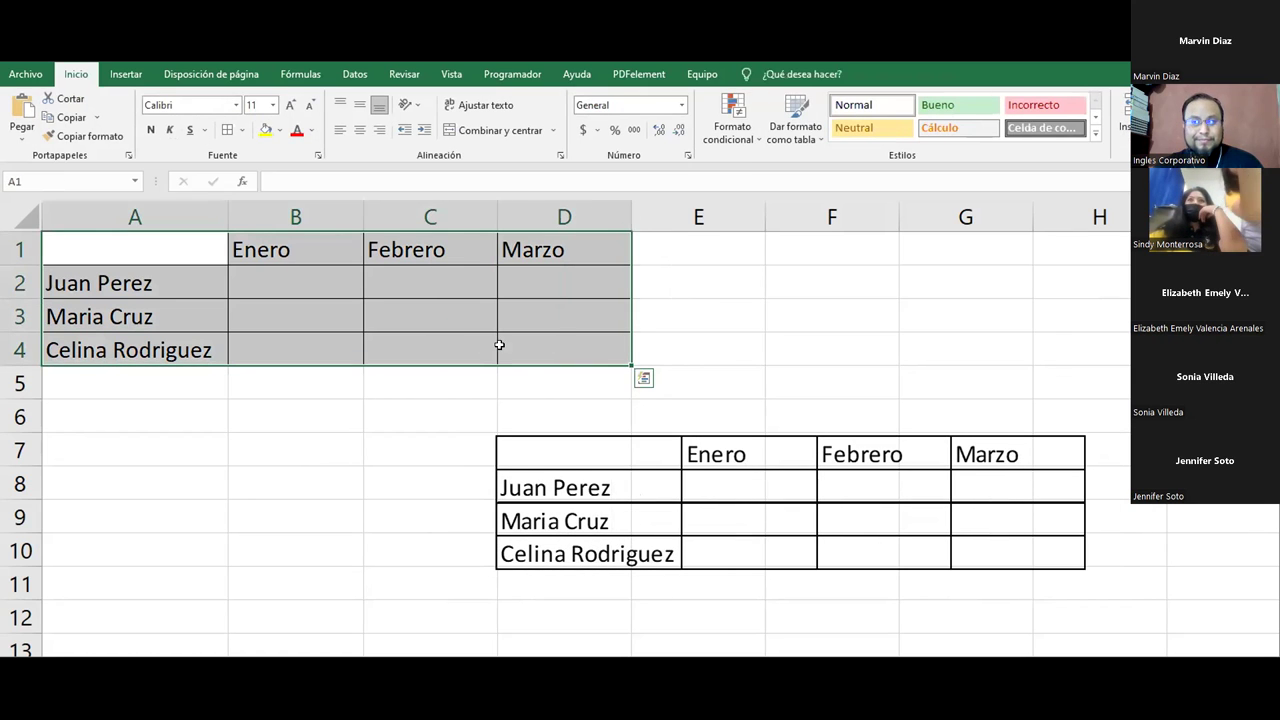
{"action": "left_click", "coordinate": [711, 497]}
{"action": "left_click_drag", "start_coordinate": [711, 497], "coordinate": [731, 460]}
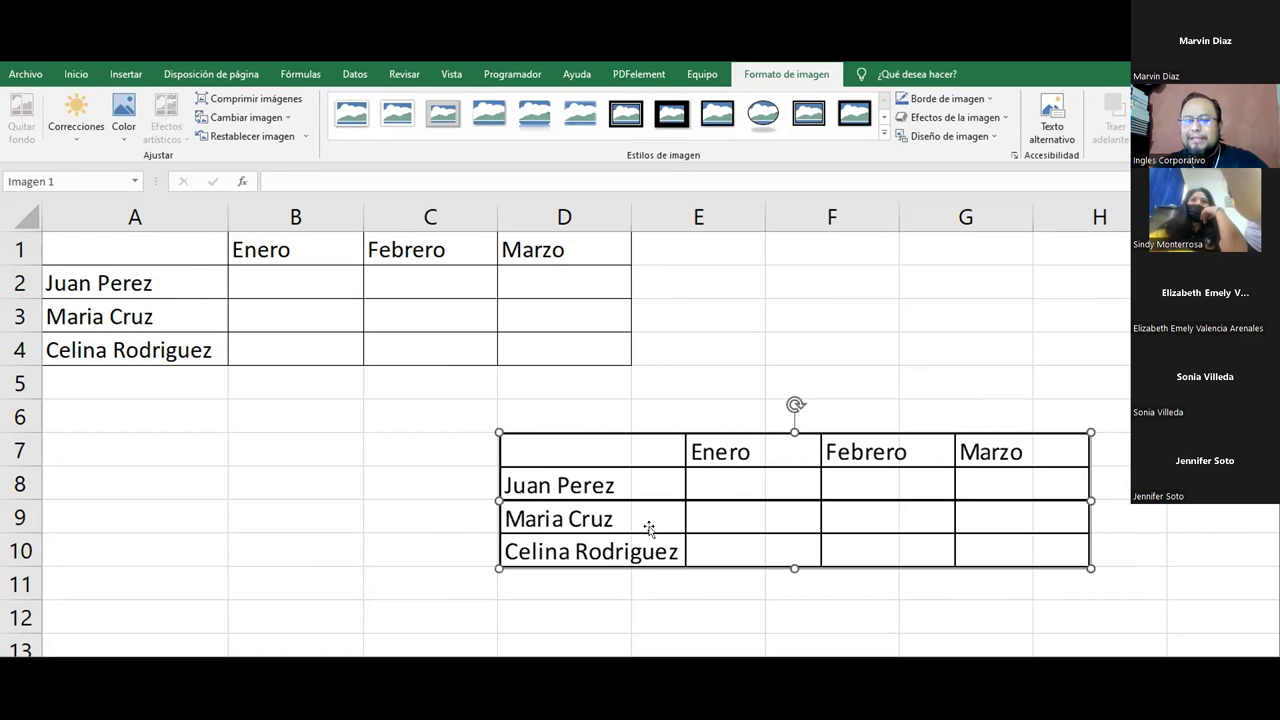
{"action": "key", "text": "ctrl+z"}
Step: Copy the A1:D4 name-and-month table using Copiar como imagen
{"action": "left_click", "coordinate": [350, 413]}
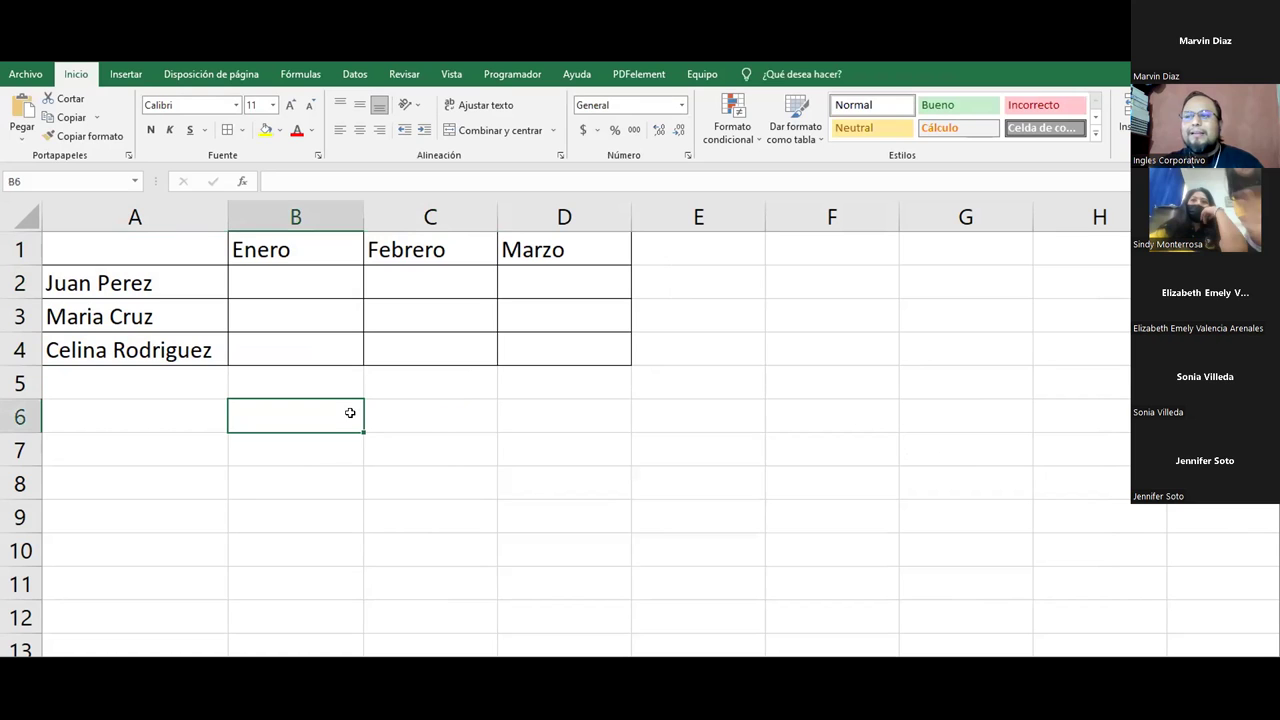
{"action": "mouse_move", "coordinate": [149, 248]}
{"action": "left_mouse_down"}
{"action": "mouse_move", "coordinate": [389, 262]}
{"action": "mouse_move", "coordinate": [518, 346]}
{"action": "left_mouse_up"}
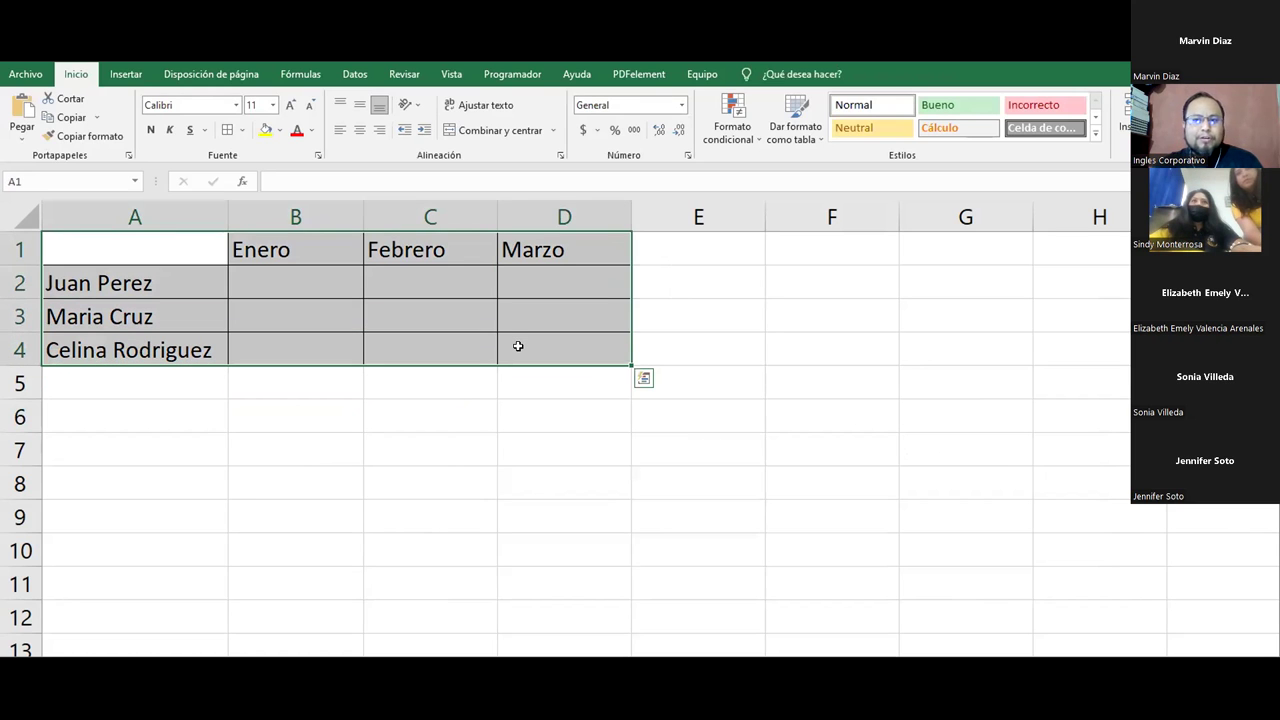
{"action": "left_click", "coordinate": [98, 120]}
{"action": "left_click", "coordinate": [139, 165]}
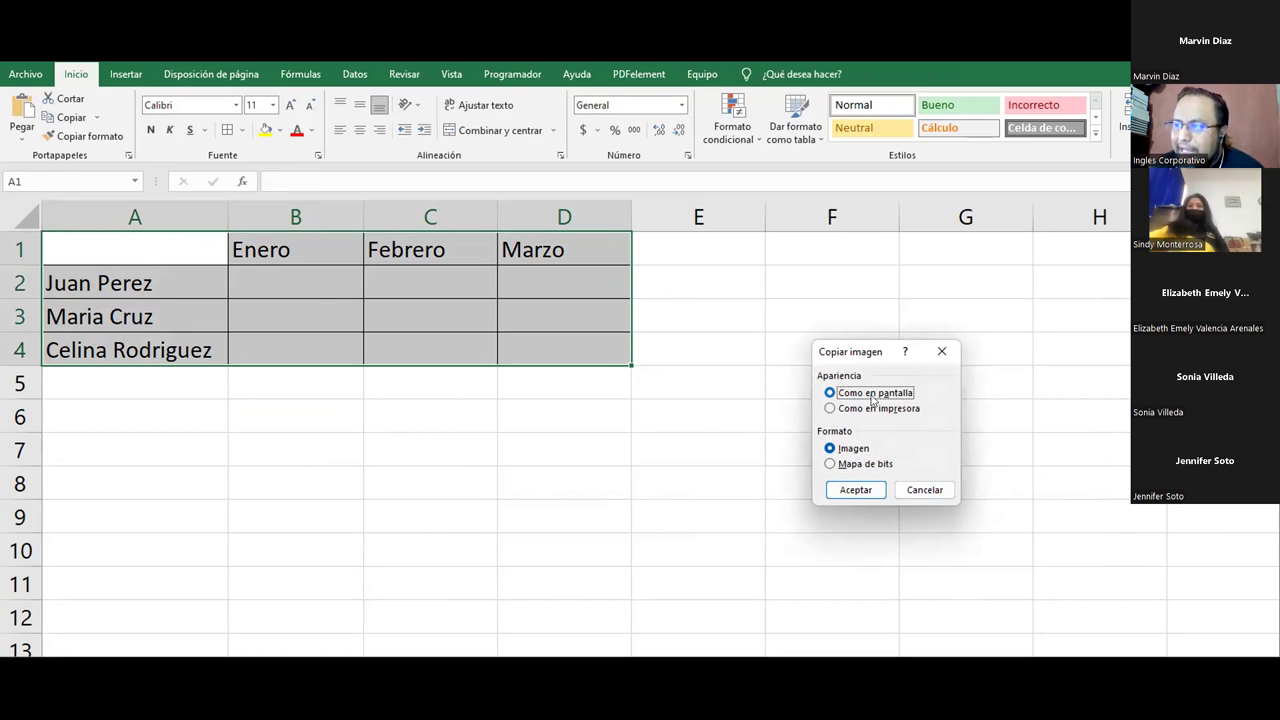
{"action": "left_click", "coordinate": [850, 490]}
Step: Paste the table picture at E6 and move it below the original table, around B7:F10
{"action": "key", "text": "ctrl+v"}
{"action": "left_click", "coordinate": [715, 418]}
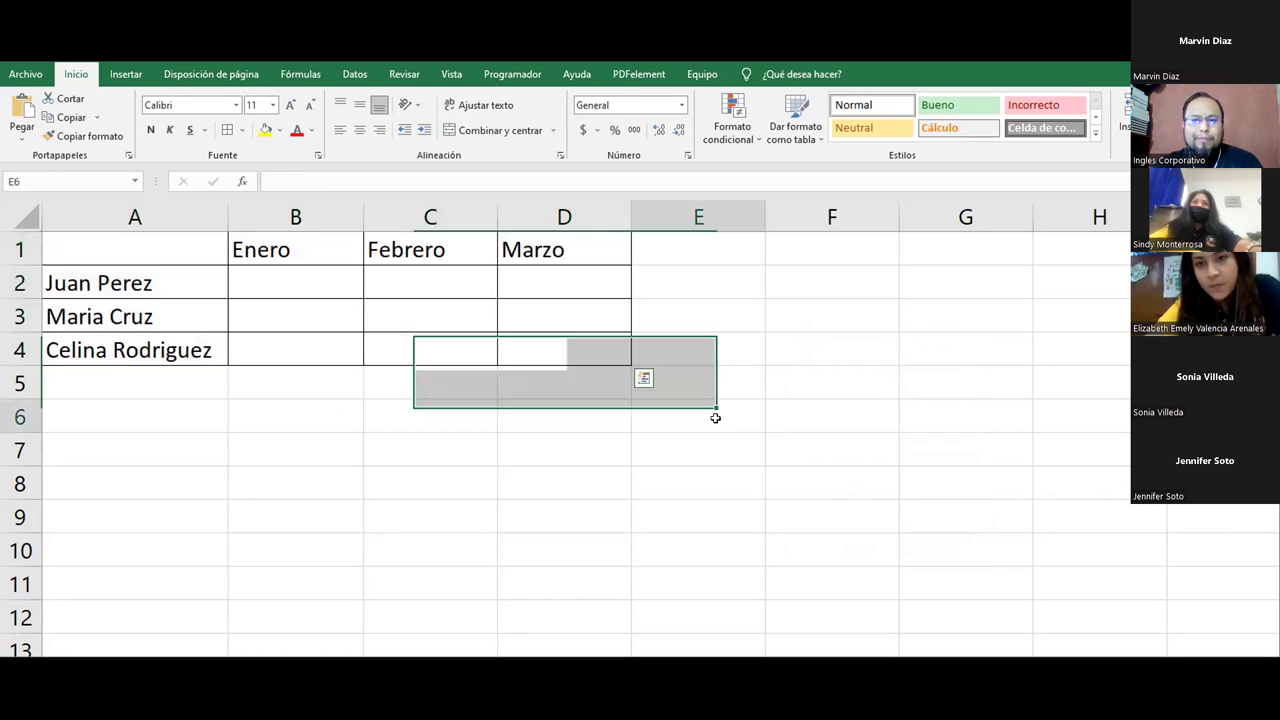
{"action": "right_click", "coordinate": [716, 418]}
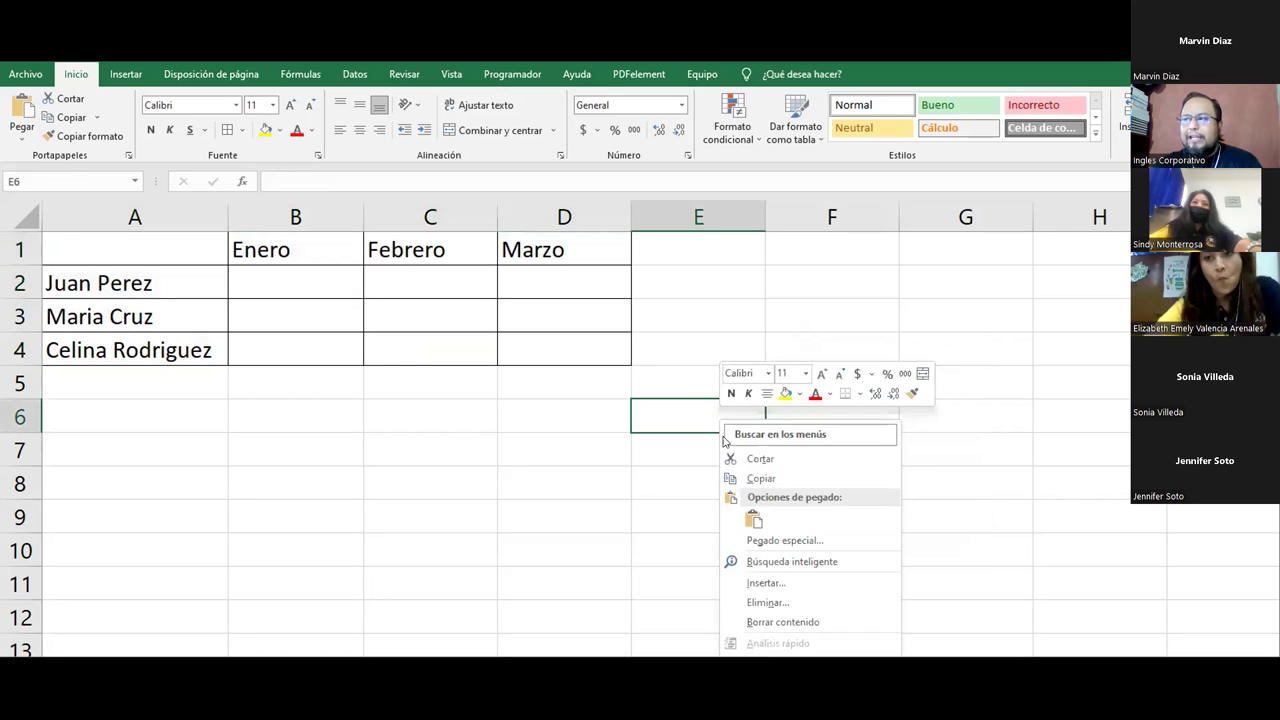
{"action": "left_click", "coordinate": [756, 518]}
{"action": "left_click_drag", "start_coordinate": [779, 468], "coordinate": [435, 570]}
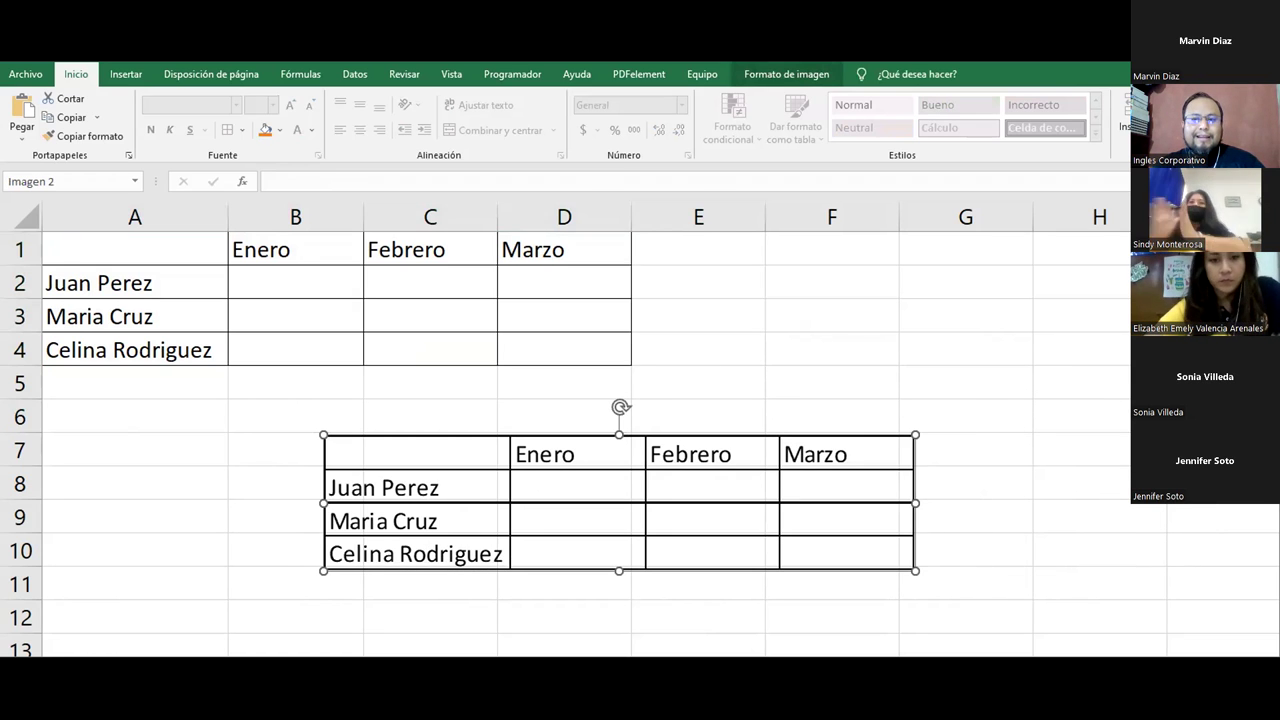
Step: Delete the pasted table picture and reselect the original A1:D4 table
{"action": "left_click_drag", "start_coordinate": [491, 503], "coordinate": [745, 463]}
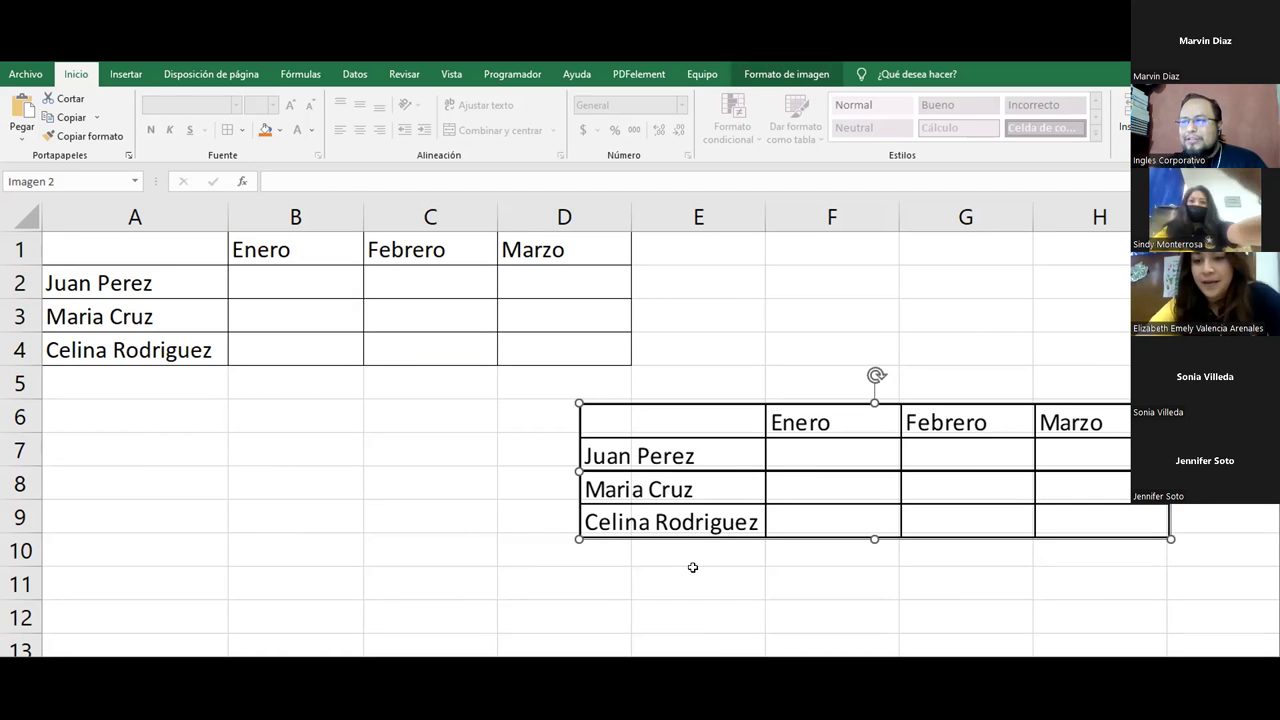
{"action": "key", "text": "Delete"}
{"action": "left_click_drag", "start_coordinate": [154, 240], "coordinate": [565, 358]}
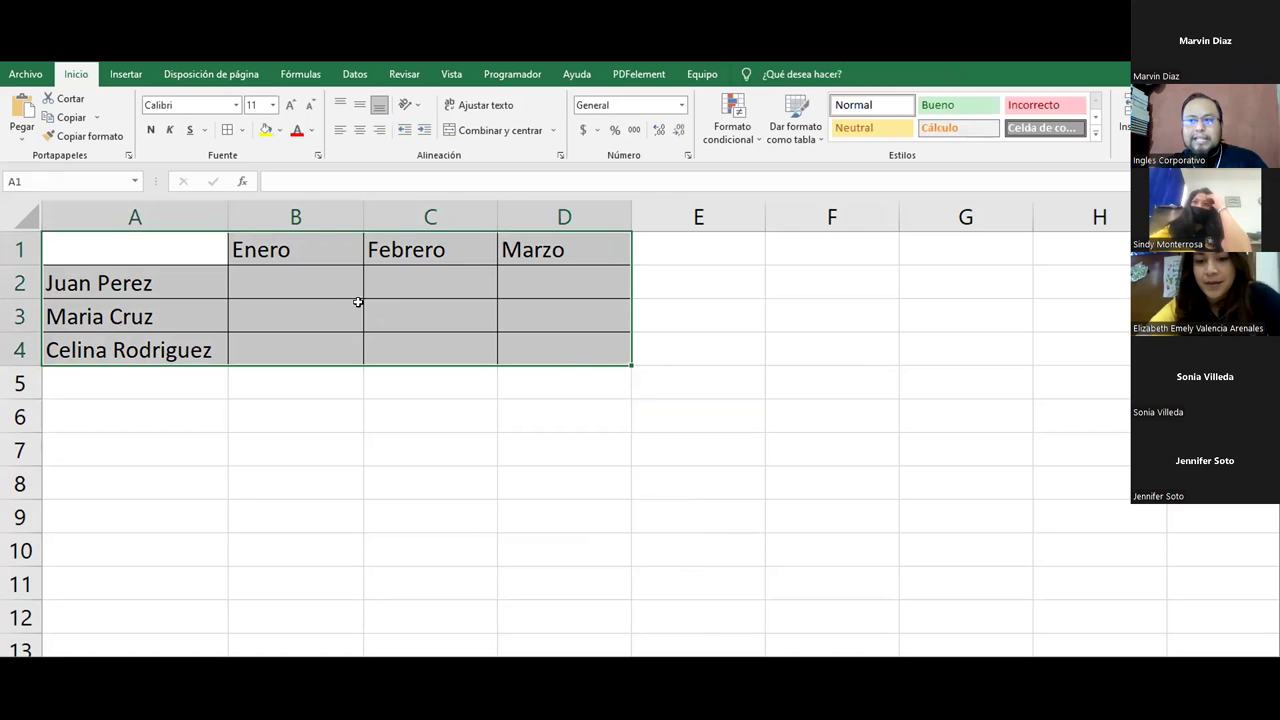
{"action": "left_click", "coordinate": [97, 118]}
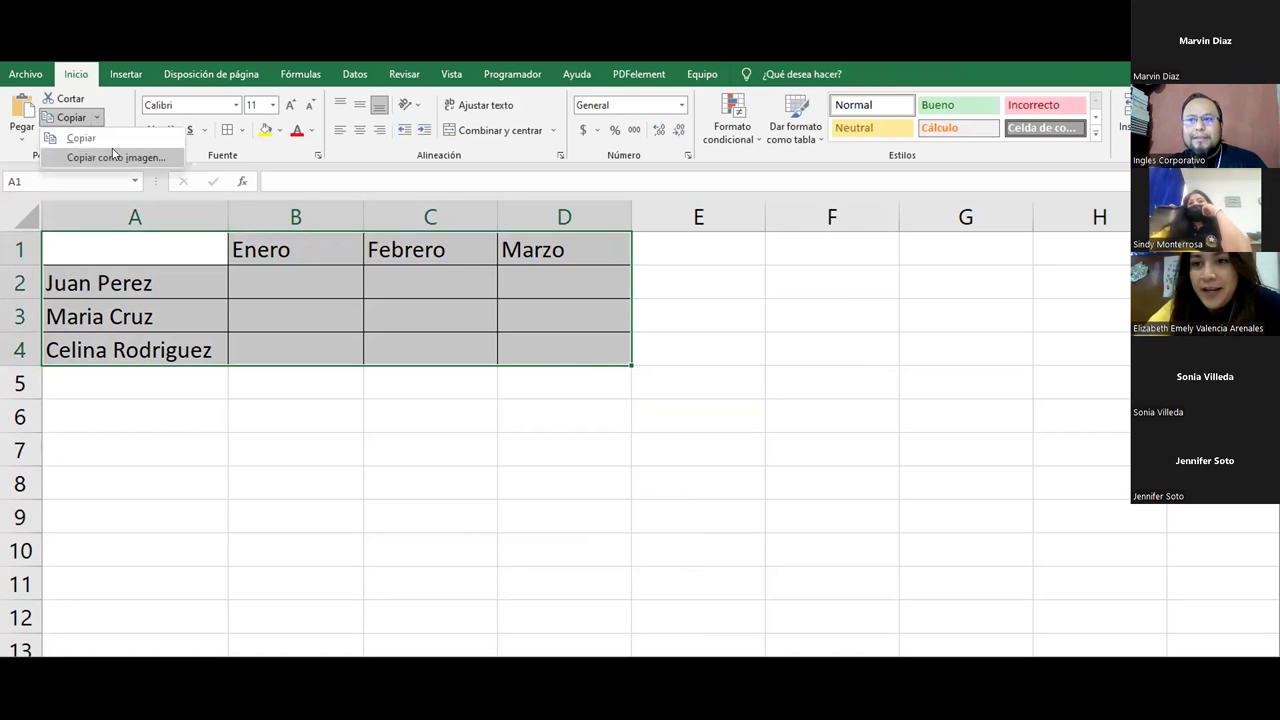
{"action": "left_click", "coordinate": [263, 343]}
{"action": "left_click", "coordinate": [266, 343]}
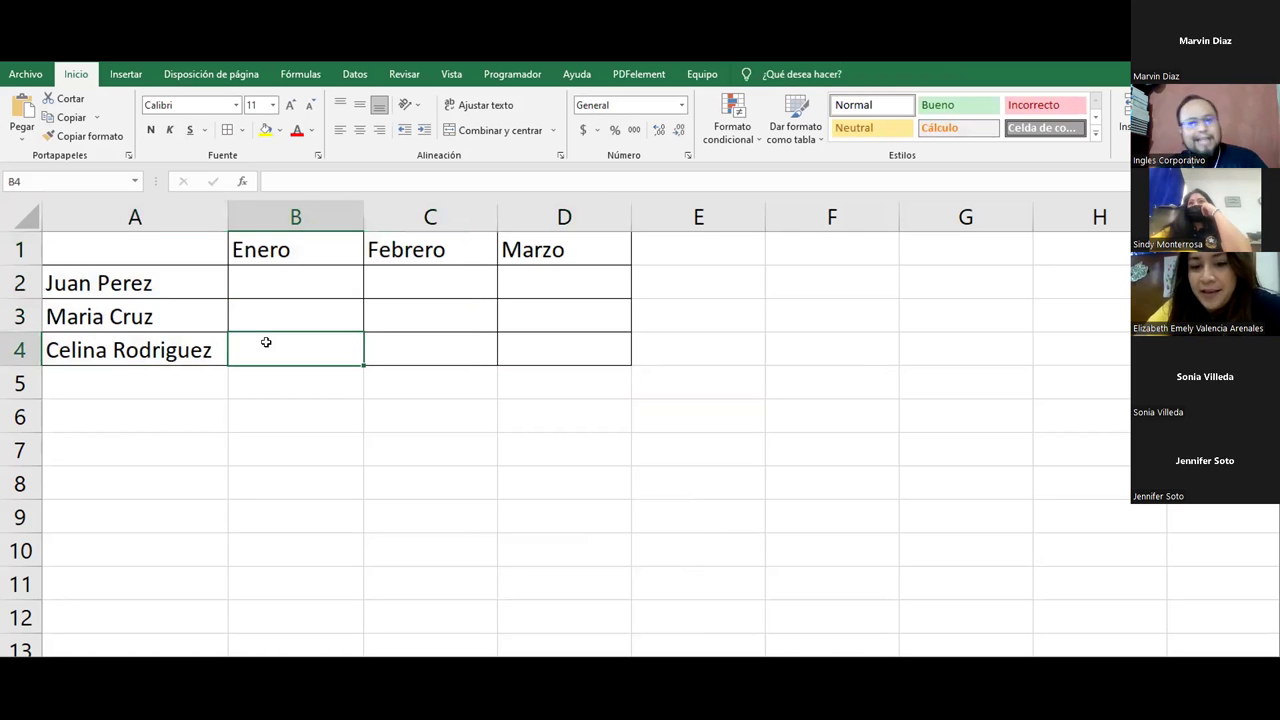
{"action": "left_click_drag", "start_coordinate": [154, 248], "coordinate": [557, 357]}
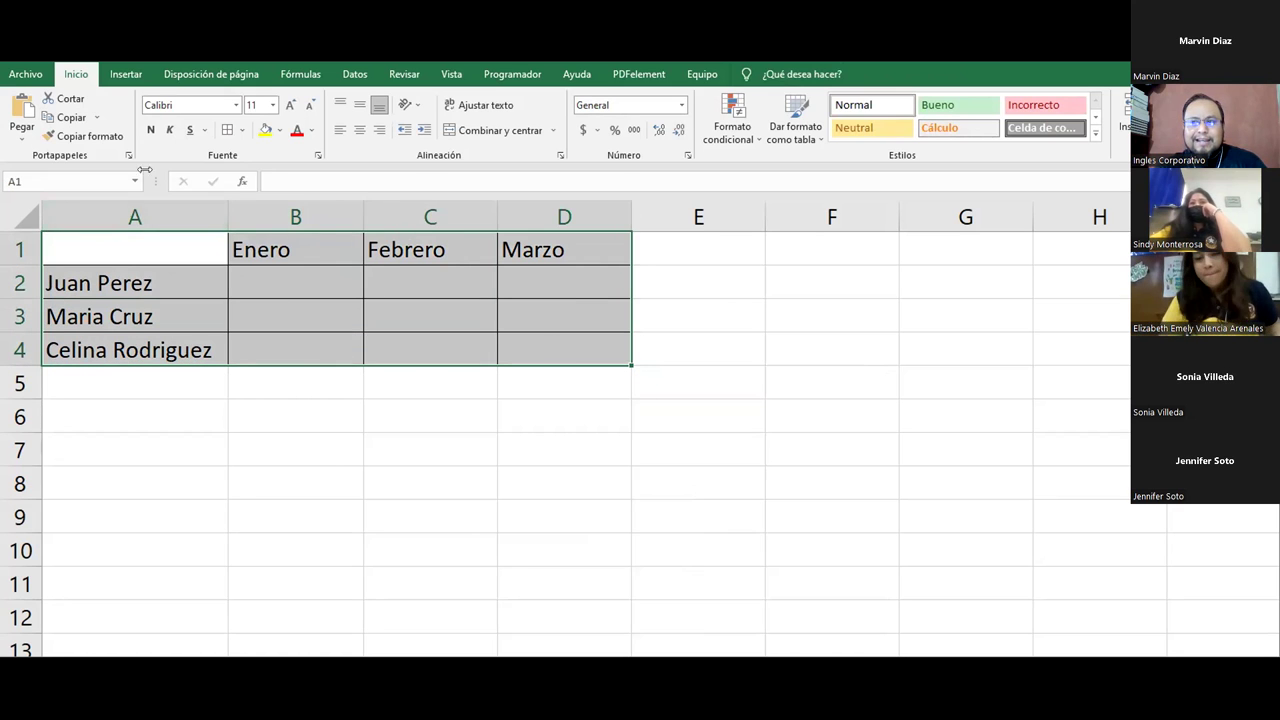
{"action": "left_click", "coordinate": [97, 117]}
{"action": "left_click", "coordinate": [370, 302]}
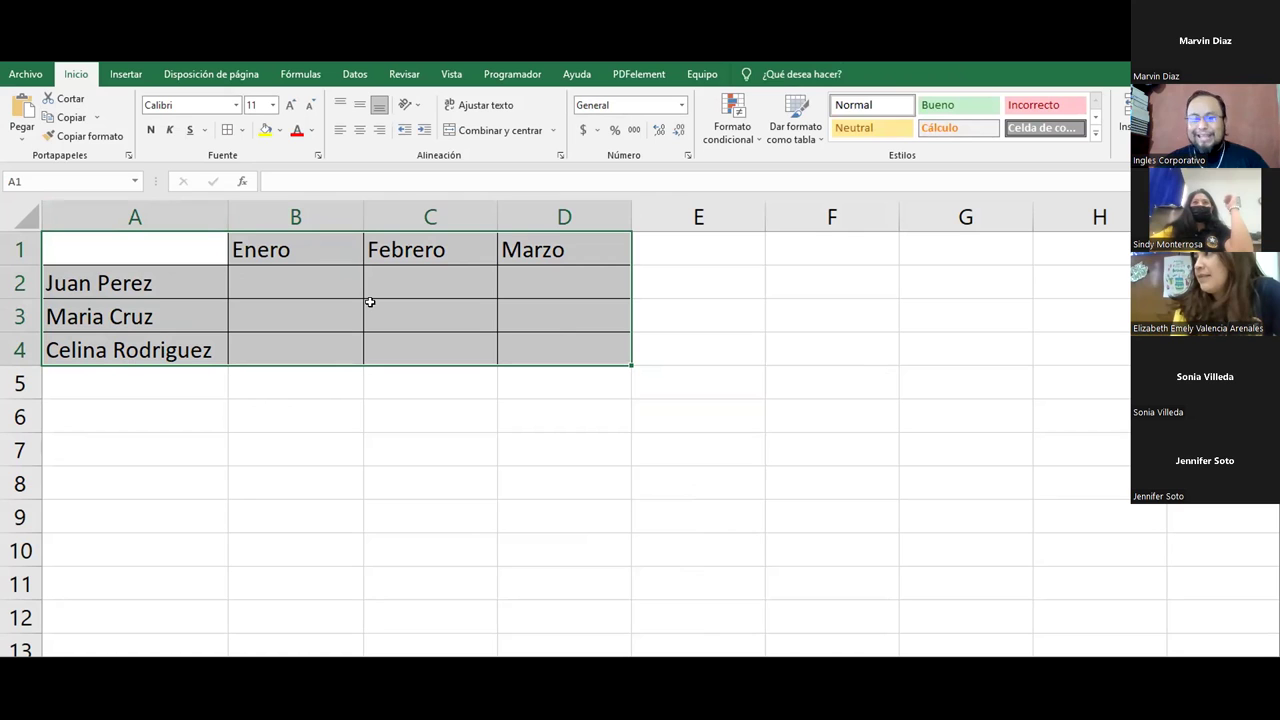
{"action": "left_click", "coordinate": [318, 352]}
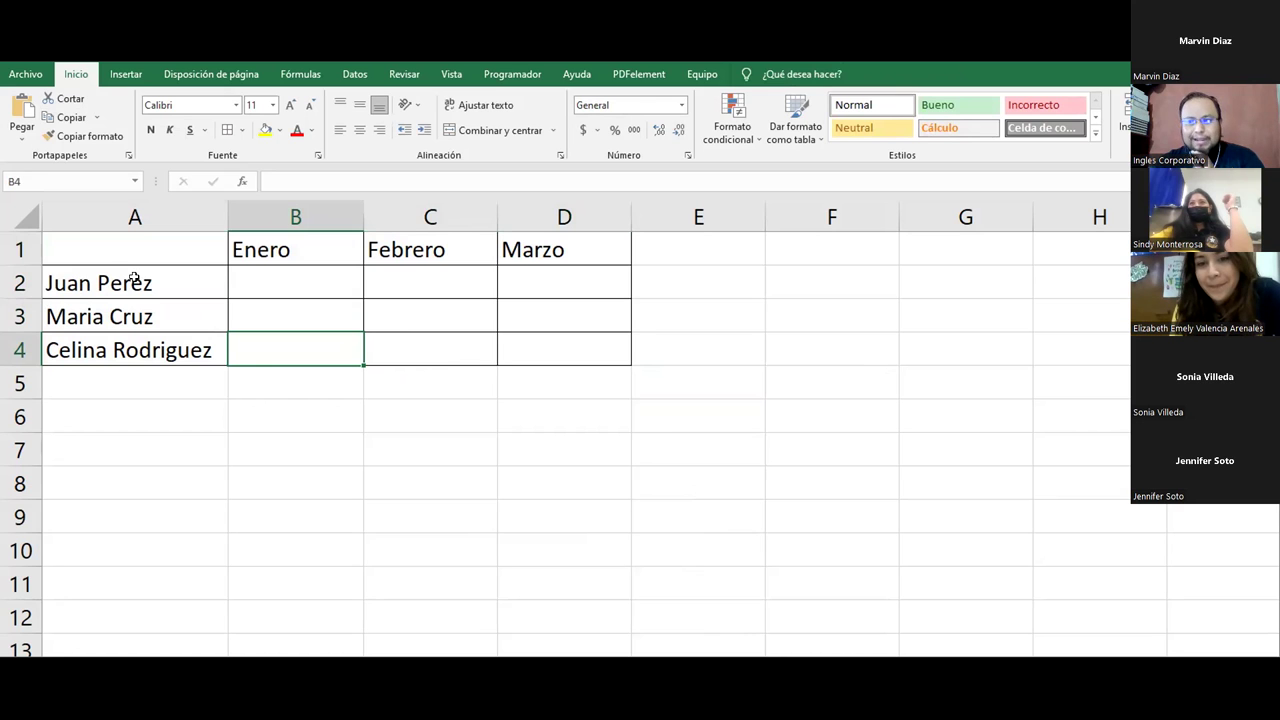
Step: Delete all columns from the whole sheet, leaving it blank, and select cell A1
{"action": "left_click_drag", "start_coordinate": [208, 251], "coordinate": [564, 358]}
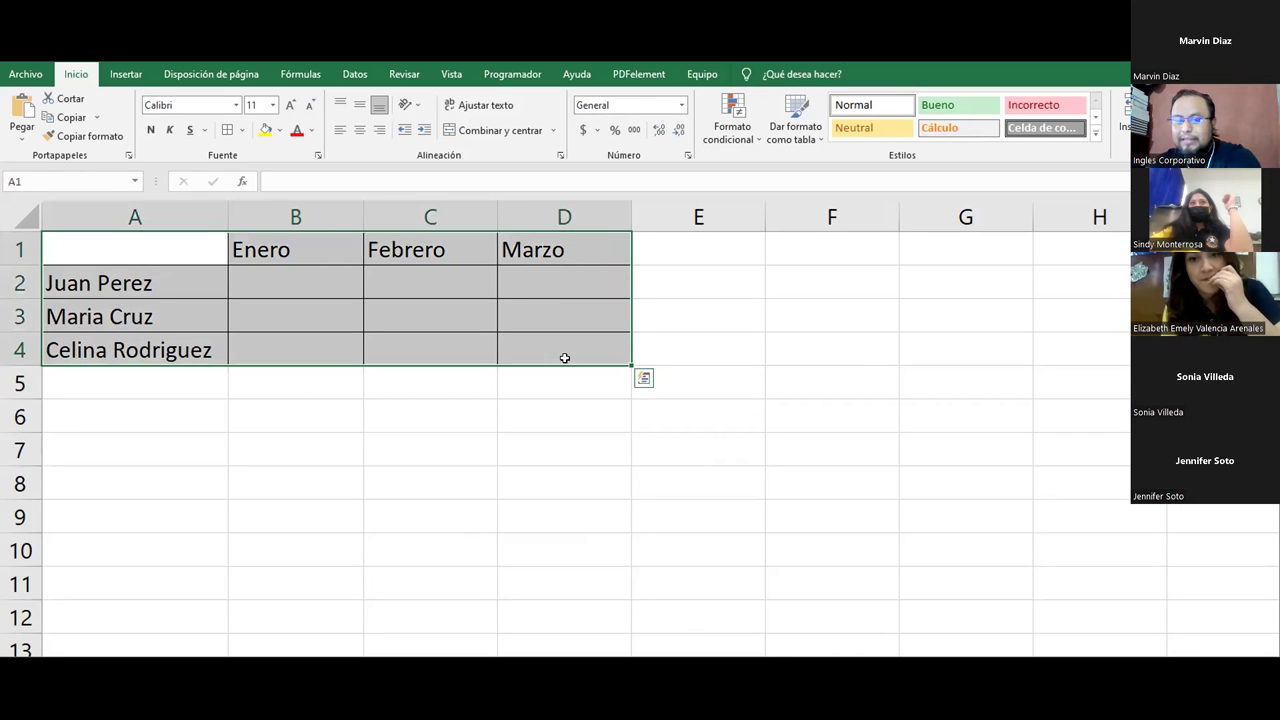
{"action": "right_click", "coordinate": [28, 222]}
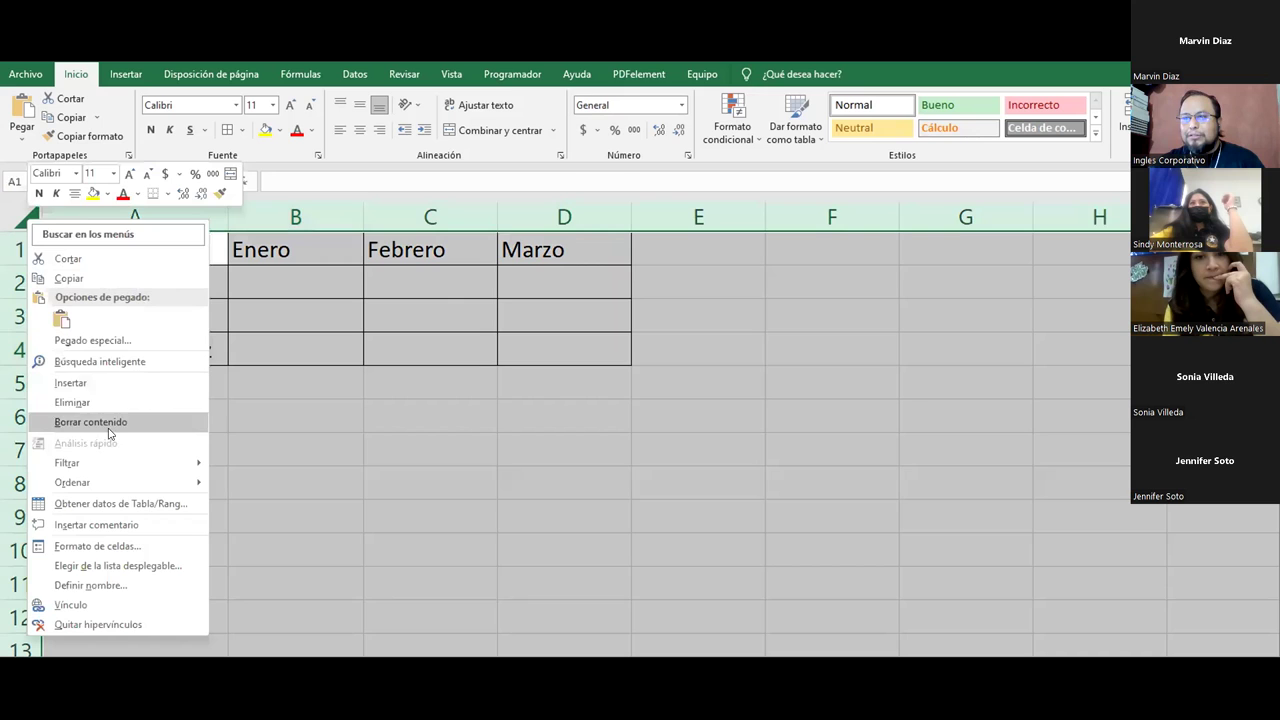
{"action": "left_click", "coordinate": [72, 400]}
{"action": "left_click", "coordinate": [236, 338]}
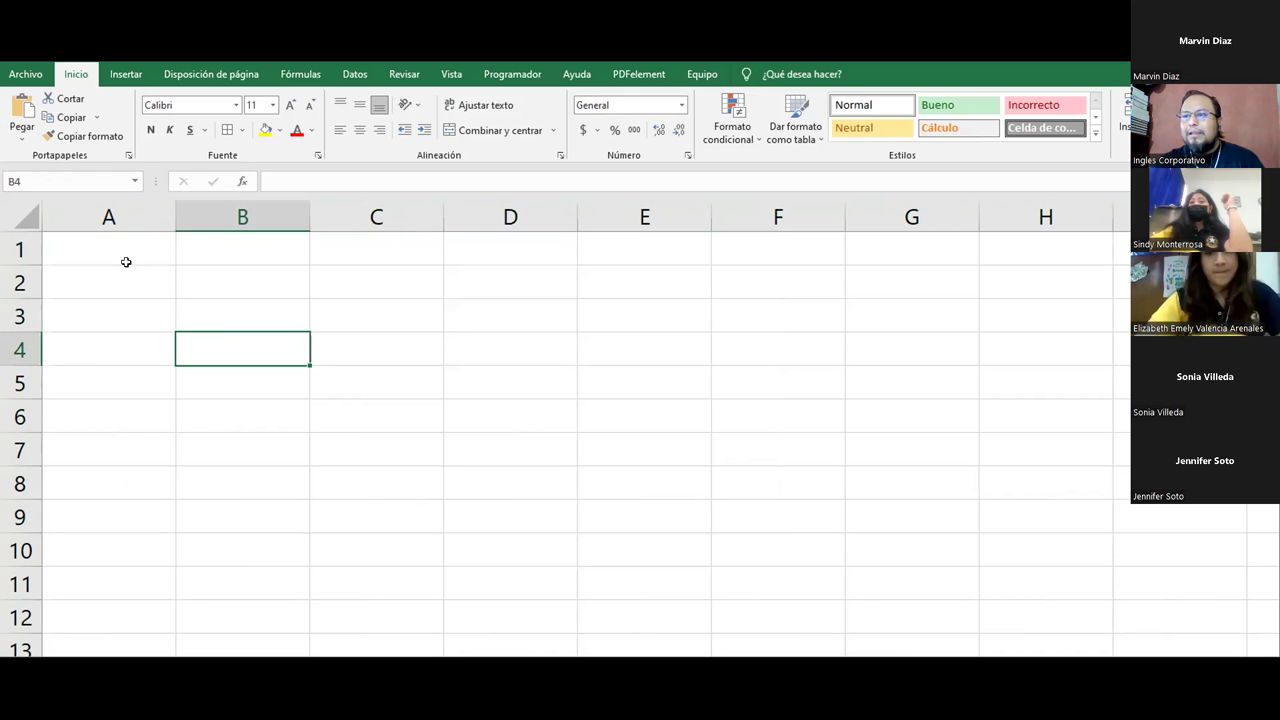
{"action": "left_click", "coordinate": [126, 262]}
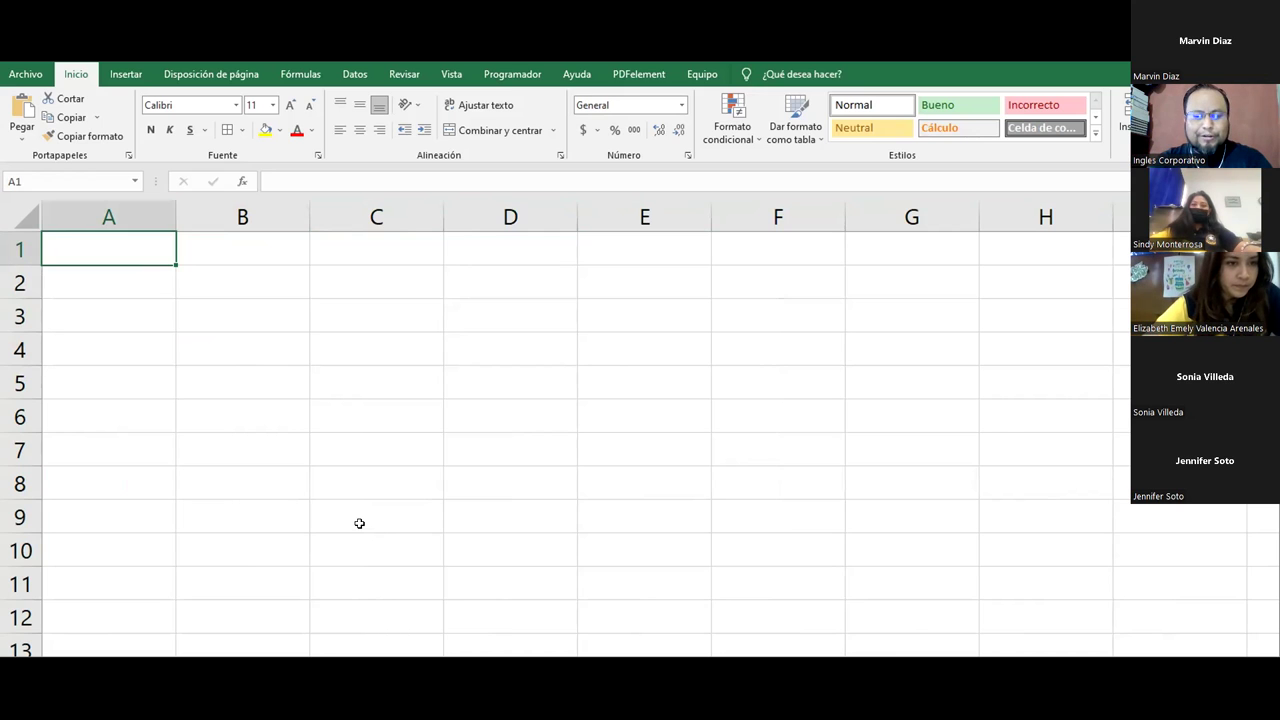
Step: Enter 3400, 4800, 5680, 3128, 8600 and 4599 down cells A1:A6
{"action": "type", "text": "3400"}
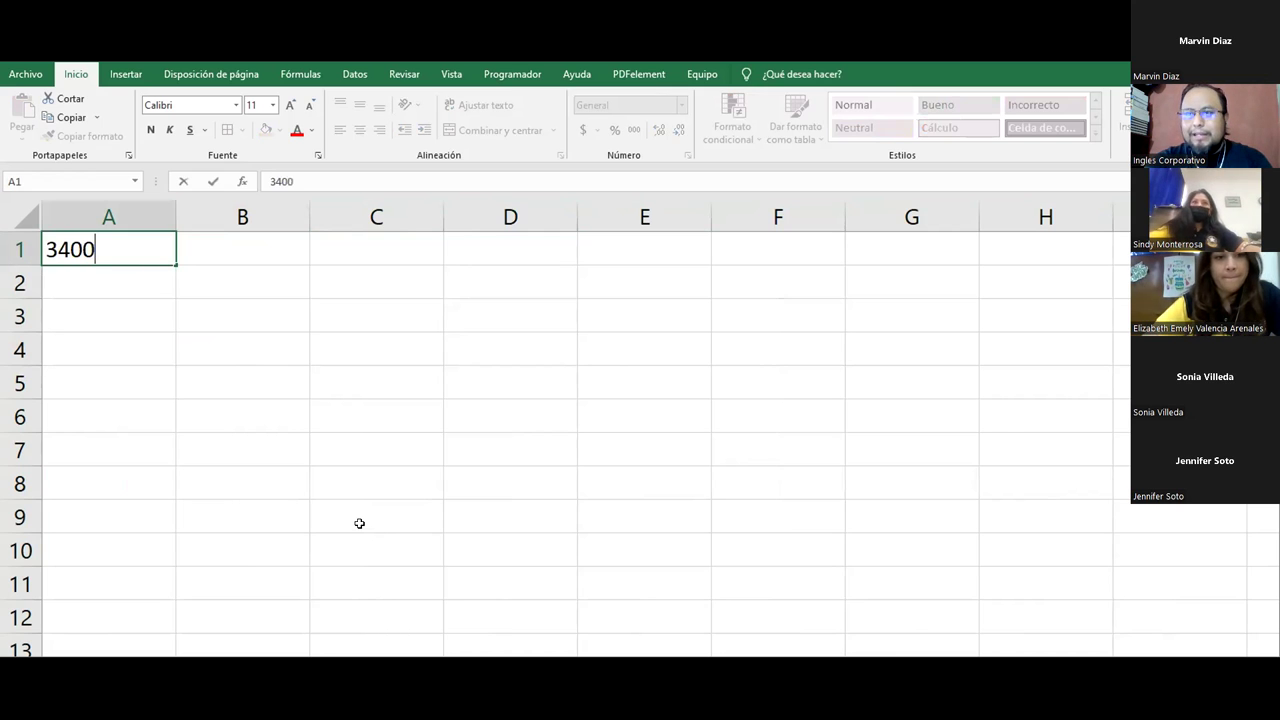
{"action": "key", "text": "Return"}
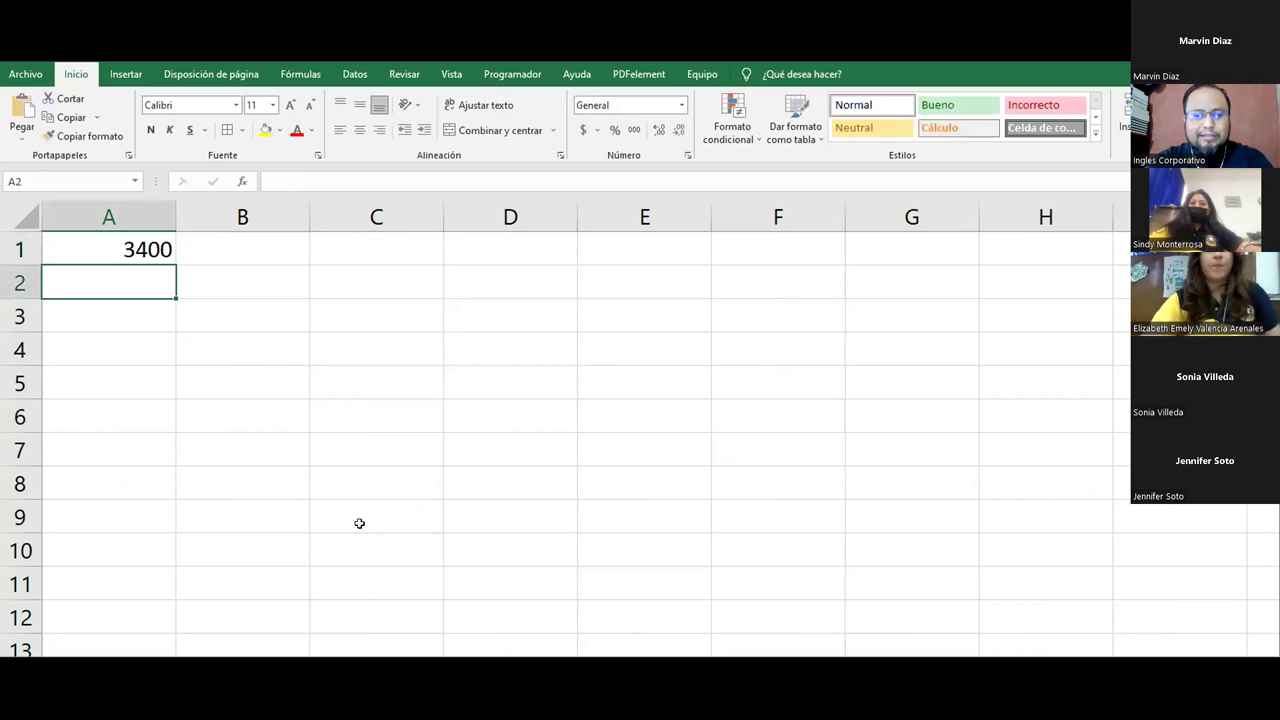
{"action": "type", "text": "4800"}
{"action": "key", "text": "Return"}
{"action": "type", "text": "56"}
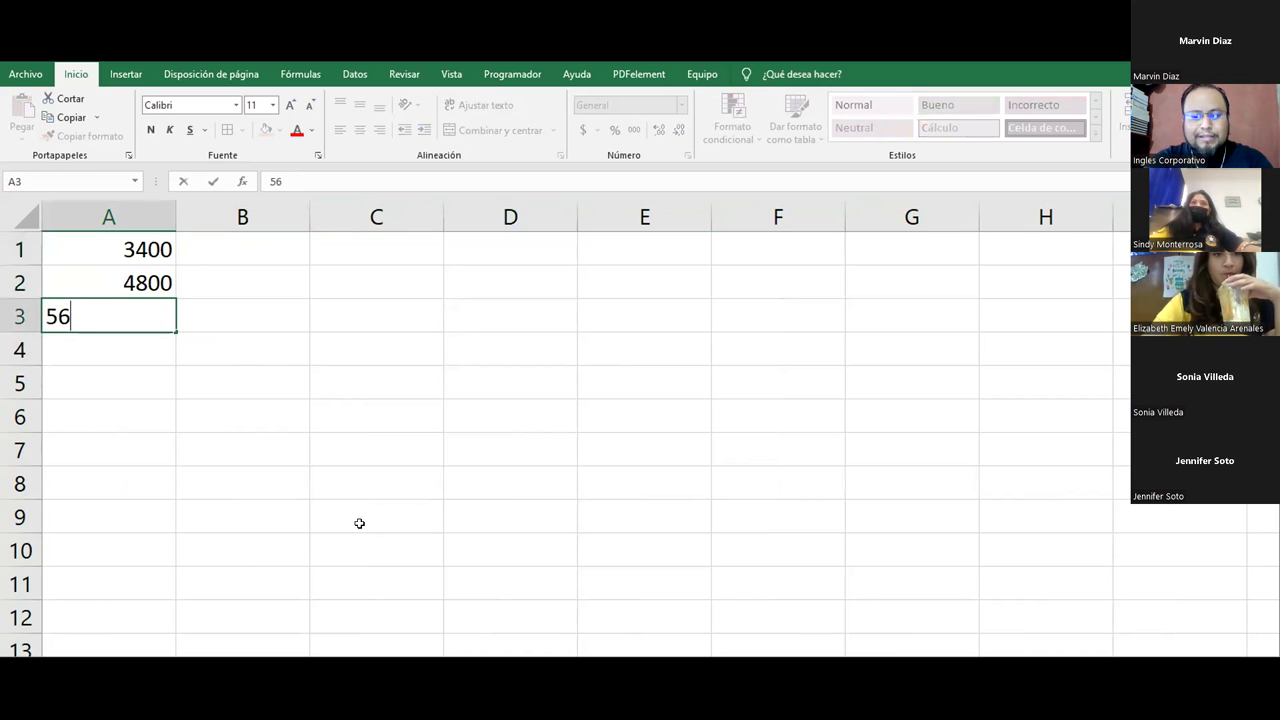
{"action": "type", "text": "80"}
{"action": "key", "text": "Return"}
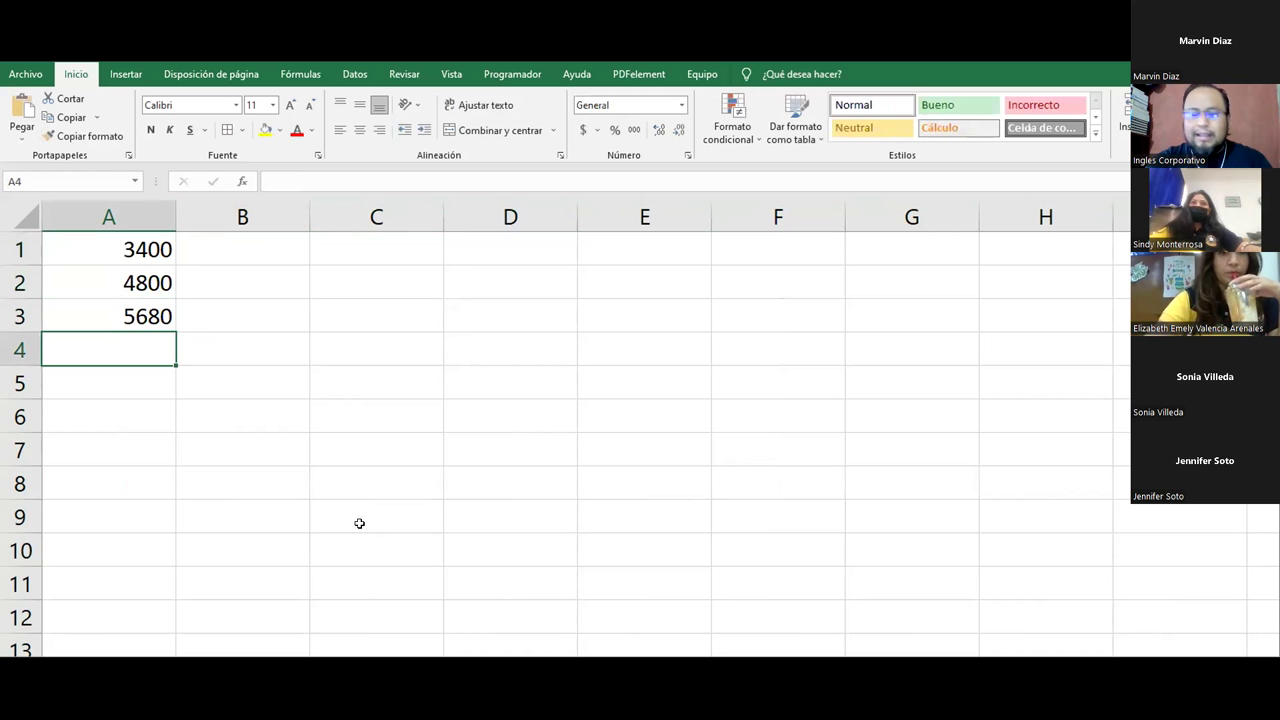
{"action": "type", "text": "31"}
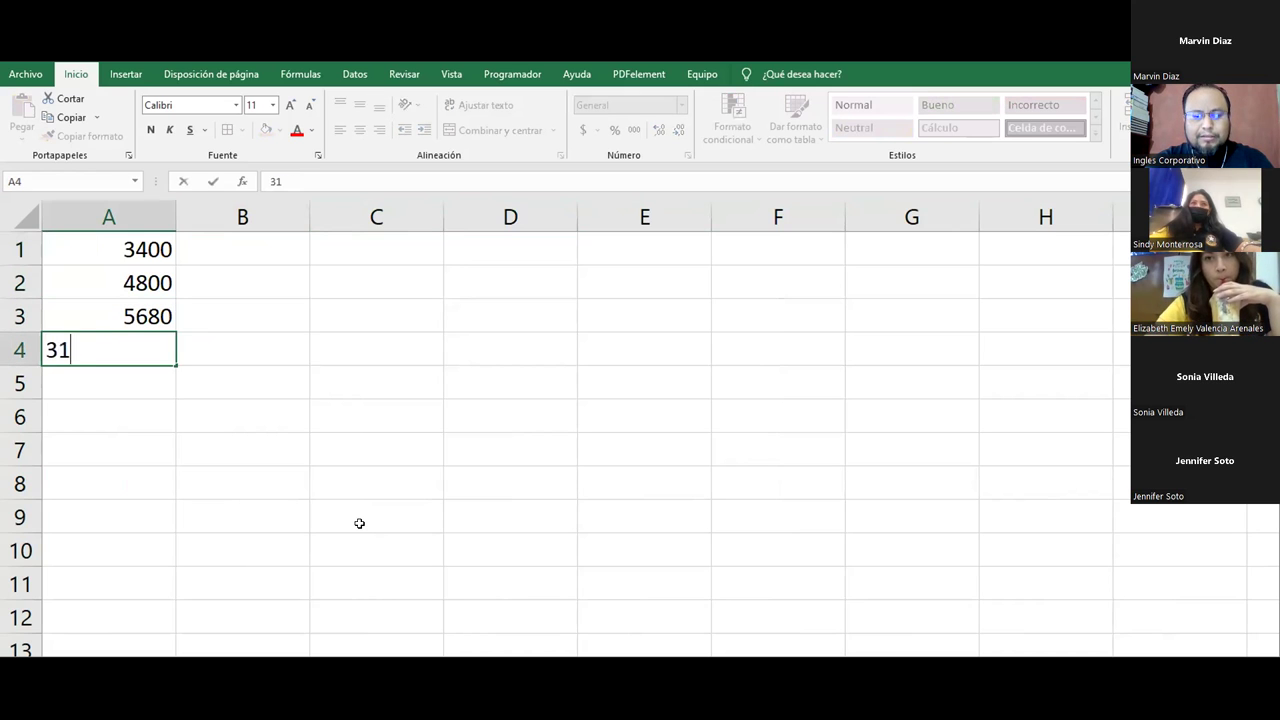
{"action": "type", "text": "28"}
{"action": "key", "text": "Return"}
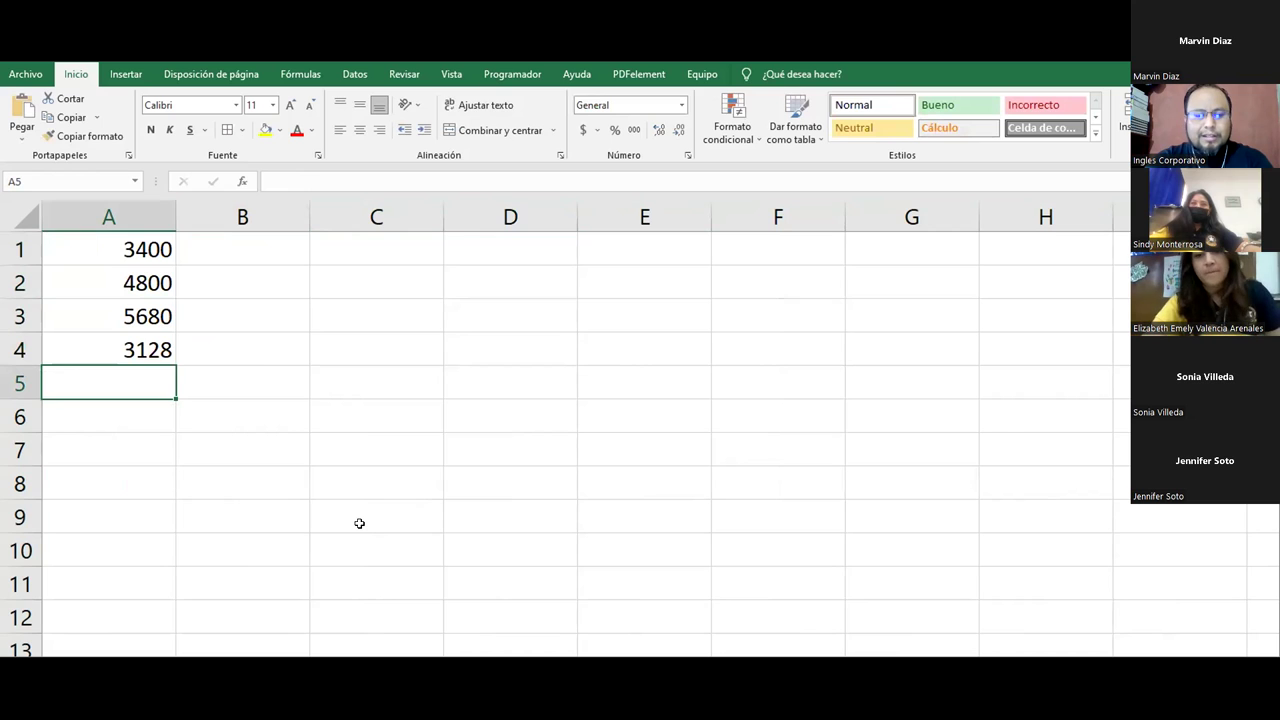
{"action": "type", "text": "8600"}
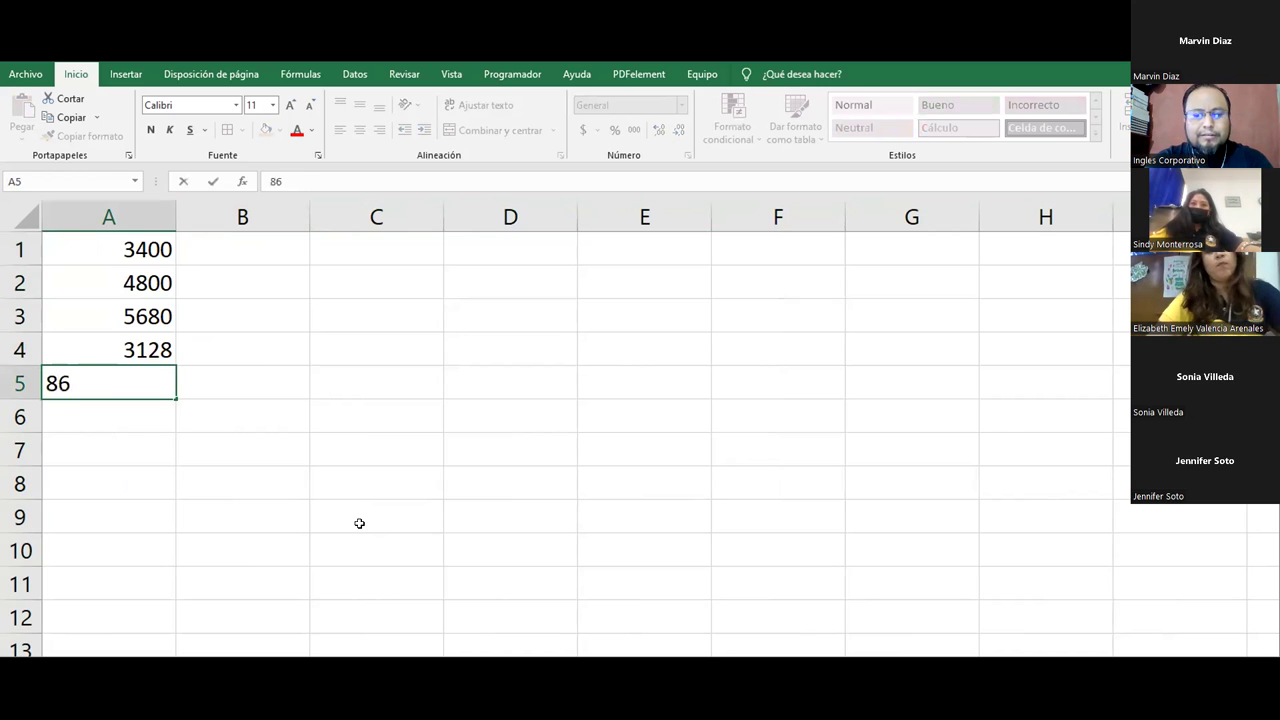
{"action": "key", "text": "Return"}
{"action": "type", "text": "4599"}
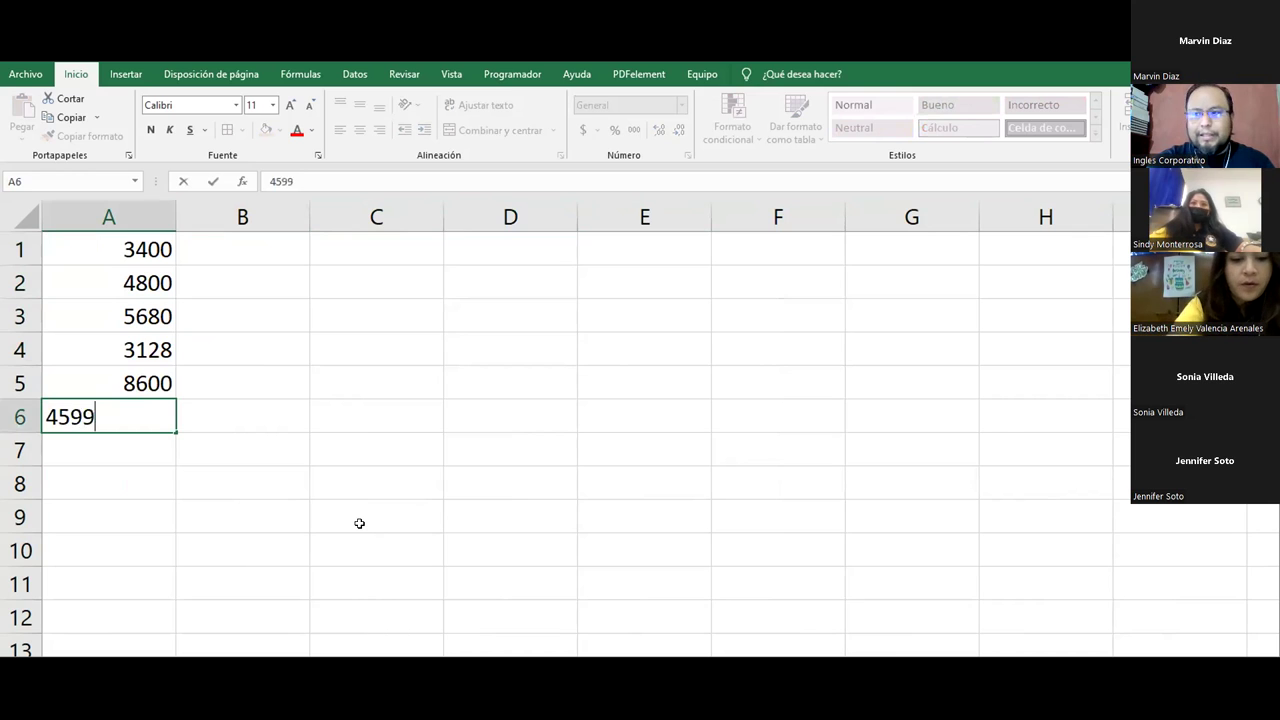
{"action": "key", "text": "Return"}
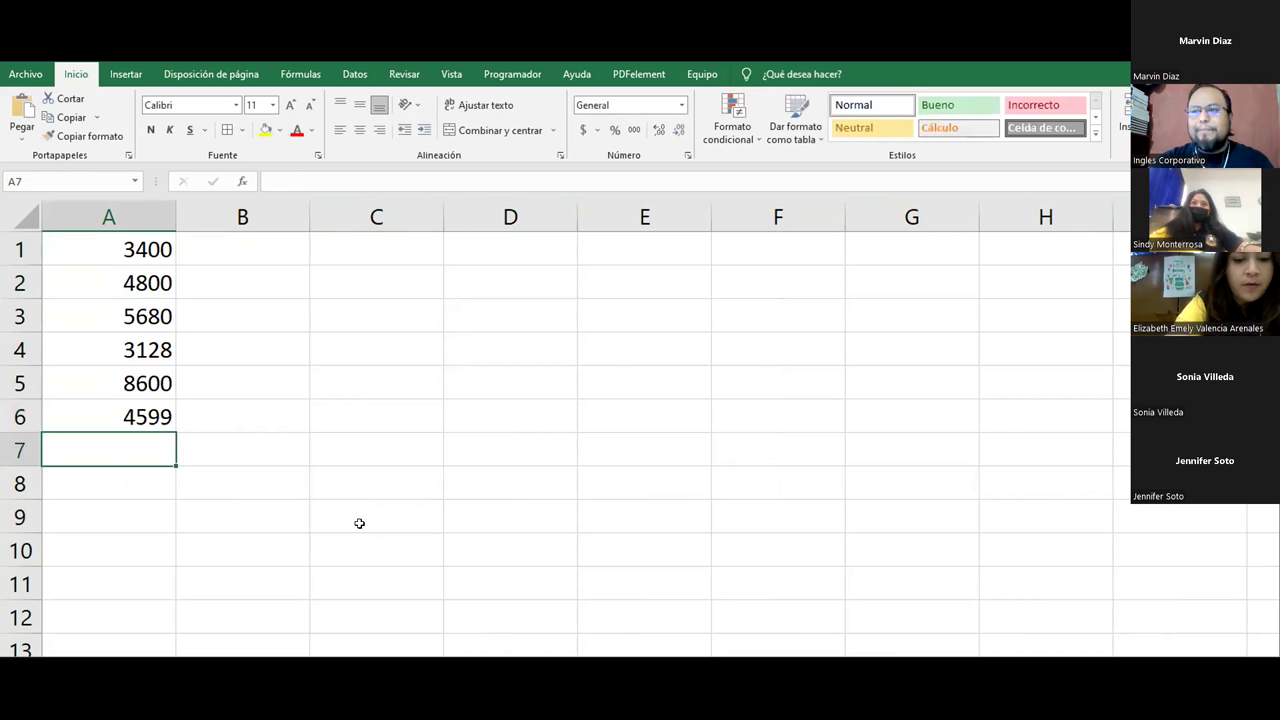
Step: Give A1:A6 borders and bold 12-pt Arial Narrow text
{"action": "left_click_drag", "start_coordinate": [86, 240], "coordinate": [97, 418]}
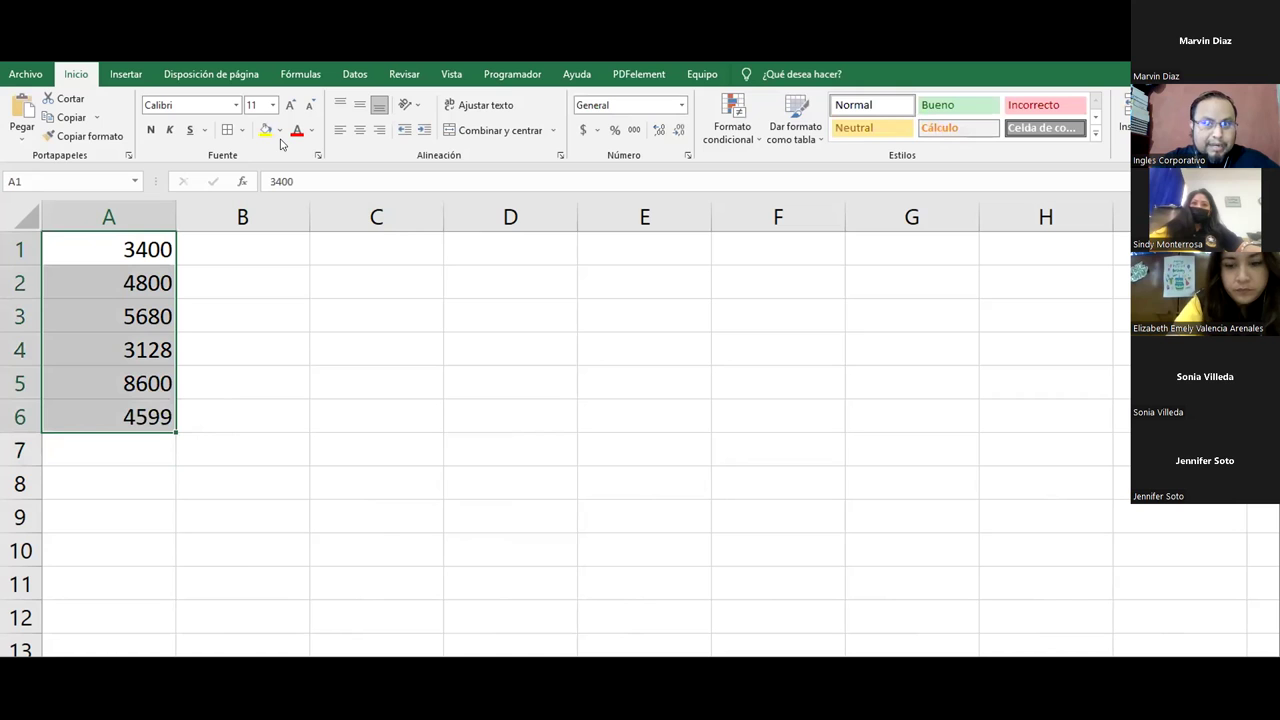
{"action": "left_click", "coordinate": [228, 131]}
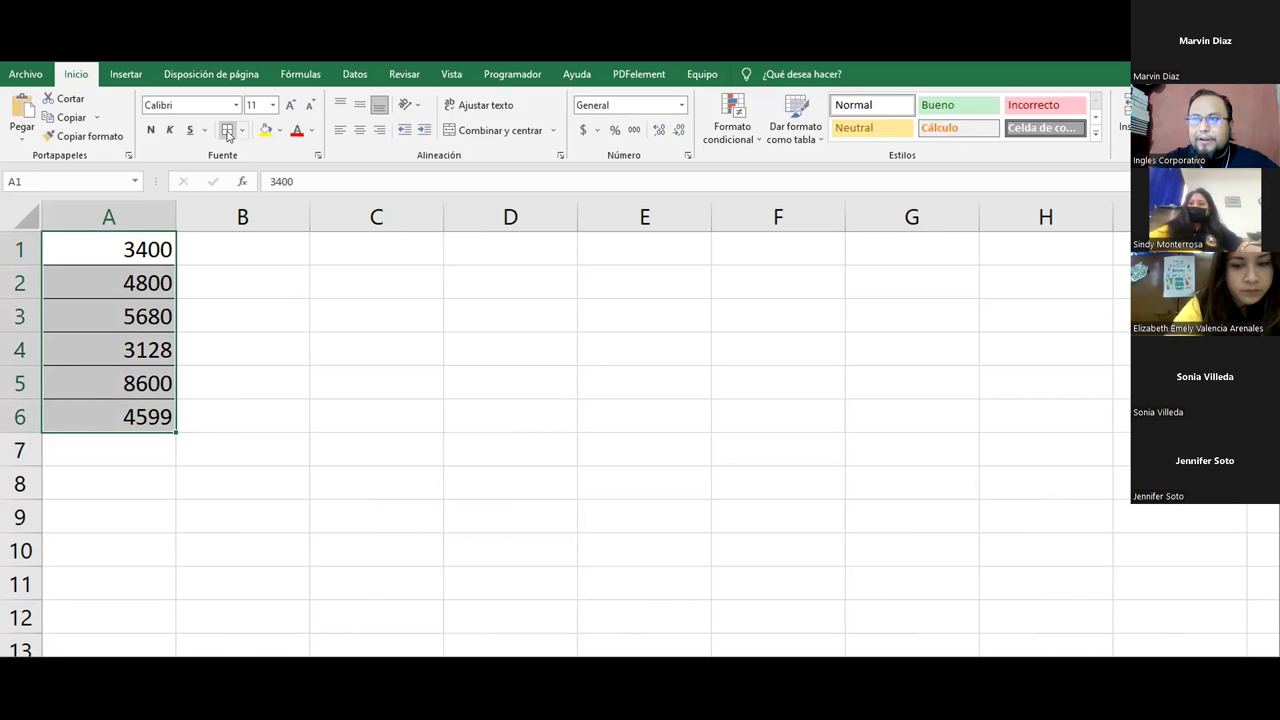
{"action": "left_click", "coordinate": [290, 105]}
{"action": "left_click", "coordinate": [150, 131]}
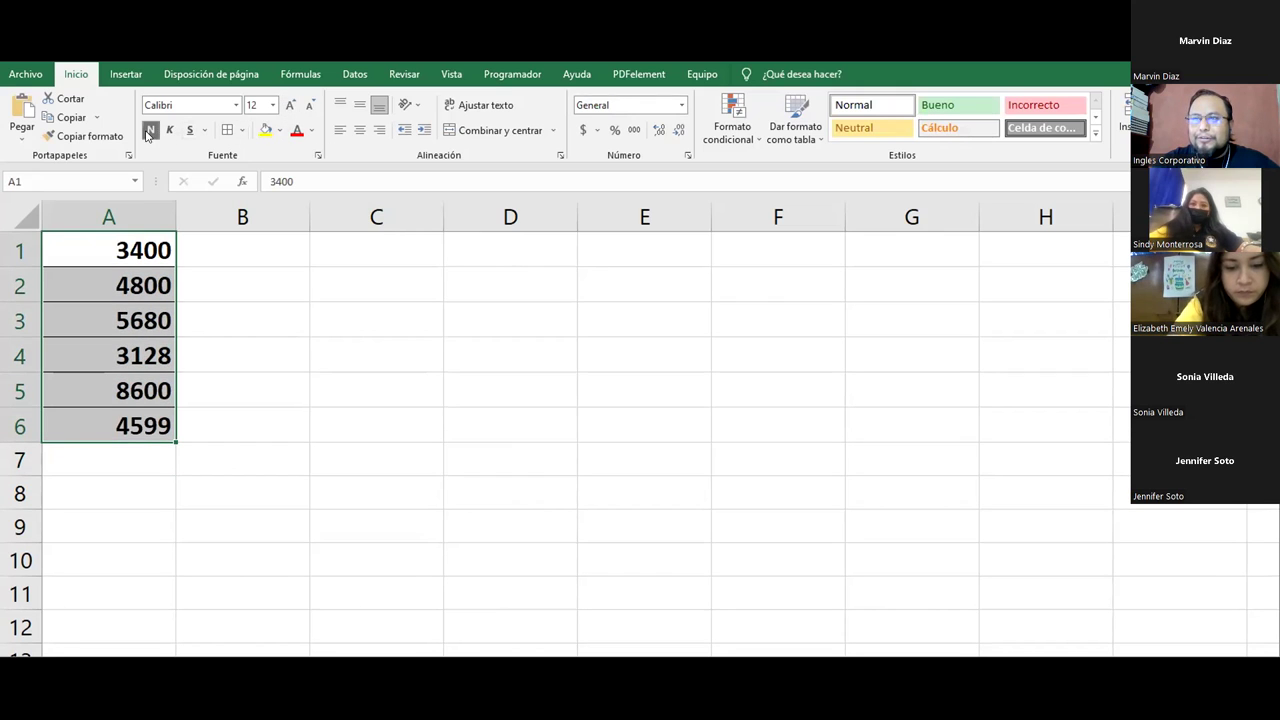
{"action": "left_click", "coordinate": [236, 105]}
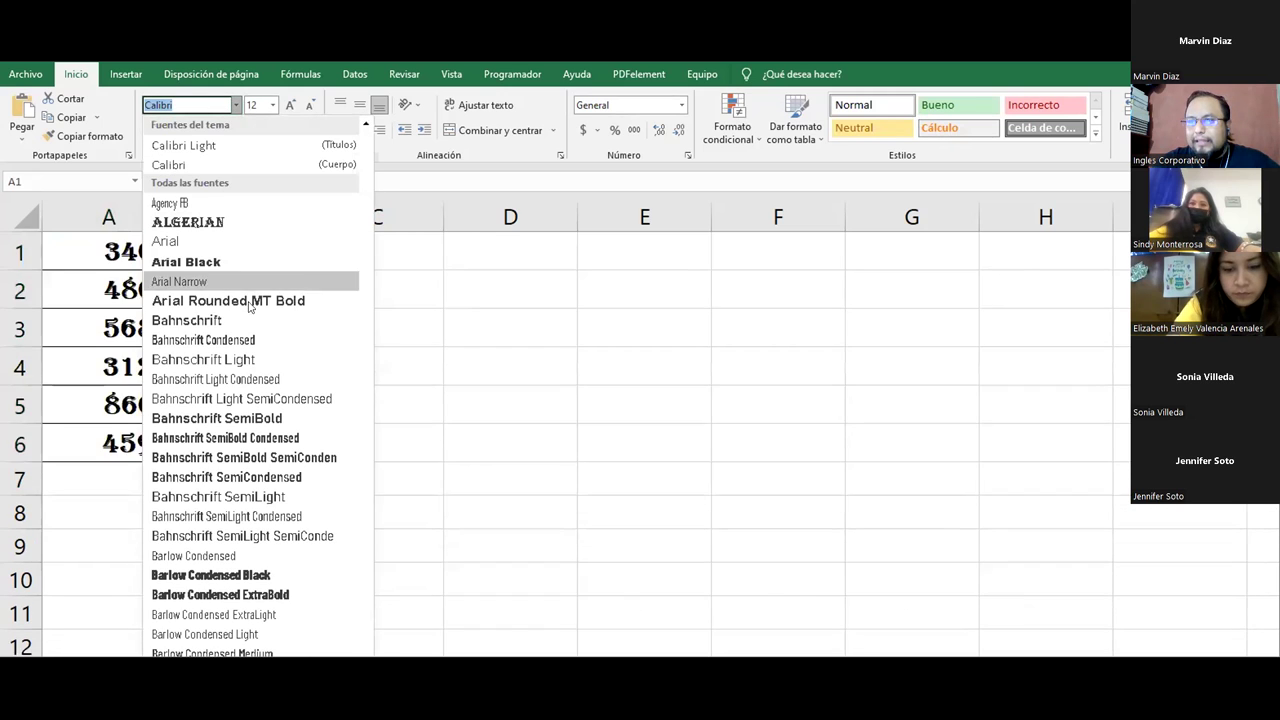
{"action": "left_click", "coordinate": [218, 282]}
Step: Apply Contabilidad format, right alignment, orange fill and blue text to the amounts
{"action": "left_click", "coordinate": [582, 133]}
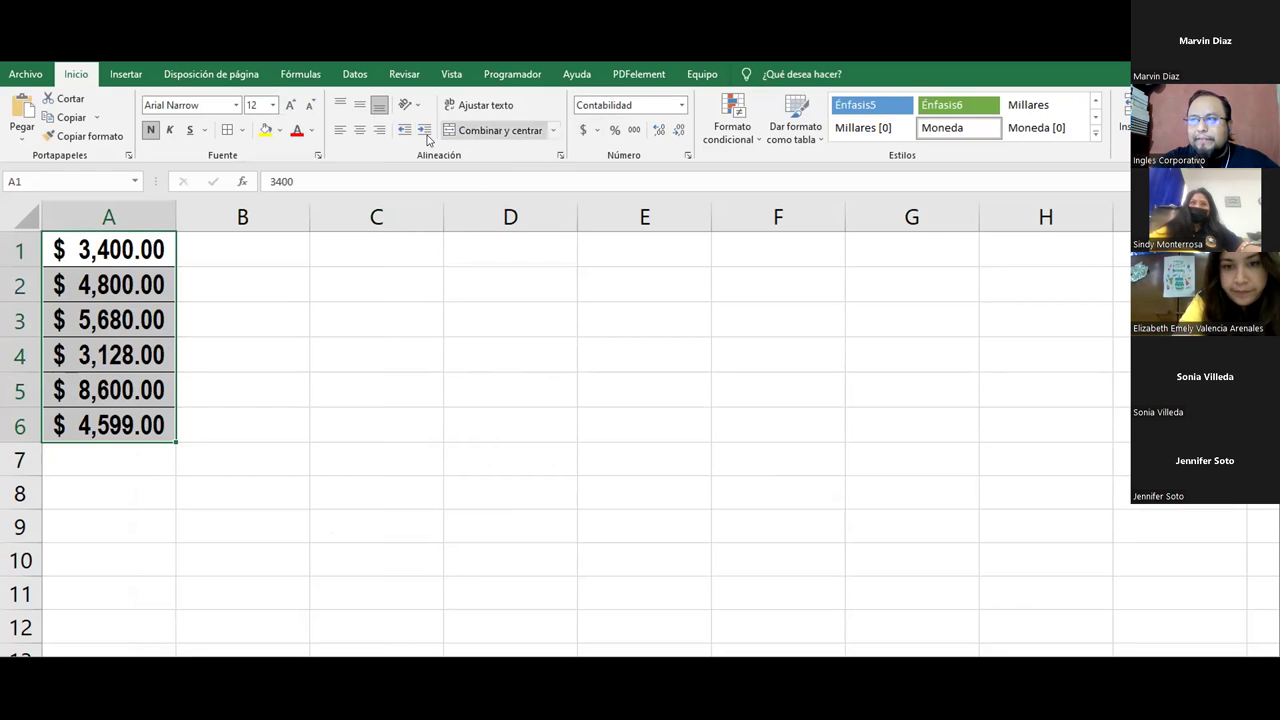
{"action": "left_click", "coordinate": [379, 130]}
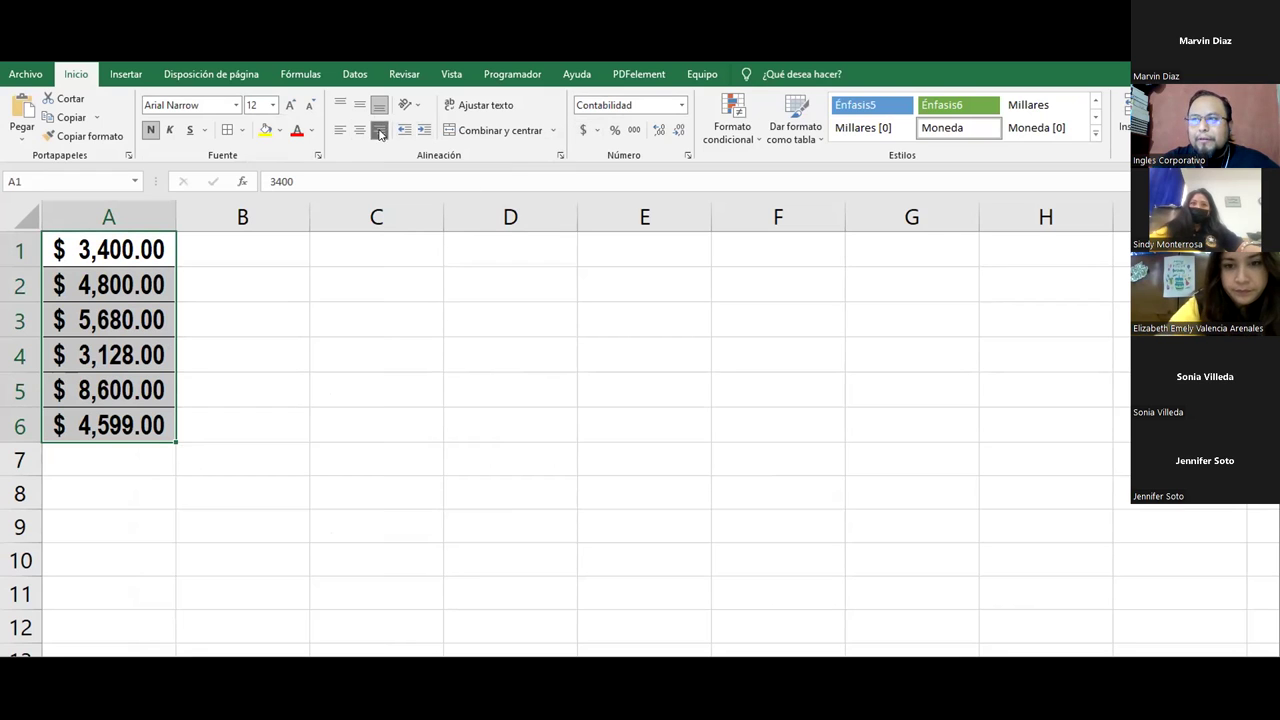
{"action": "left_click", "coordinate": [265, 130]}
{"action": "left_click", "coordinate": [280, 131]}
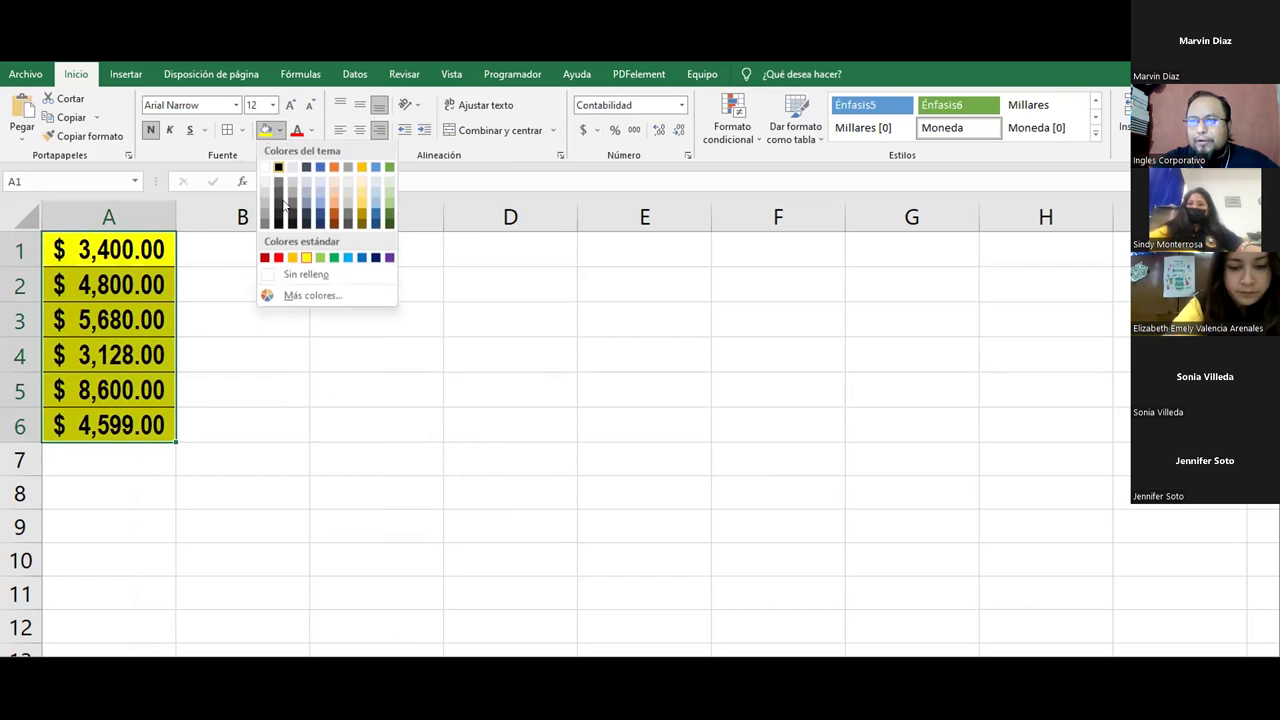
{"action": "left_click", "coordinate": [293, 254]}
{"action": "left_click", "coordinate": [311, 131]}
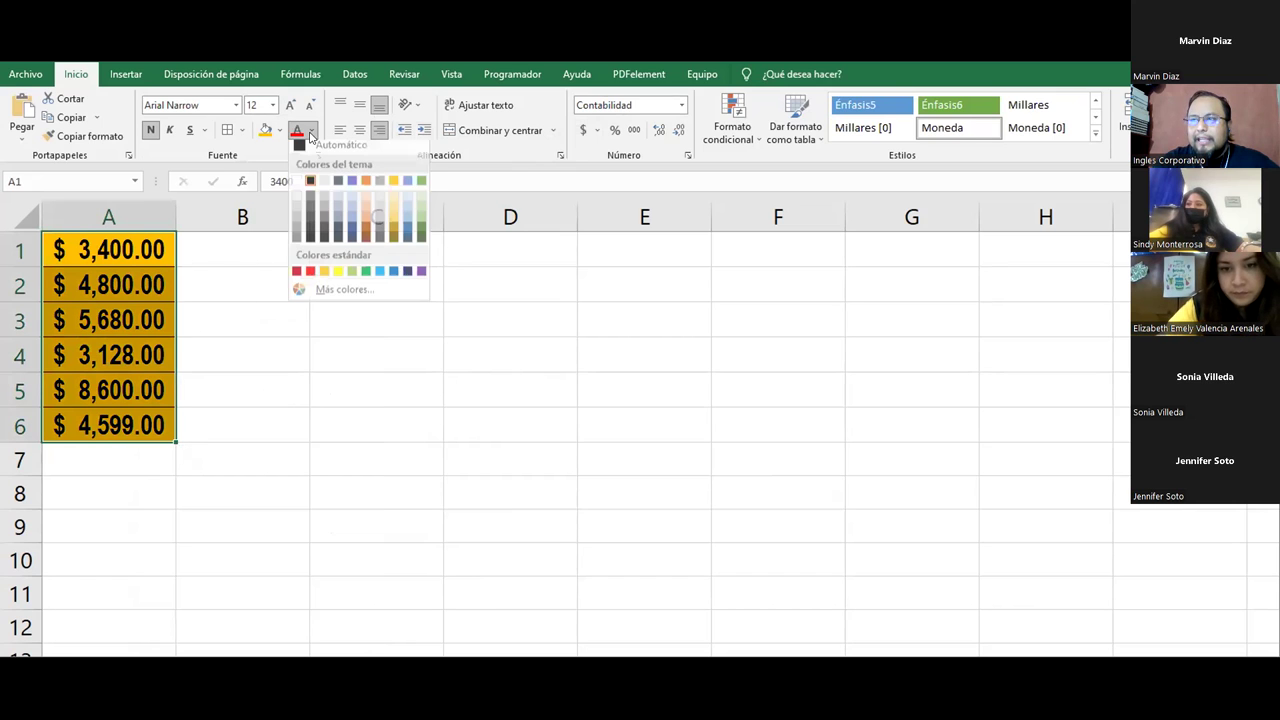
{"action": "left_click", "coordinate": [389, 278]}
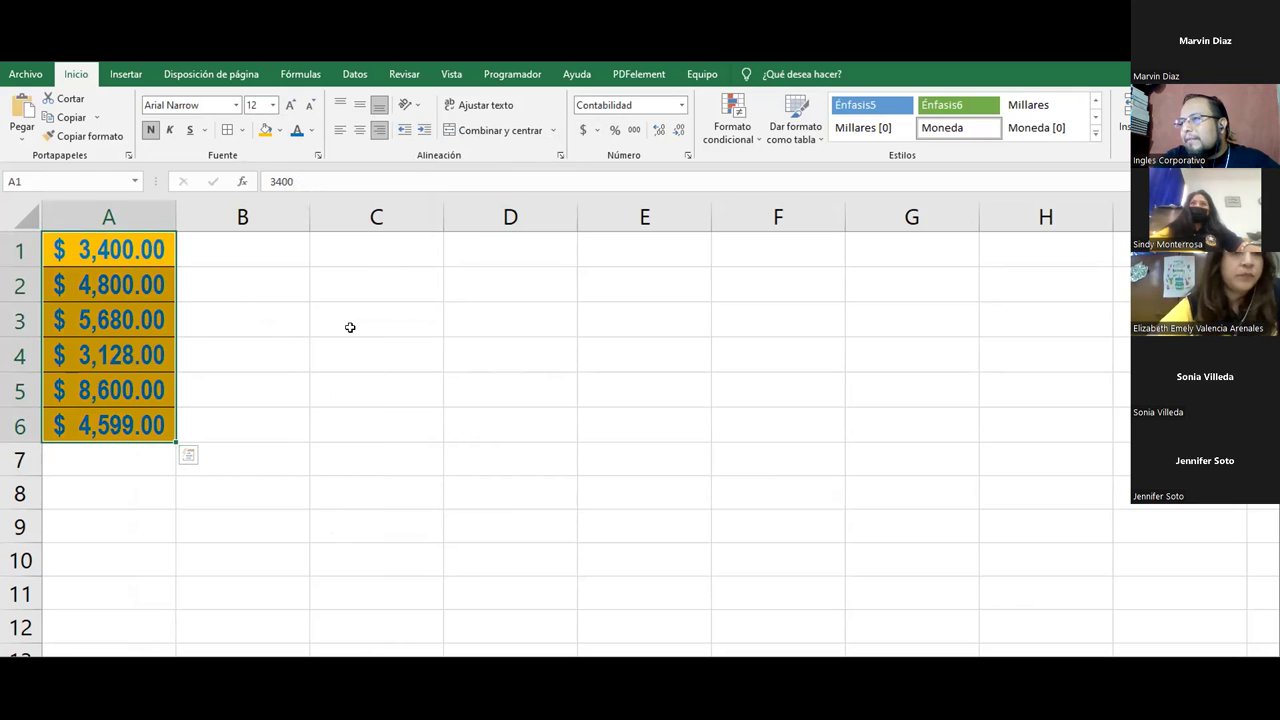
Step: Widen column A to fit the formatted amounts and reselect A1:A6
{"action": "double_click", "coordinate": [171, 211]}
{"action": "left_click_drag", "start_coordinate": [166, 211], "coordinate": [186, 214]}
{"action": "left_click", "coordinate": [140, 318]}
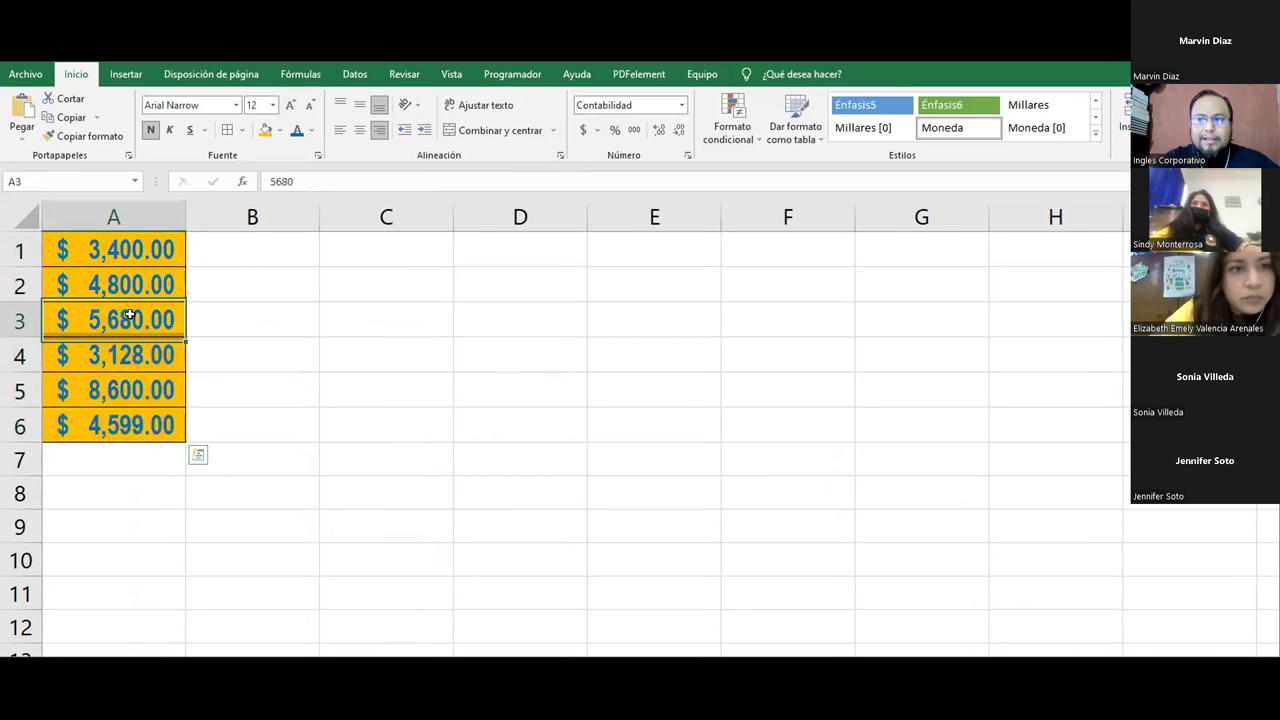
{"action": "left_click_drag", "start_coordinate": [114, 249], "coordinate": [135, 436]}
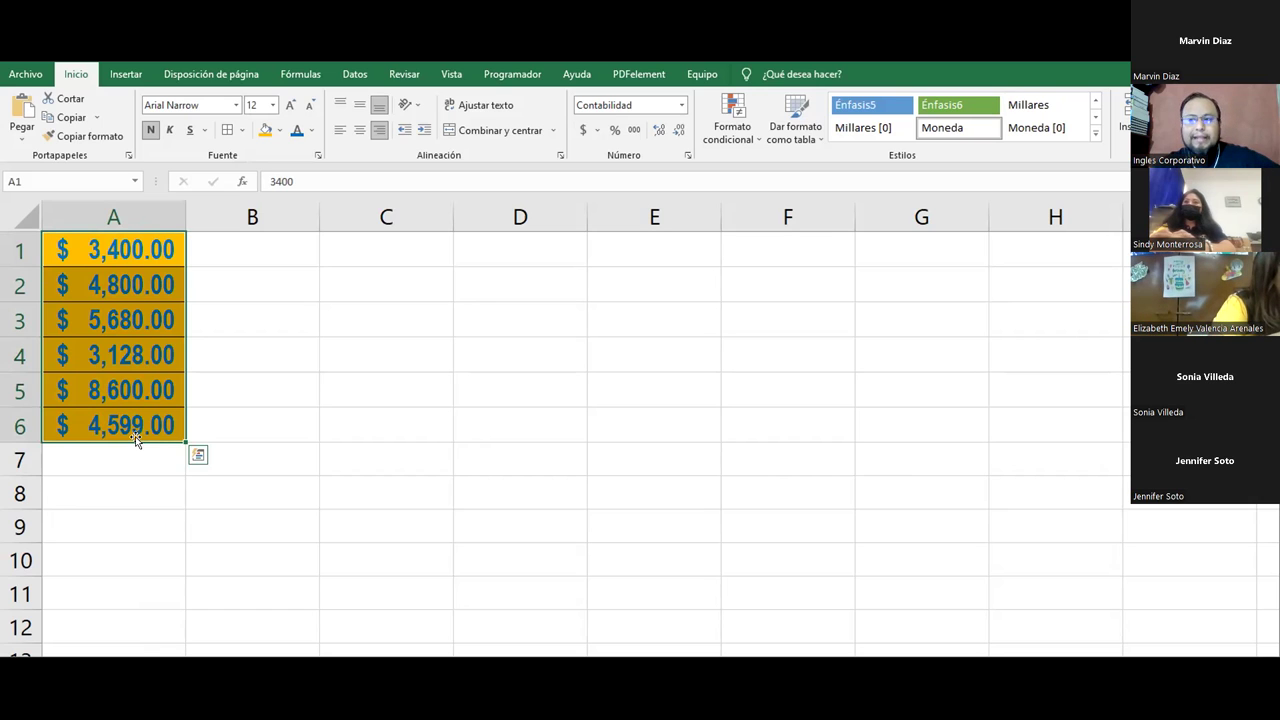
{"action": "left_click", "coordinate": [135, 436]}
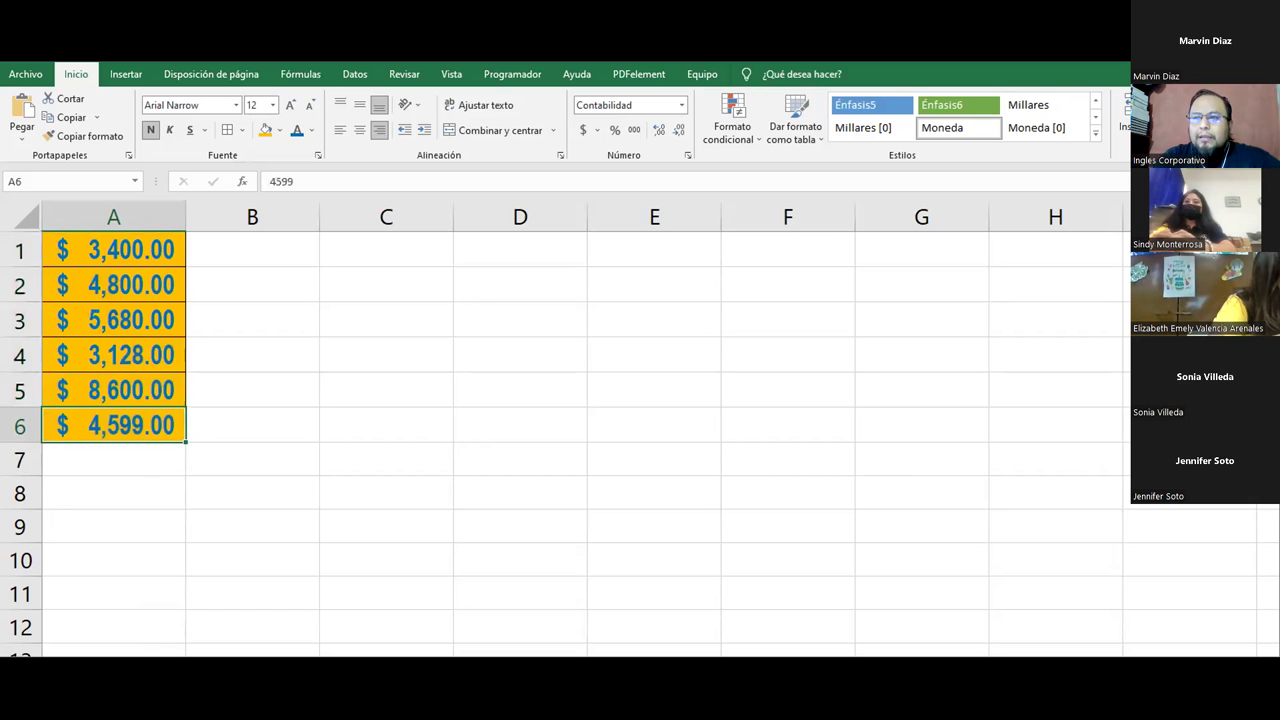
{"action": "left_click_drag", "start_coordinate": [104, 258], "coordinate": [134, 437]}
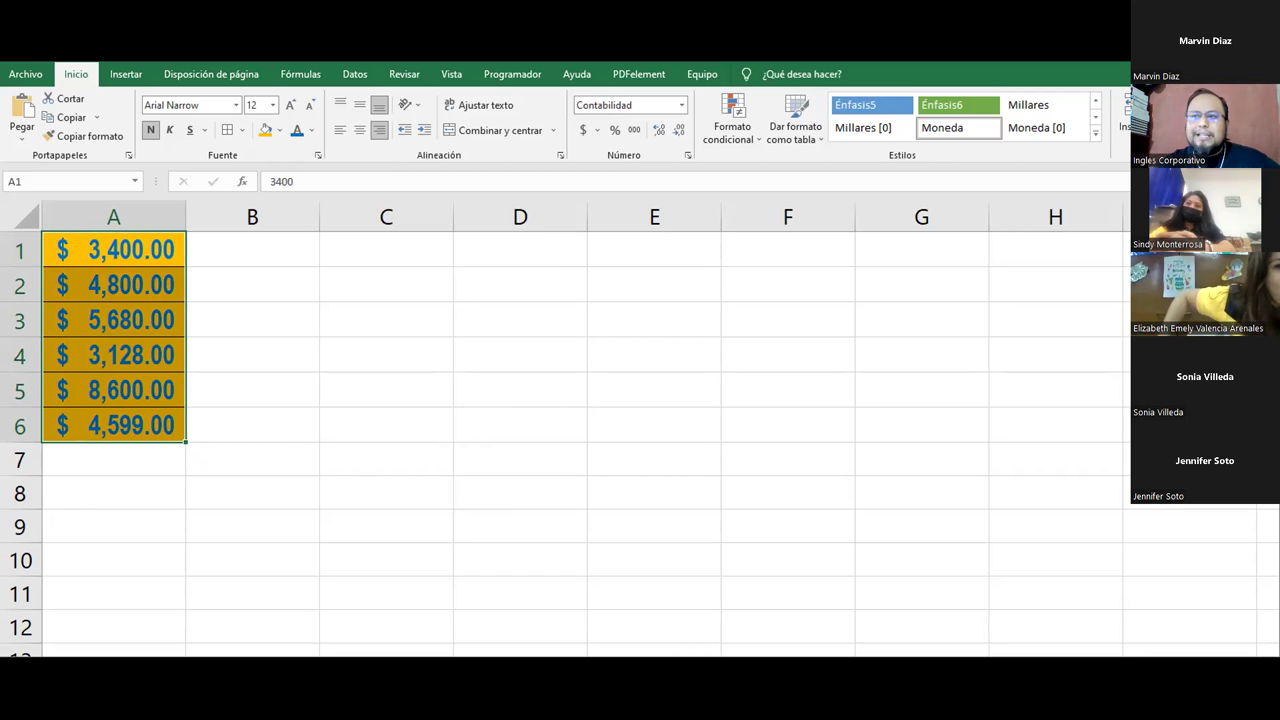
Step: Copy the A1:A6 amounts with Copiar and select D1 as the destination
{"action": "right_click", "coordinate": [106, 256]}
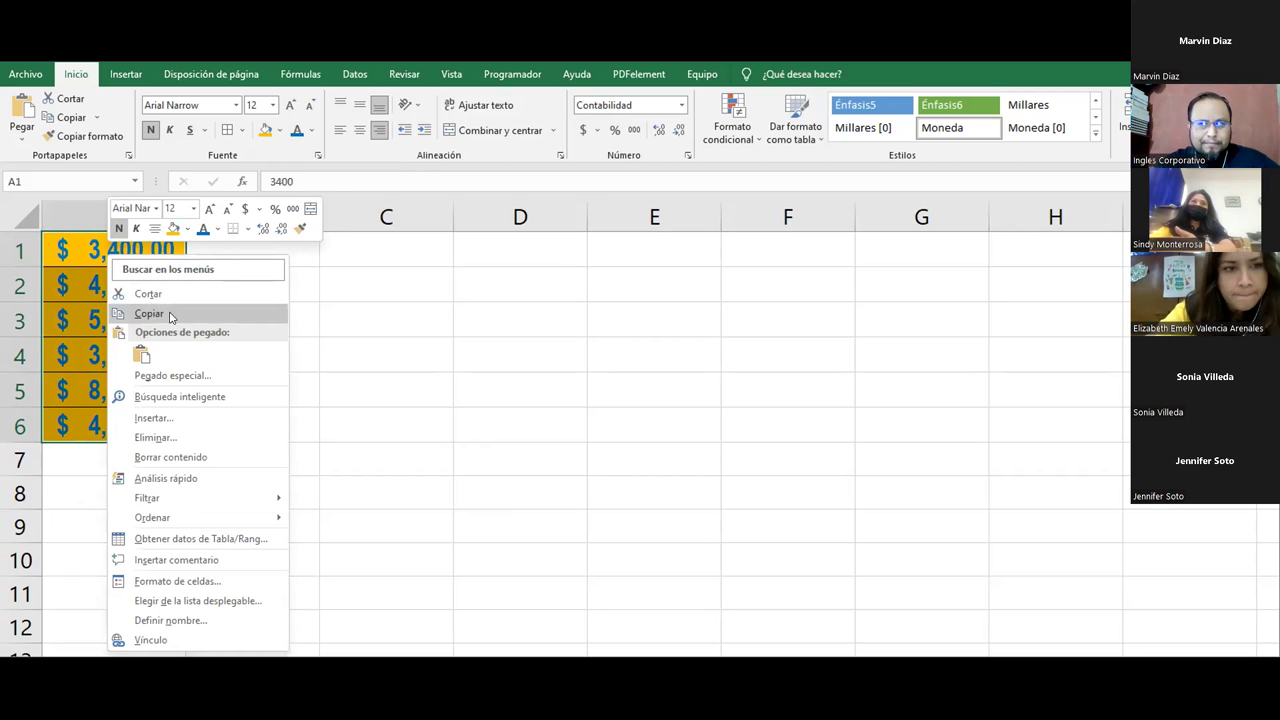
{"action": "left_click", "coordinate": [150, 313]}
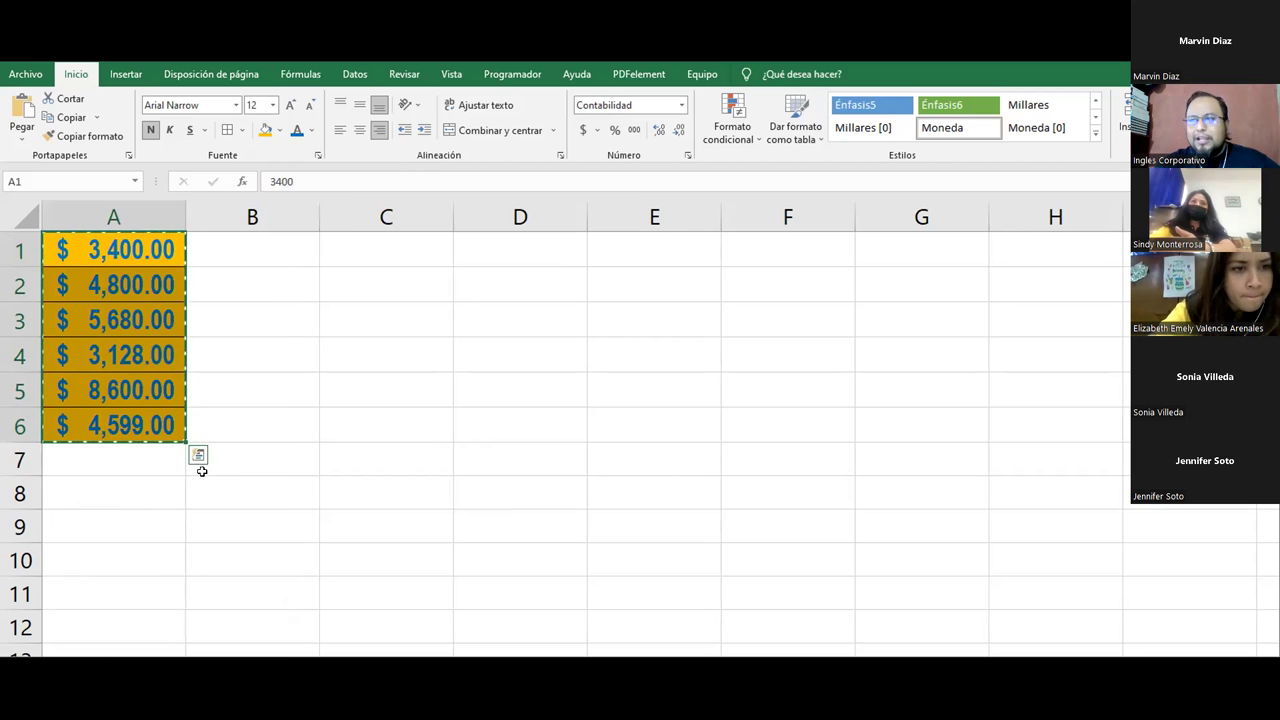
{"action": "left_click", "coordinate": [532, 252]}
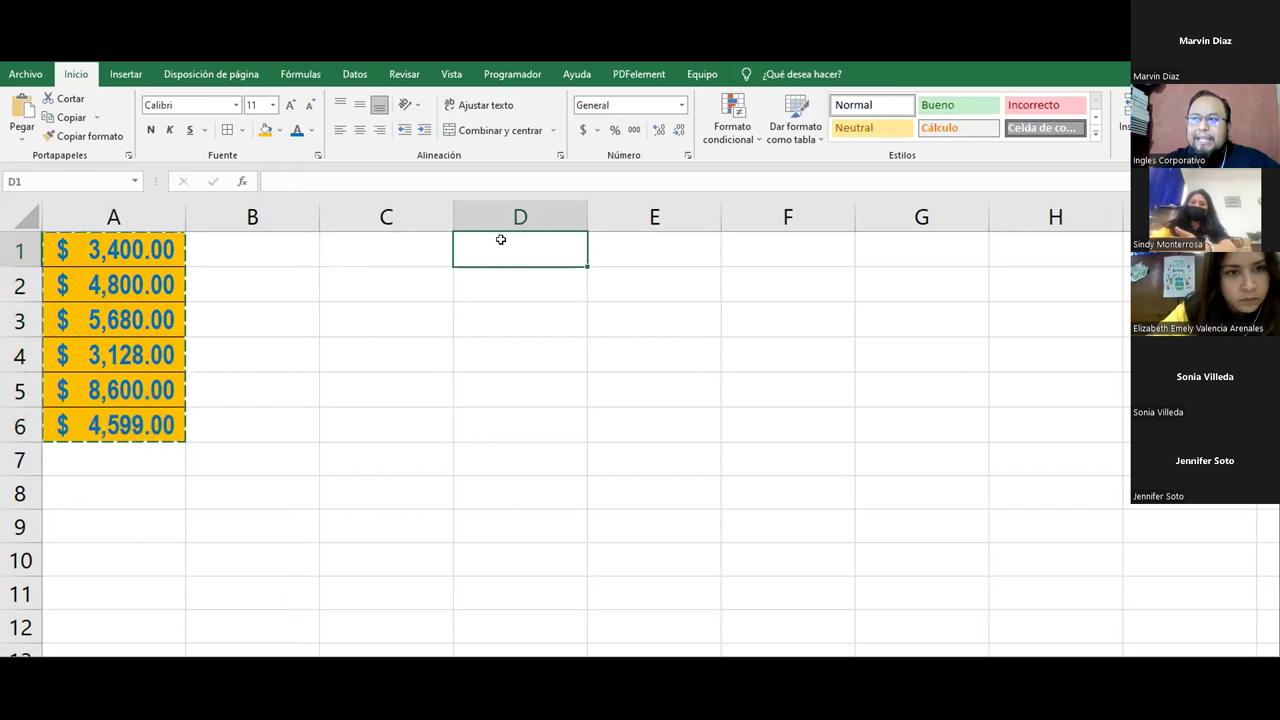
Step: Open the Pegado especial submenu from the right-click menu at D1
{"action": "right_click", "coordinate": [505, 253]}
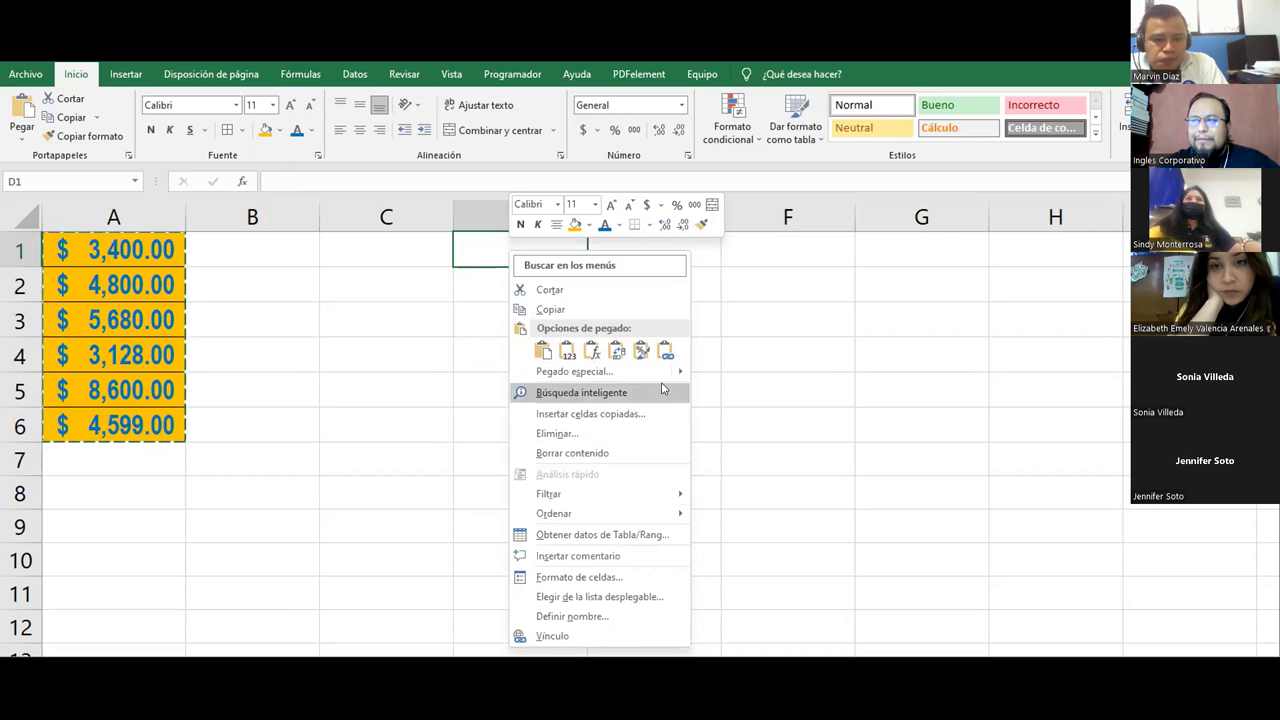
{"action": "mouse_move", "coordinate": [672, 381]}
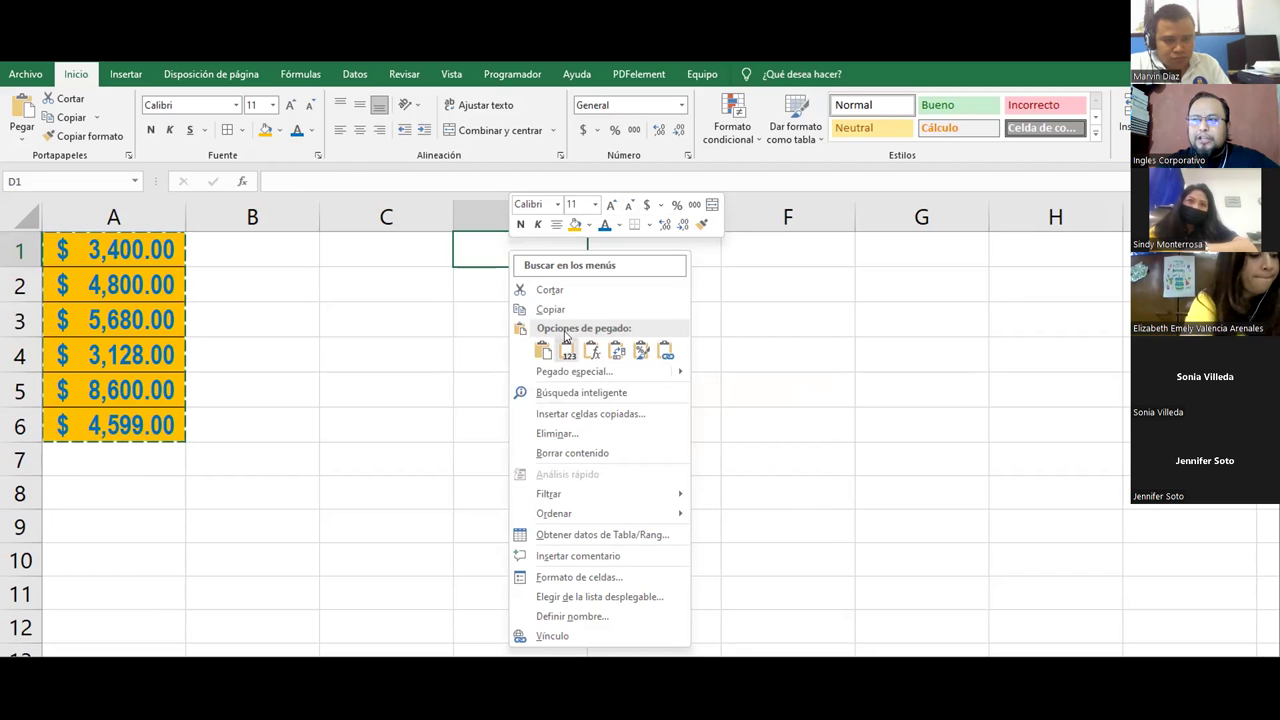
{"action": "right_click", "coordinate": [487, 248]}
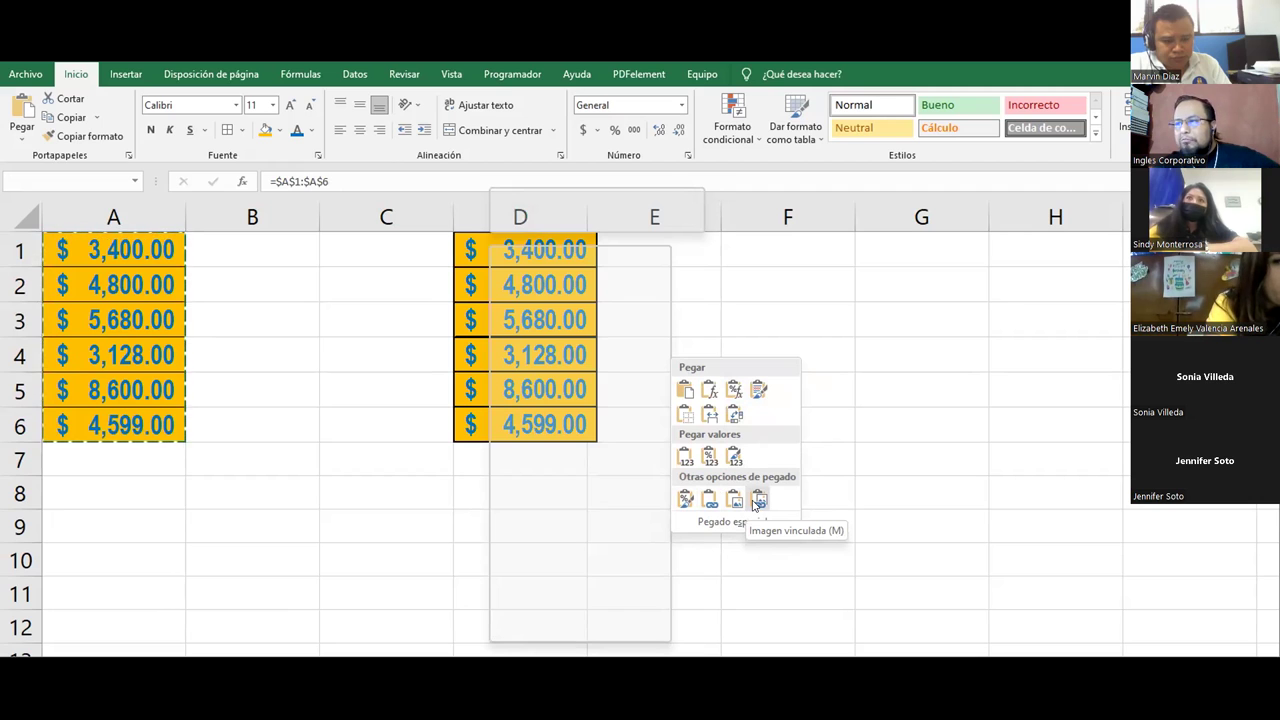
Step: Paste the amounts as an Imagen and position the picture over C1:C6
{"action": "left_click", "coordinate": [735, 503]}
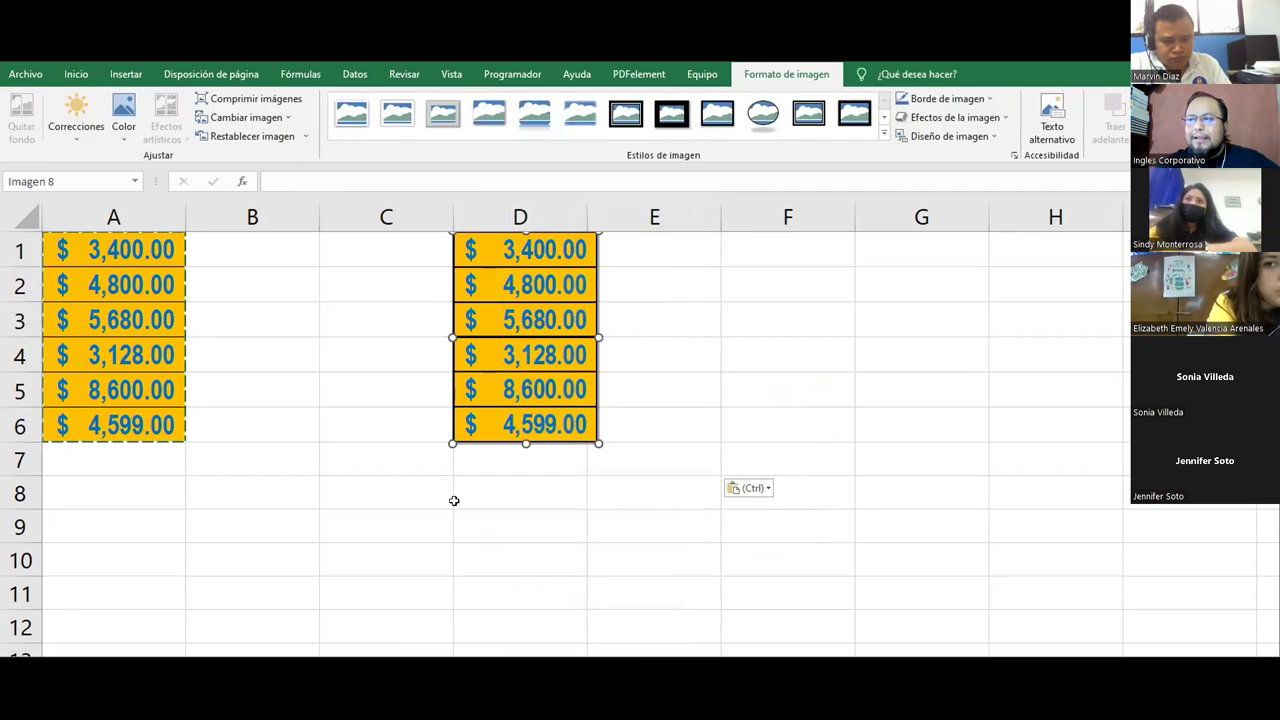
{"action": "left_click", "coordinate": [414, 499]}
{"action": "left_click_drag", "start_coordinate": [484, 392], "coordinate": [561, 497]}
{"action": "left_click_drag", "start_coordinate": [675, 422], "coordinate": [599, 318]}
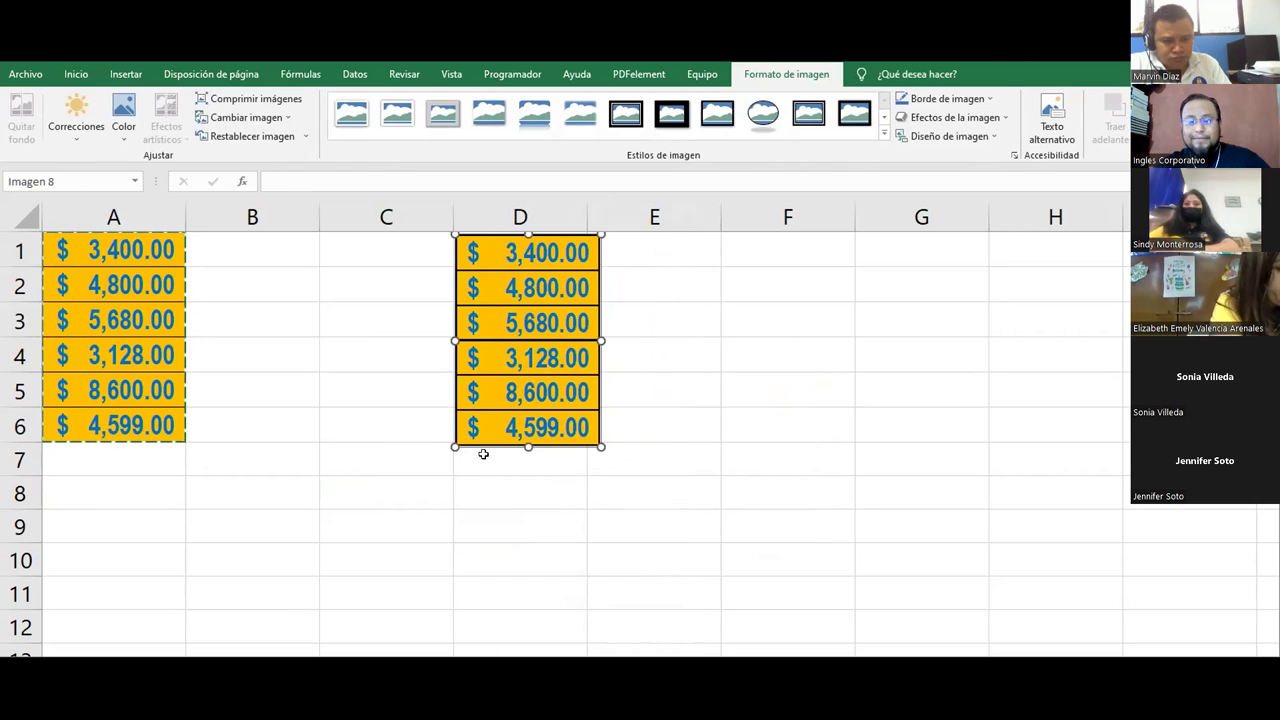
{"action": "mouse_move", "coordinate": [472, 361]}
{"action": "left_mouse_down"}
{"action": "mouse_move", "coordinate": [548, 463]}
{"action": "mouse_move", "coordinate": [524, 455]}
{"action": "mouse_move", "coordinate": [487, 363]}
{"action": "mouse_move", "coordinate": [474, 361]}
{"action": "left_mouse_up"}
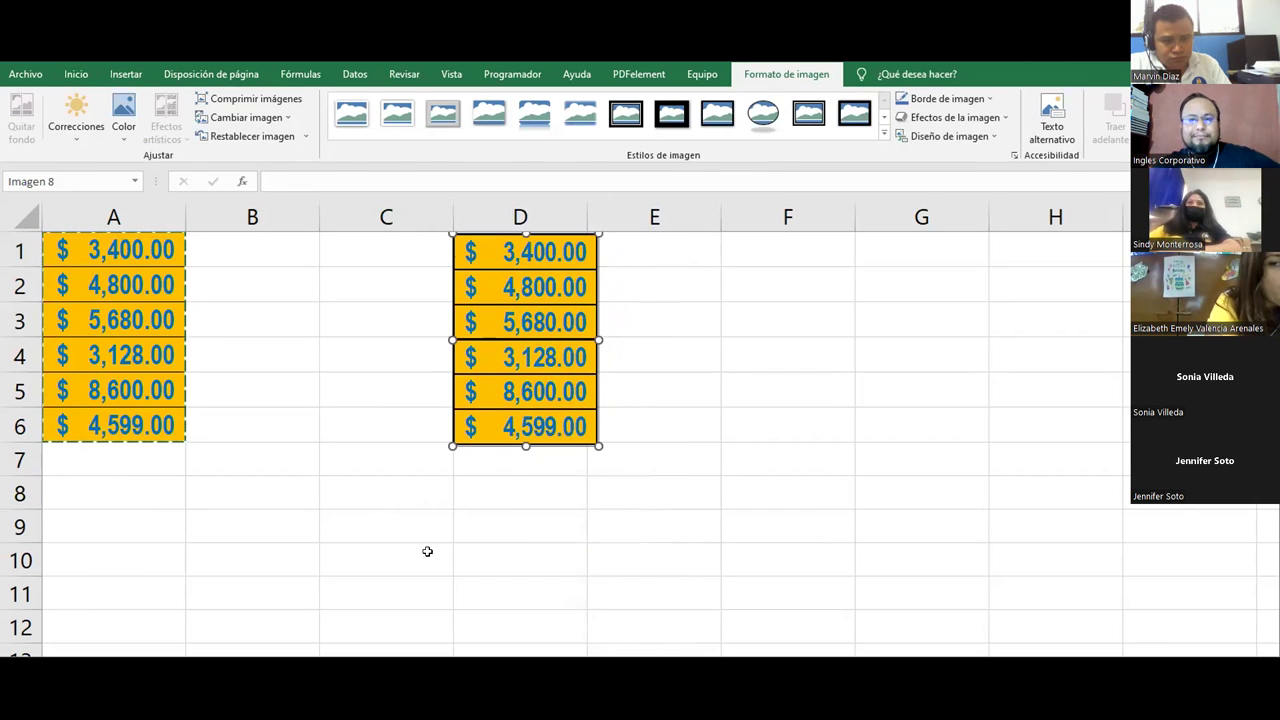
{"action": "left_click_drag", "start_coordinate": [542, 400], "coordinate": [407, 399]}
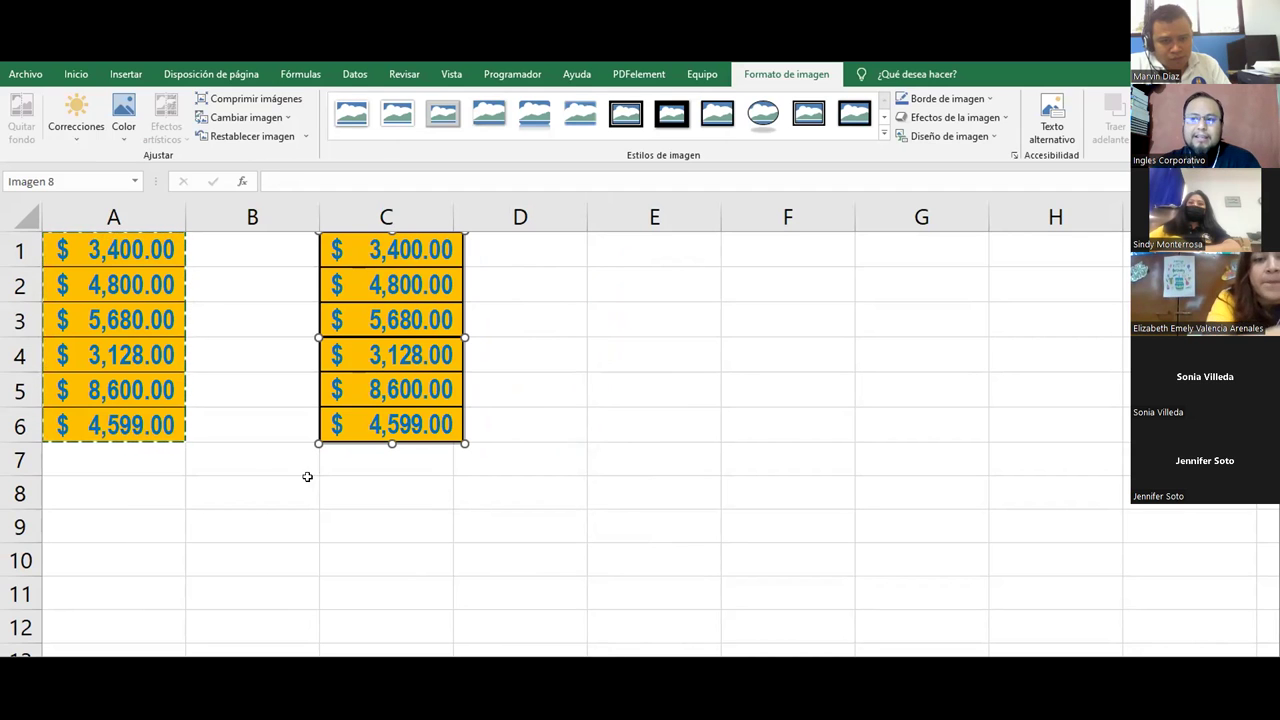
{"action": "left_click", "coordinate": [254, 459]}
Step: Paste the amounts transposed across row 1 starting at E1
{"action": "left_click_drag", "start_coordinate": [113, 250], "coordinate": [110, 390]}
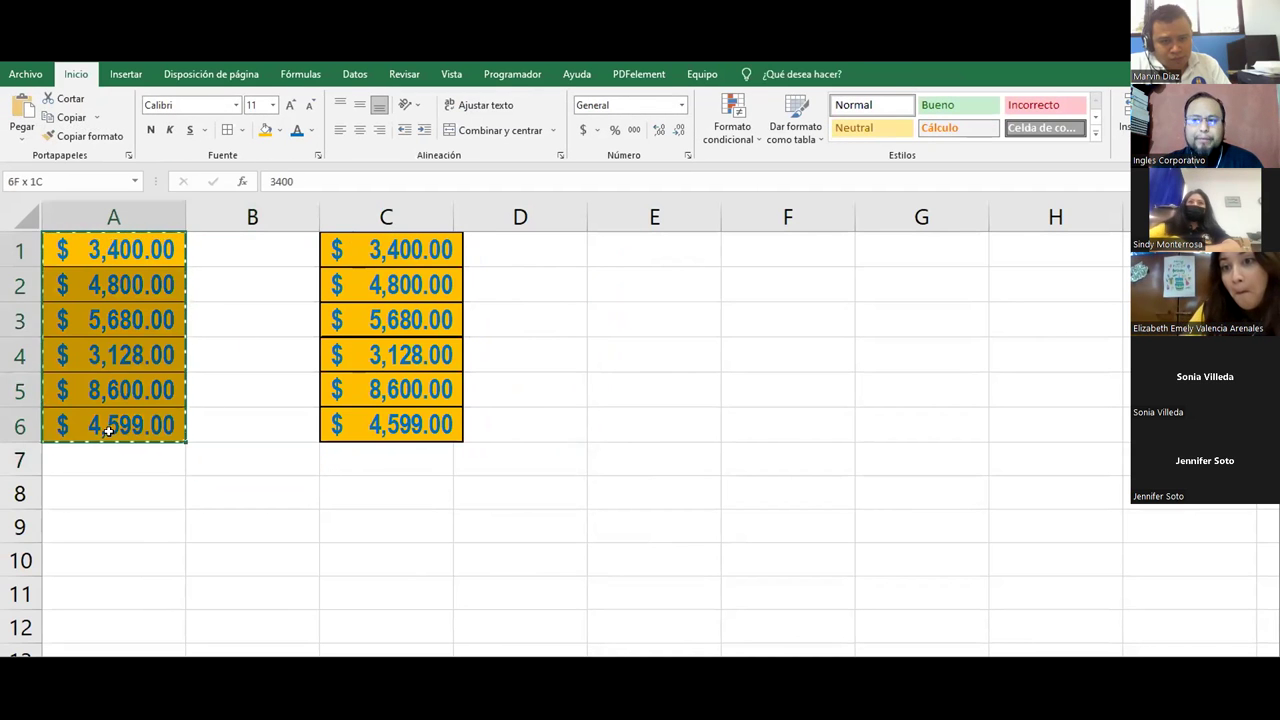
{"action": "mouse_move", "coordinate": [409, 236]}
{"action": "left_mouse_down"}
{"action": "mouse_move", "coordinate": [400, 313]}
{"action": "mouse_move", "coordinate": [420, 276]}
{"action": "mouse_move", "coordinate": [410, 240]}
{"action": "left_mouse_up"}
{"action": "right_click", "coordinate": [618, 262]}
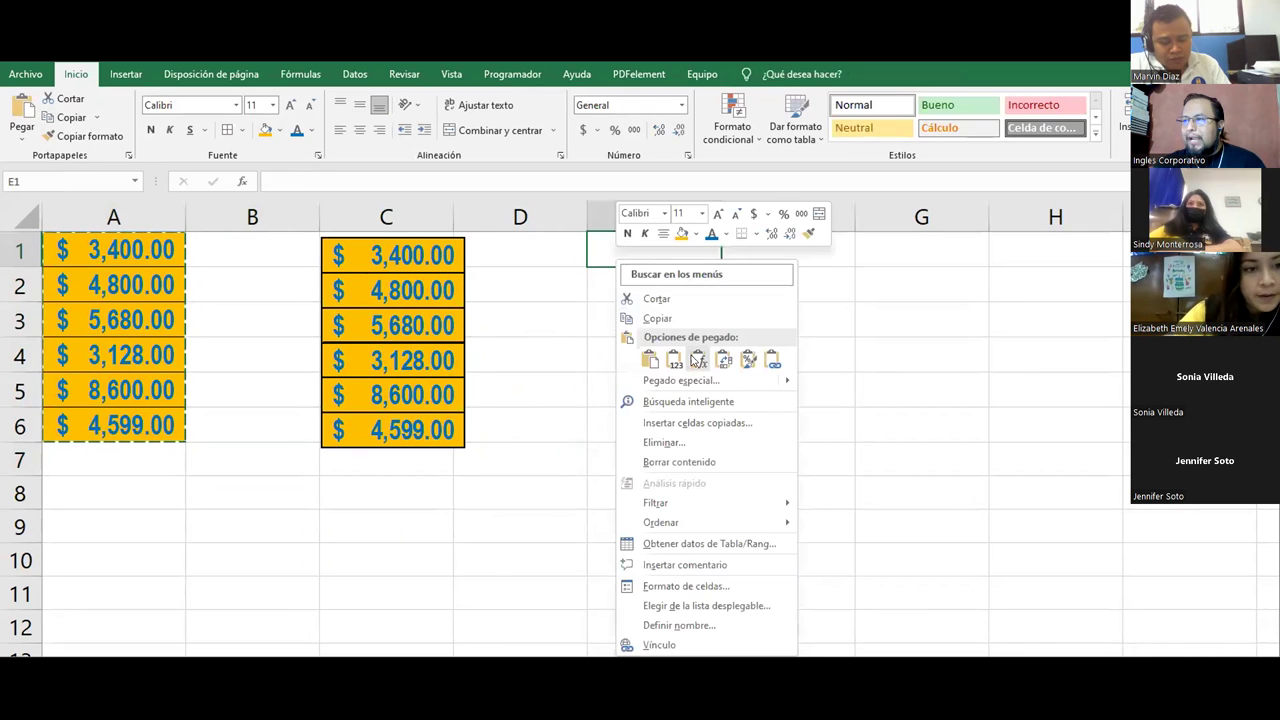
{"action": "left_click", "coordinate": [723, 359]}
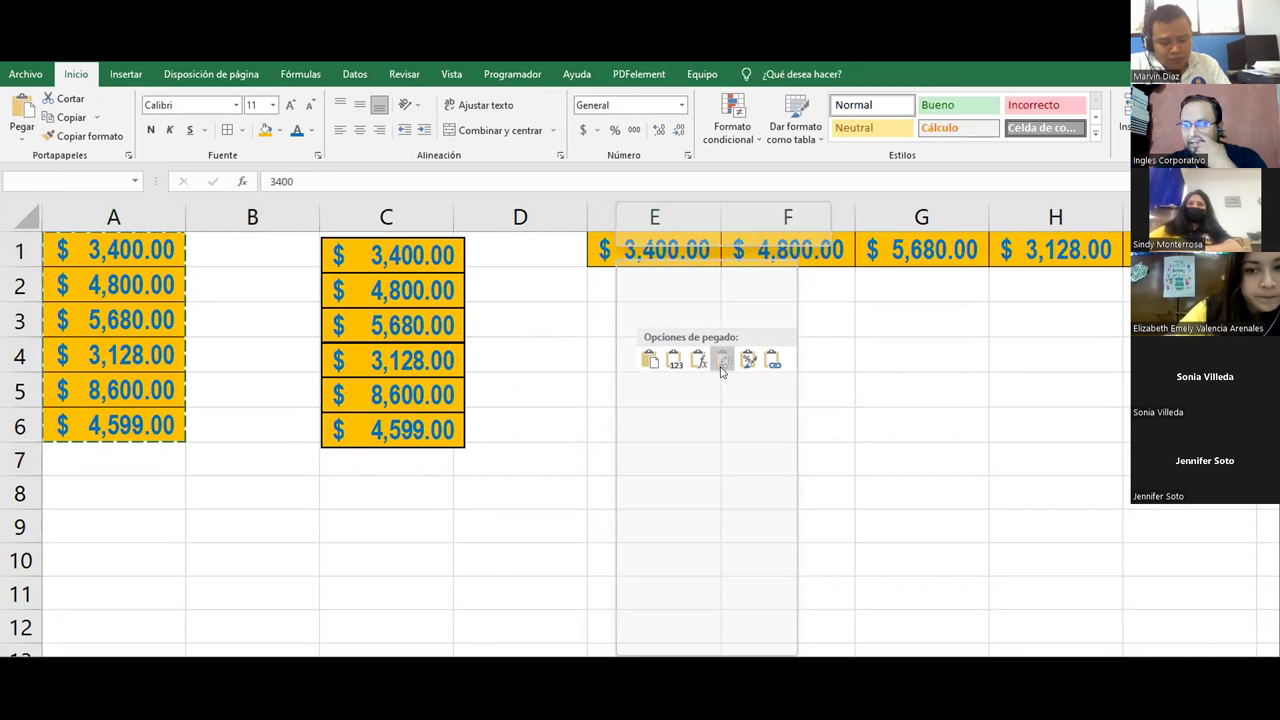
Step: Paste the amounts as plain numbers (Formulas) into E3:E8
{"action": "left_click", "coordinate": [624, 322]}
{"action": "right_click", "coordinate": [625, 327]}
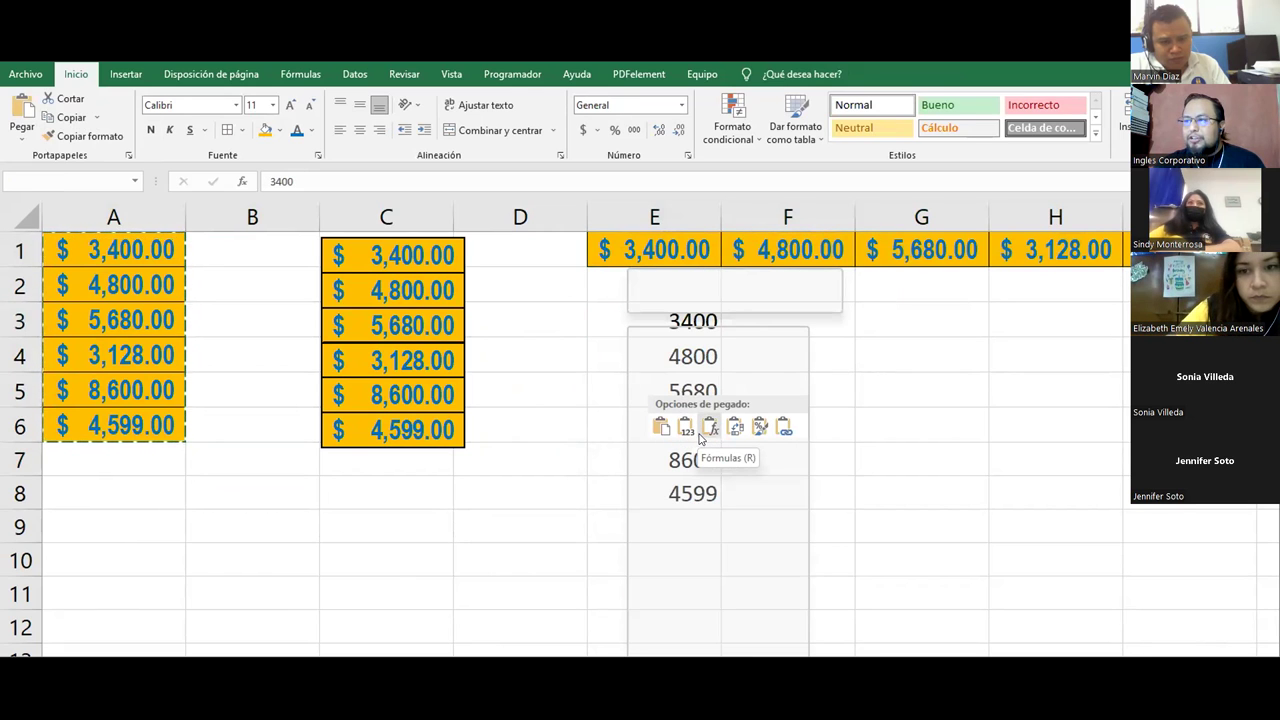
{"action": "left_click", "coordinate": [703, 432]}
Step: Paste the amounts keeping source formatting into G3:G8
{"action": "left_click", "coordinate": [908, 328]}
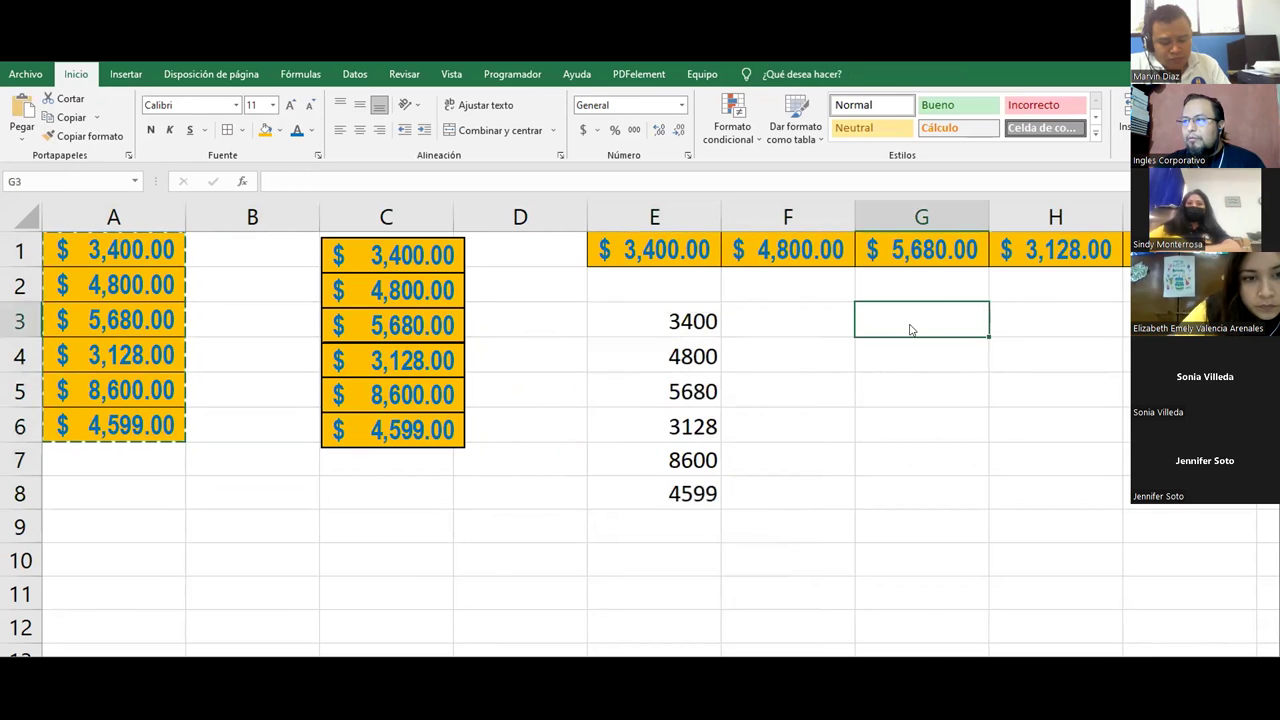
{"action": "right_click", "coordinate": [910, 328]}
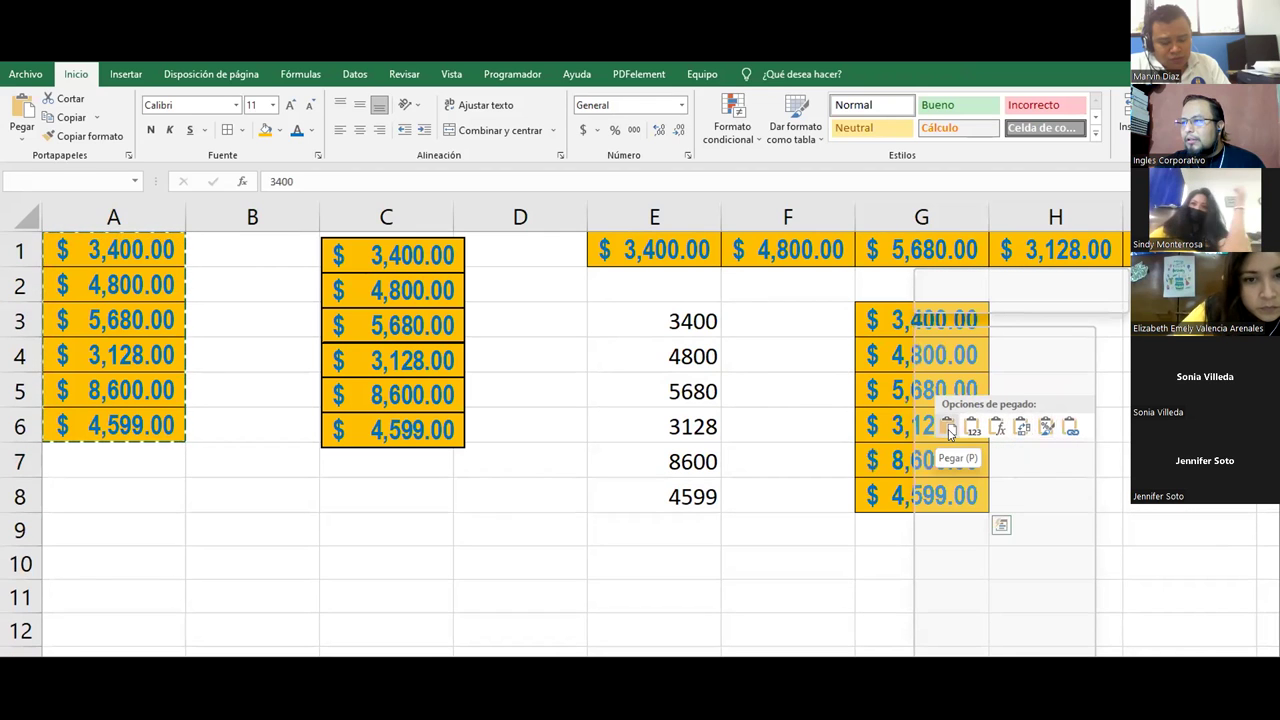
{"action": "left_click", "coordinate": [948, 430]}
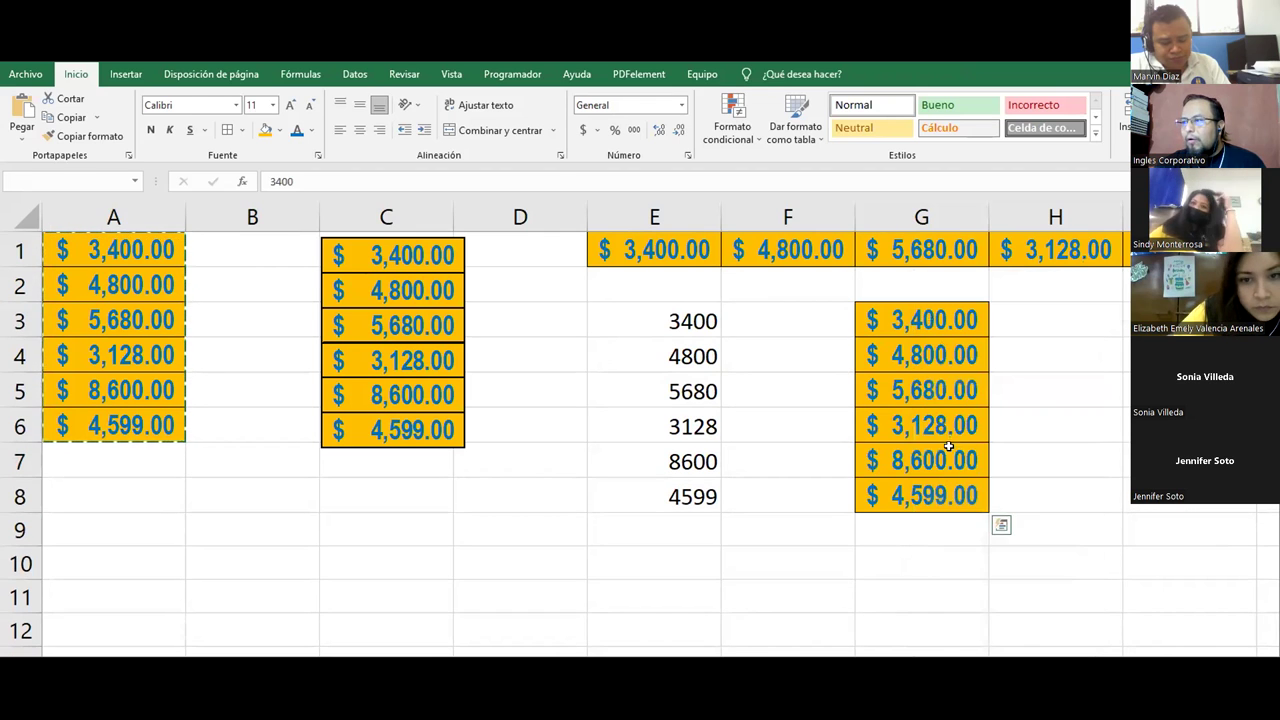
{"action": "left_click", "coordinate": [801, 537]}
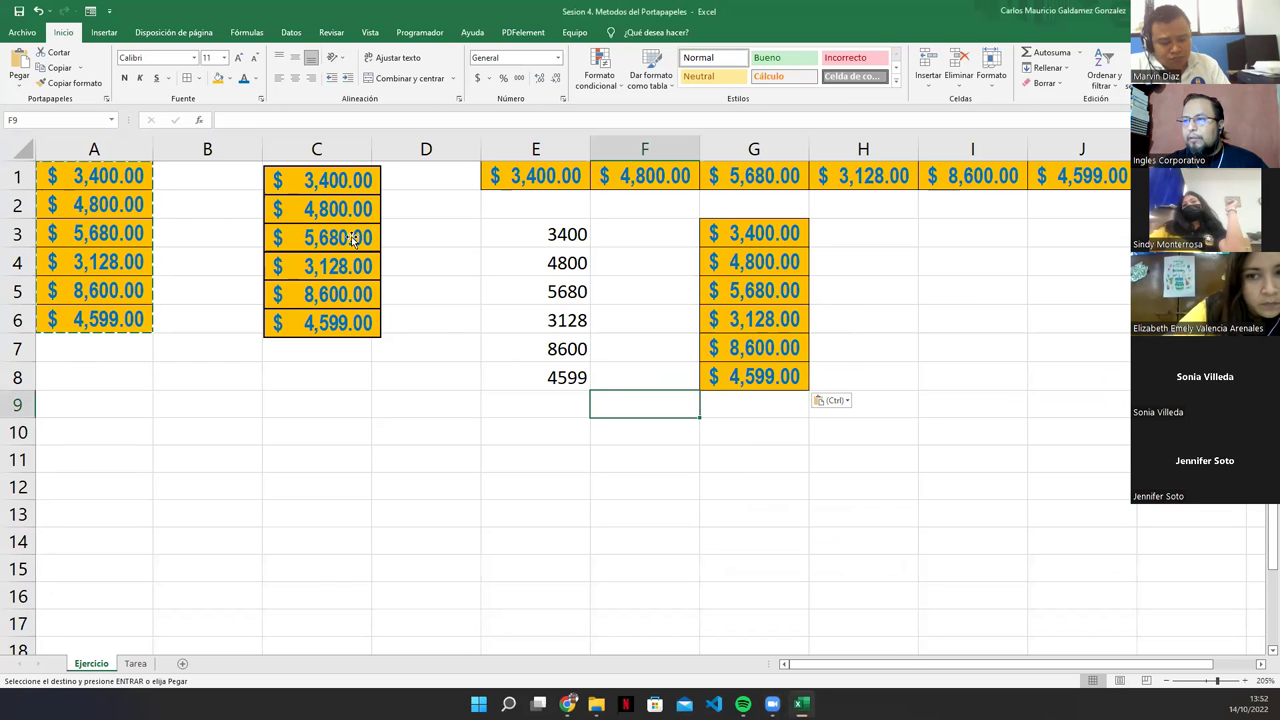
Step: Clear the copy marquee around A1:A6 and switch over to the browser window
{"action": "key", "text": "Escape"}
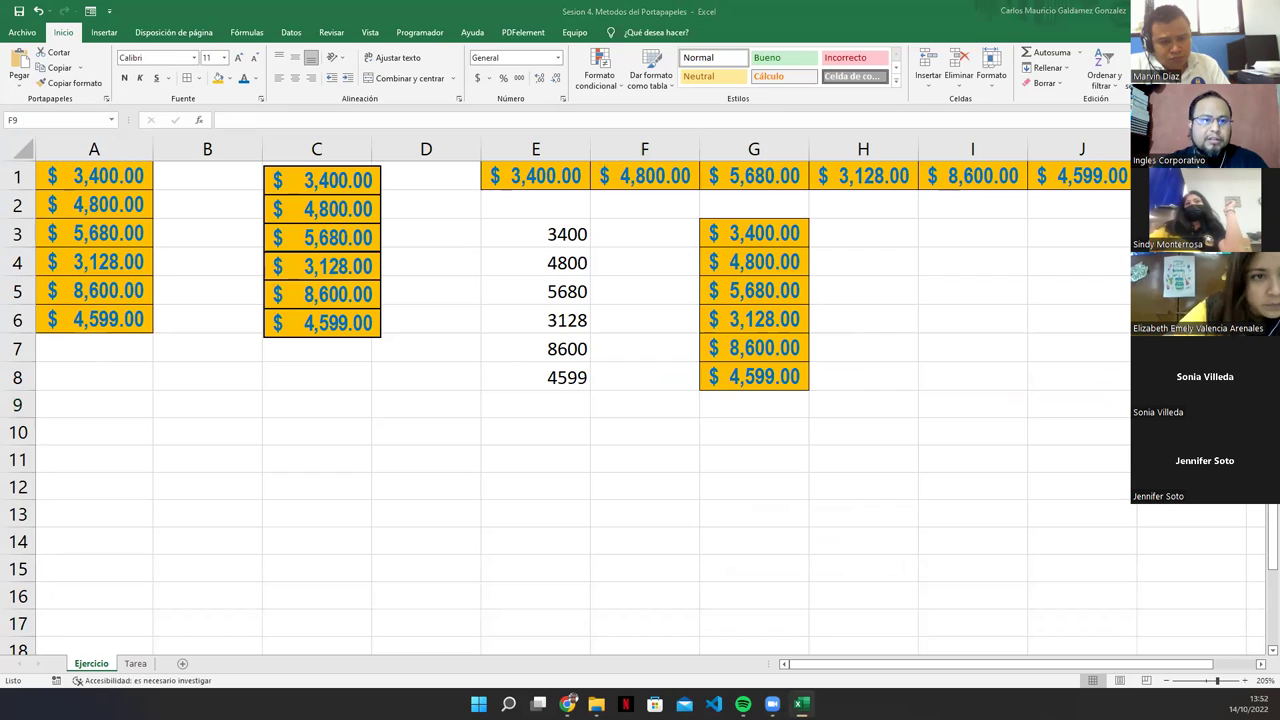
{"action": "key", "text": "alt+Tab"}
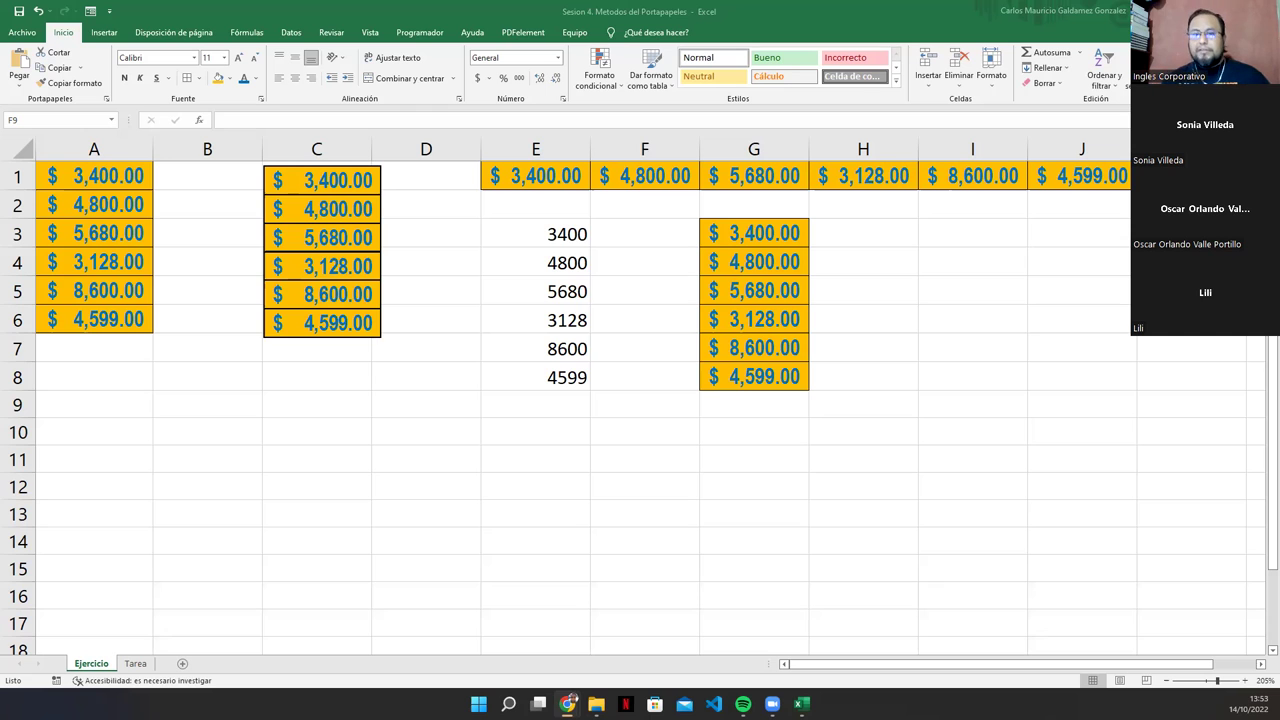
Step: On the Tarea sheet, enlarge the invoice table picture by dragging its bottom-right corner outward
{"action": "left_click", "coordinate": [128, 668]}
{"action": "left_click", "coordinate": [128, 668]}
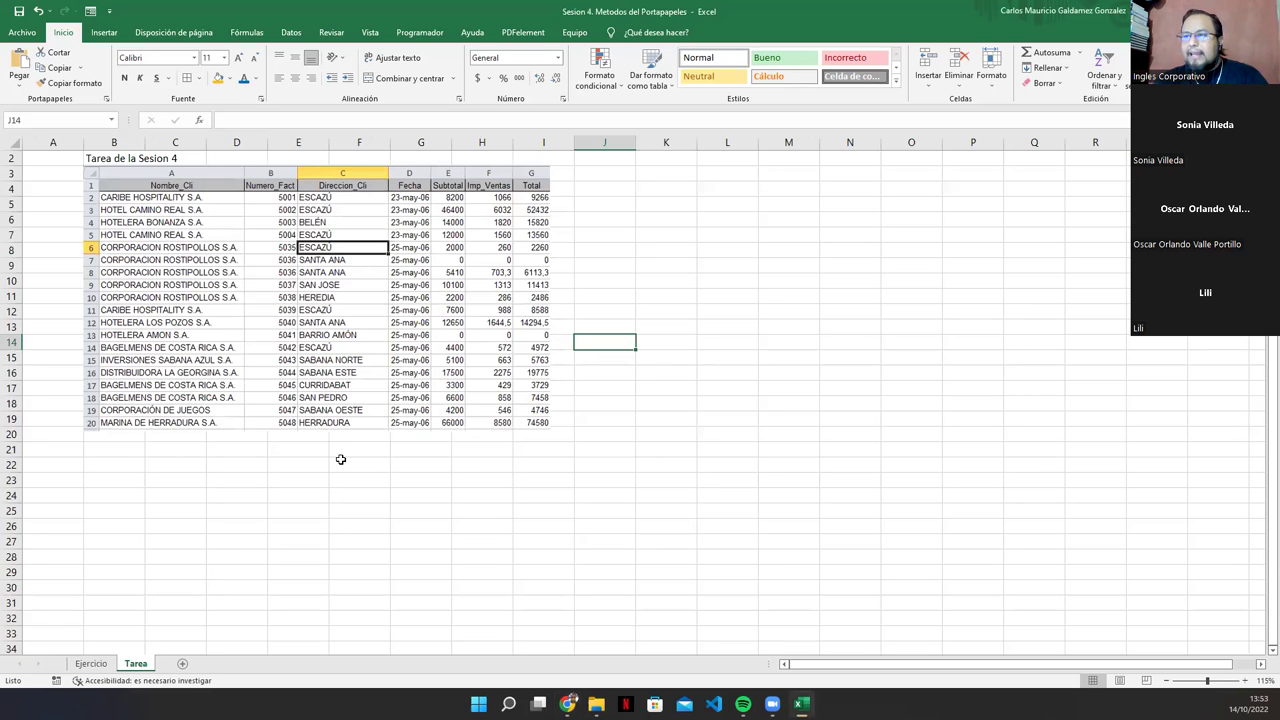
{"action": "left_click", "coordinate": [249, 347]}
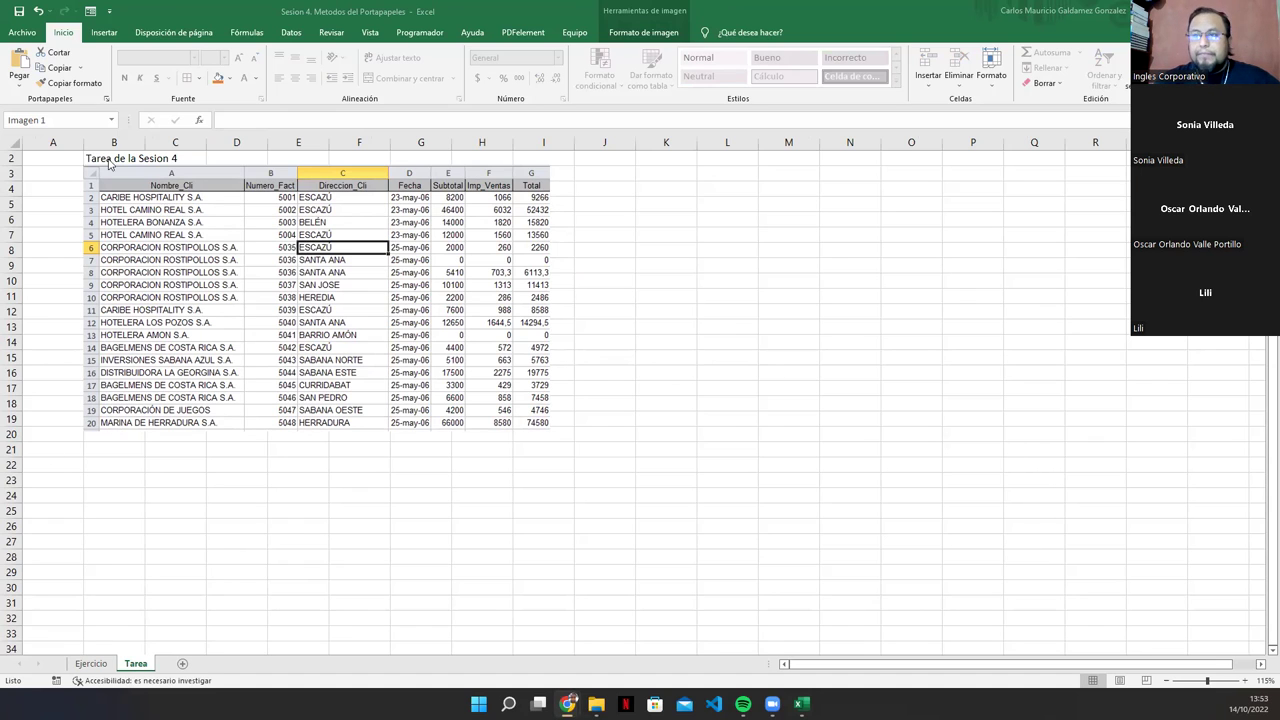
{"action": "left_click", "coordinate": [341, 300]}
{"action": "left_click_drag", "start_coordinate": [550, 431], "coordinate": [810, 628]}
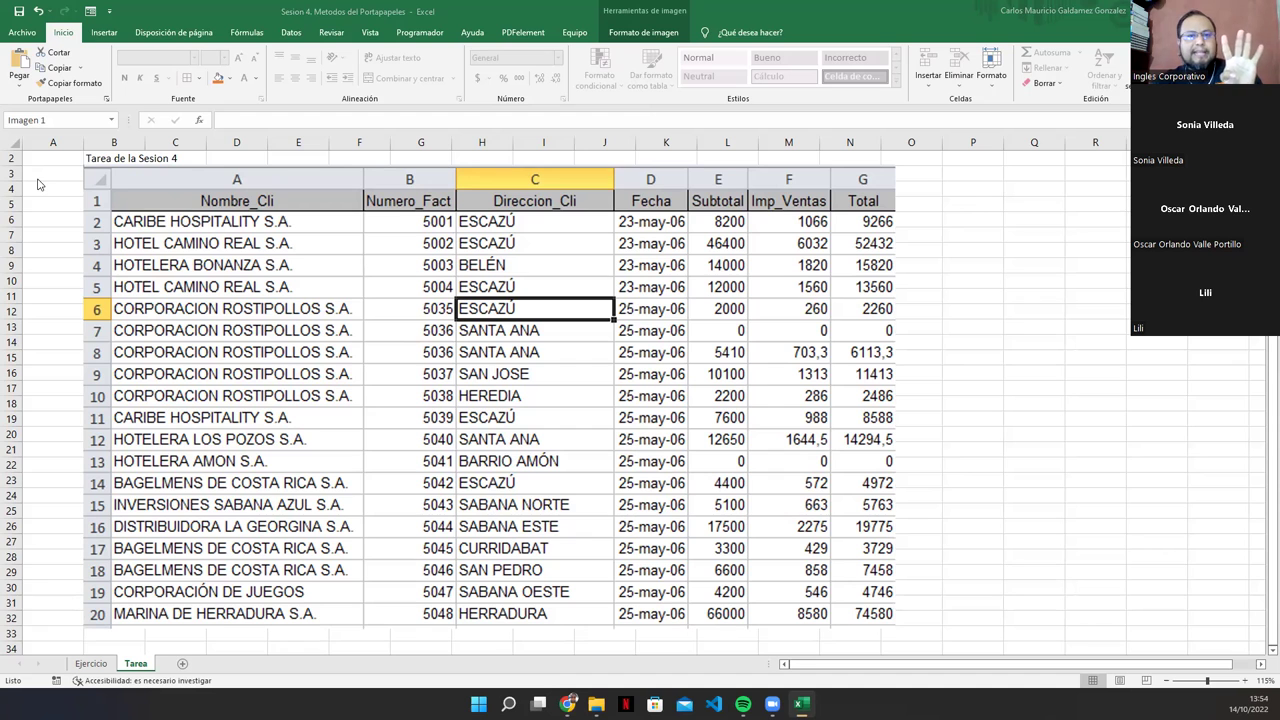
Step: Shift the enlarged invoice table picture left to column A, spanning roughly A4:M33
{"action": "left_click", "coordinate": [160, 182]}
{"action": "left_click_drag", "start_coordinate": [150, 187], "coordinate": [92, 205]}
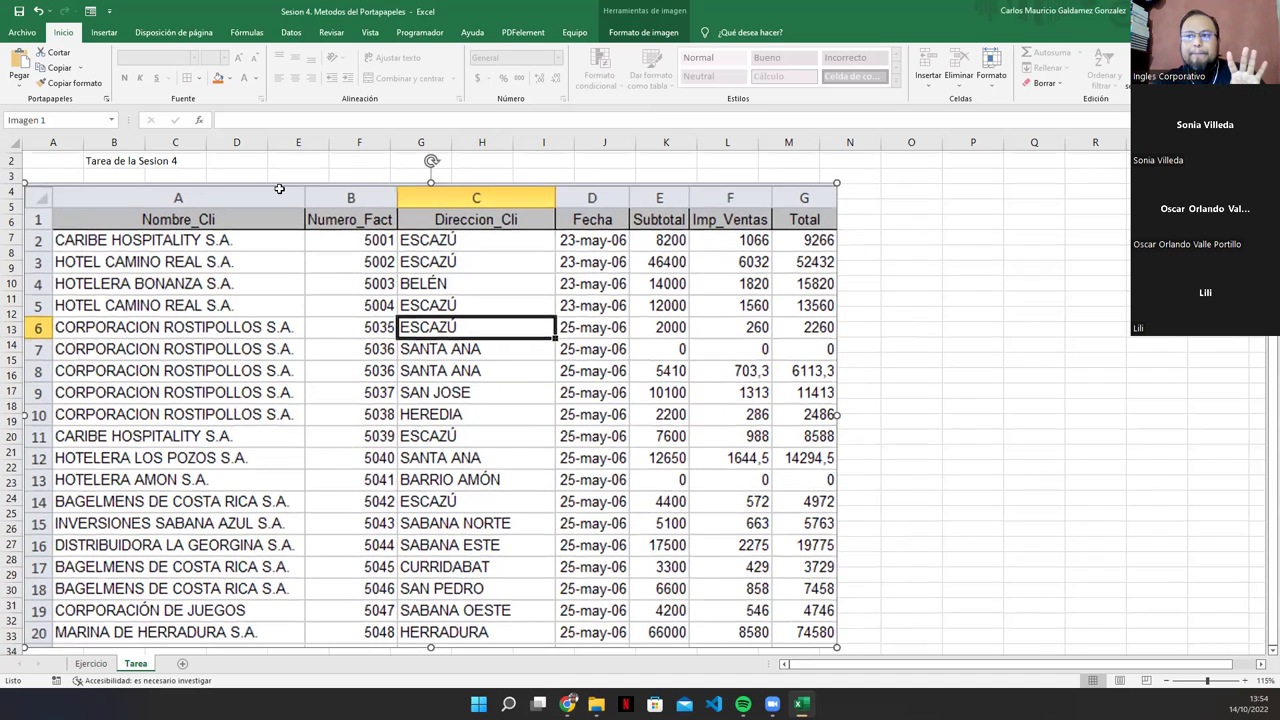
{"action": "scroll", "coordinate": [290, 190], "scroll_direction": "up", "scroll_amount": 1}
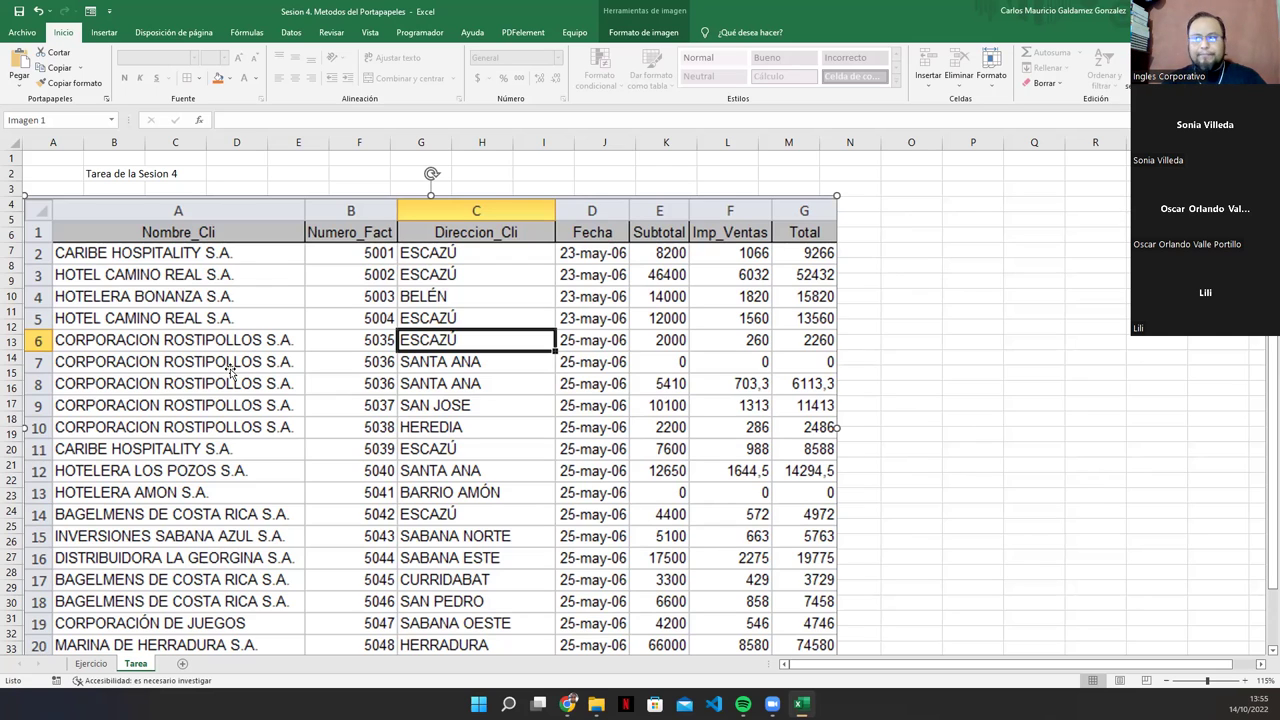
{"action": "scroll", "coordinate": [232, 365], "scroll_direction": "down", "scroll_amount": 3}
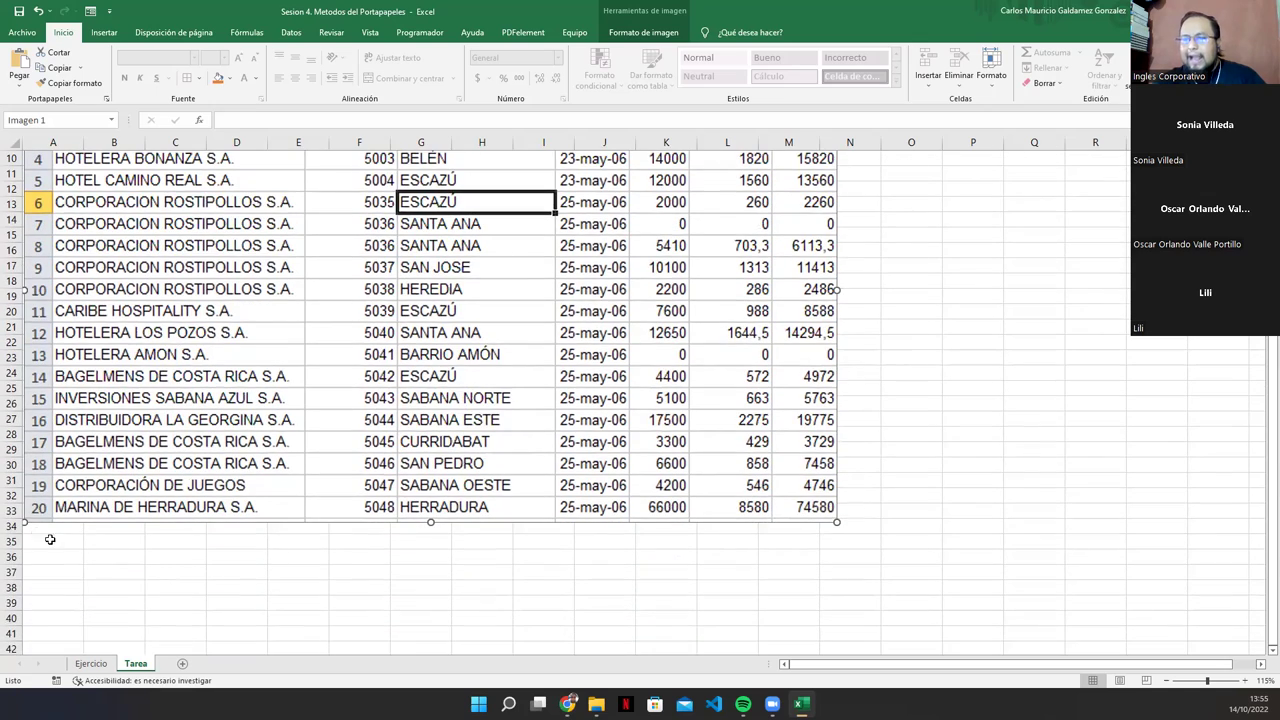
{"action": "scroll", "coordinate": [30, 520], "scroll_direction": "up", "scroll_amount": 3}
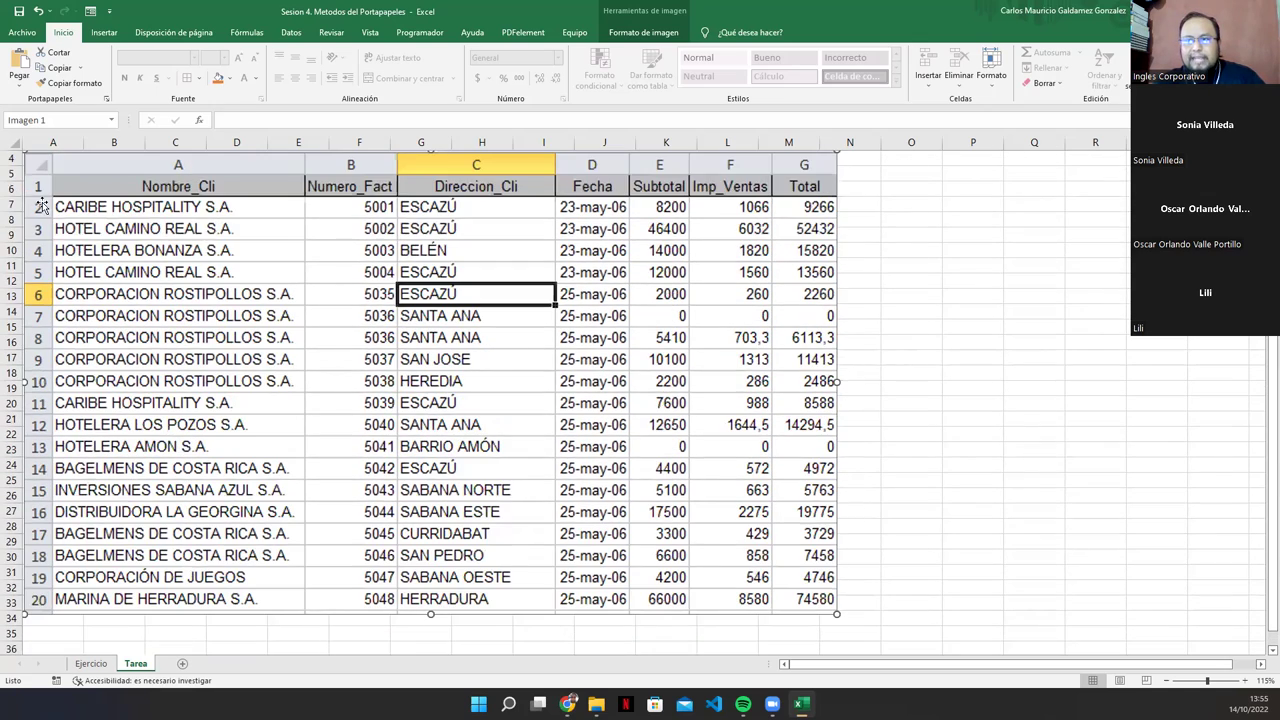
{"action": "scroll", "coordinate": [85, 425], "scroll_direction": "down", "scroll_amount": 3}
{"action": "scroll", "coordinate": [285, 468], "scroll_direction": "up", "scroll_amount": 2}
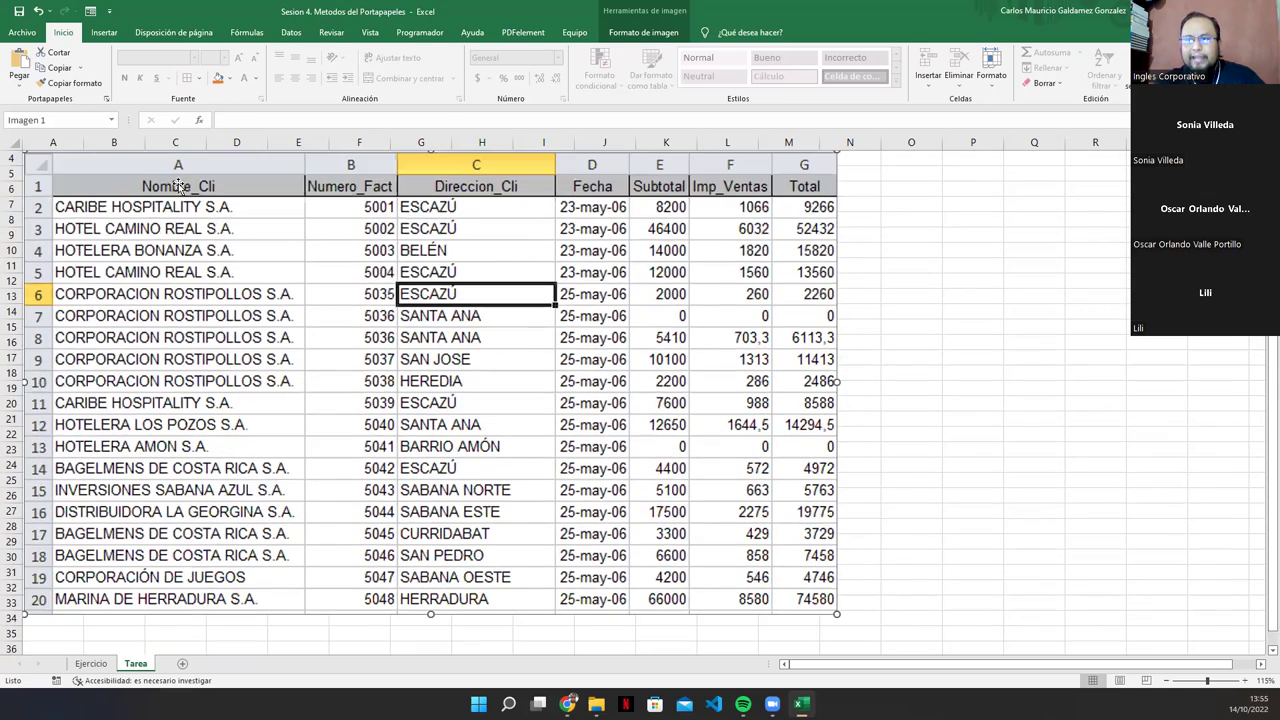
{"action": "scroll", "coordinate": [590, 512], "scroll_direction": "down", "scroll_amount": 1}
{"action": "scroll", "coordinate": [672, 560], "scroll_direction": "up", "scroll_amount": 1}
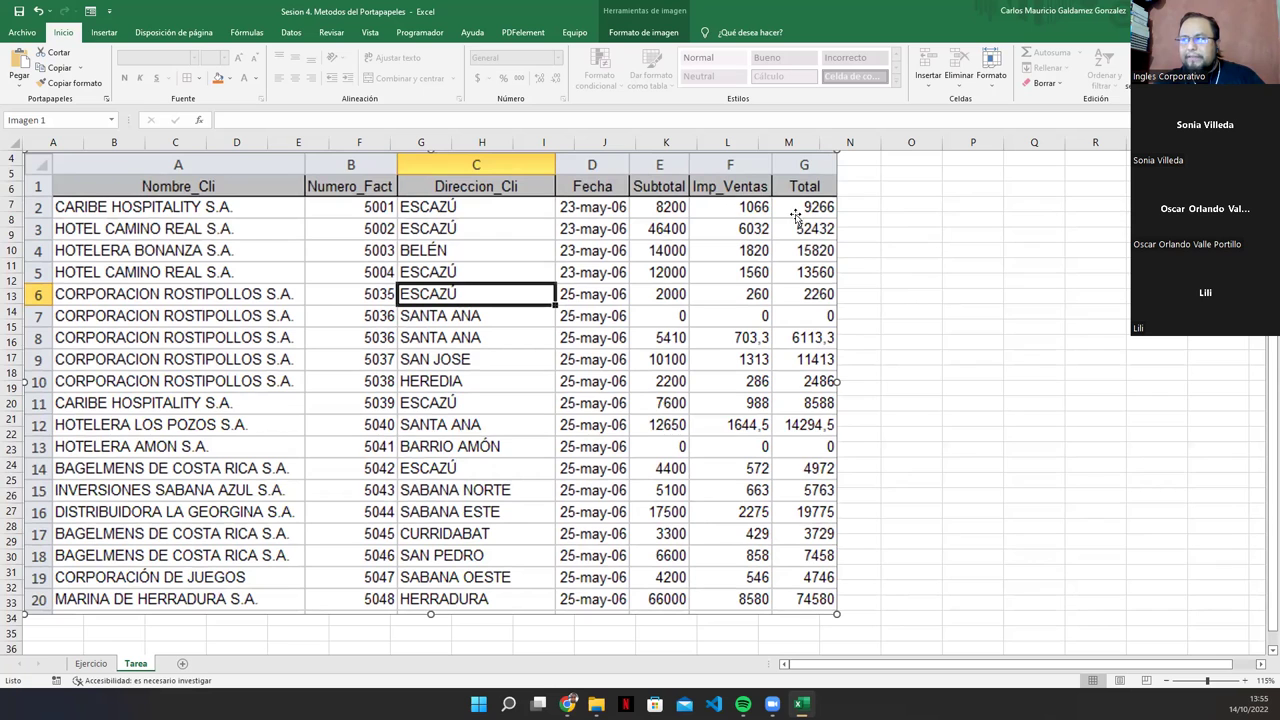
{"action": "scroll", "coordinate": [770, 312], "scroll_direction": "down", "scroll_amount": 1}
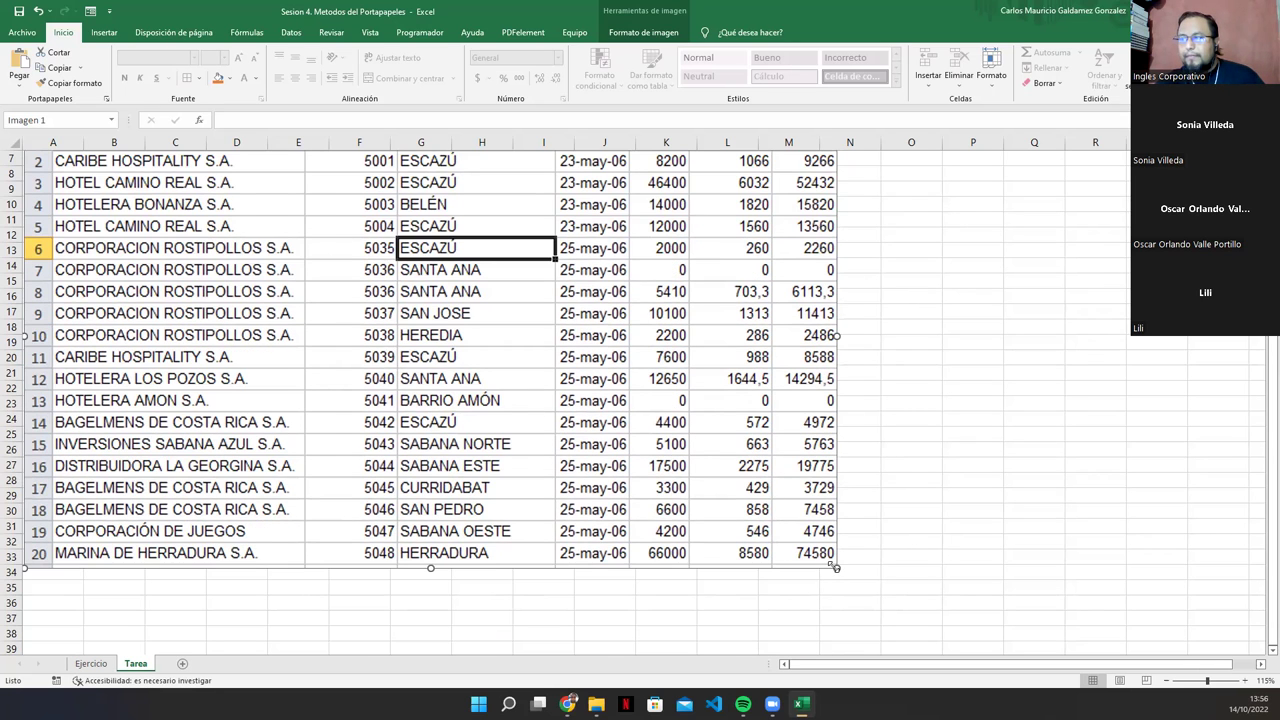
Step: Shrink the table picture to end near column L and place it below the title
{"action": "left_click_drag", "start_coordinate": [653, 490], "coordinate": [650, 444]}
{"action": "left_click_drag", "start_coordinate": [829, 523], "coordinate": [706, 491]}
{"action": "scroll", "coordinate": [706, 491], "scroll_direction": "up", "scroll_amount": 2}
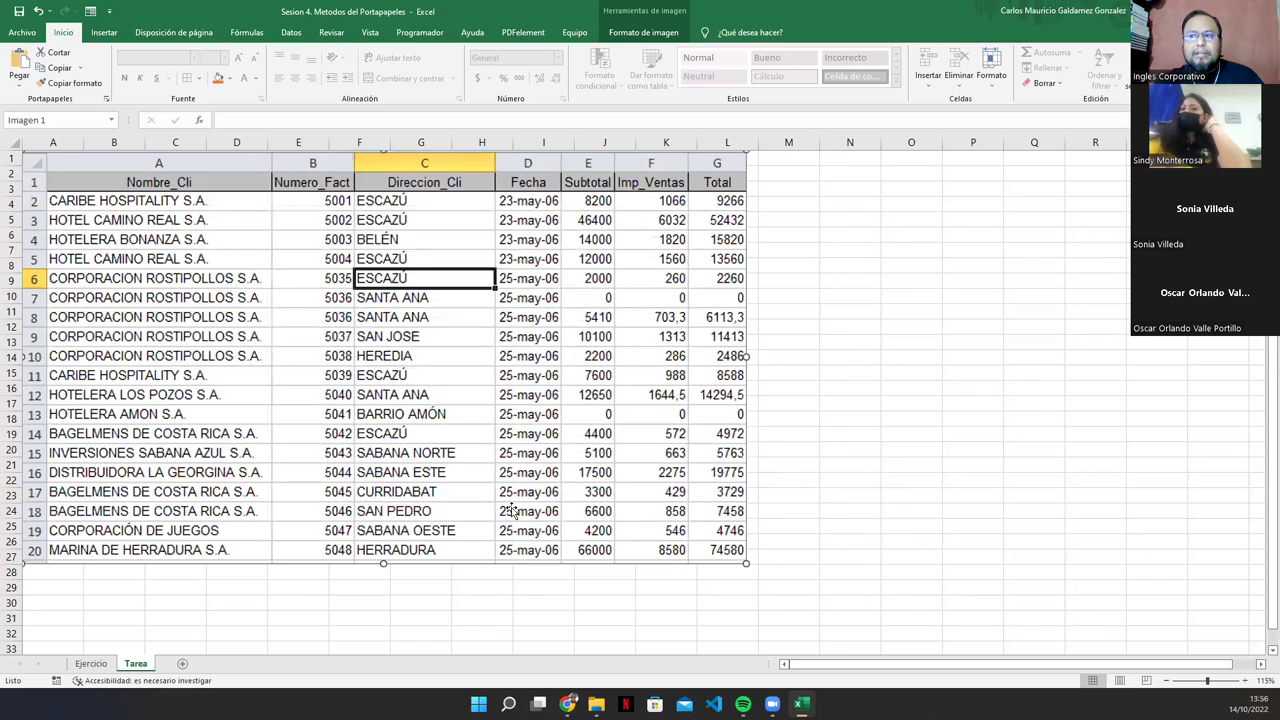
{"action": "left_click_drag", "start_coordinate": [546, 350], "coordinate": [546, 396]}
Step: Save the workbook with the invoice picture positioned at roughly A4:L30
{"action": "left_click", "coordinate": [791, 429]}
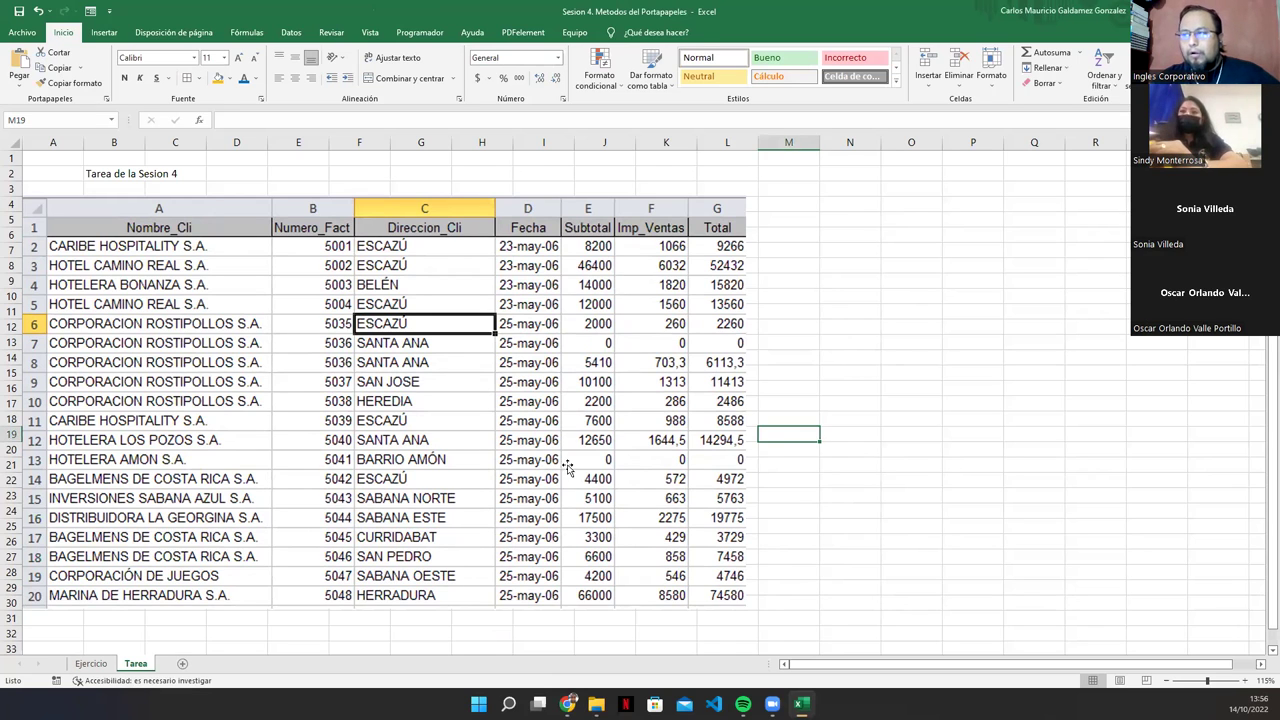
{"action": "left_click", "coordinate": [594, 478]}
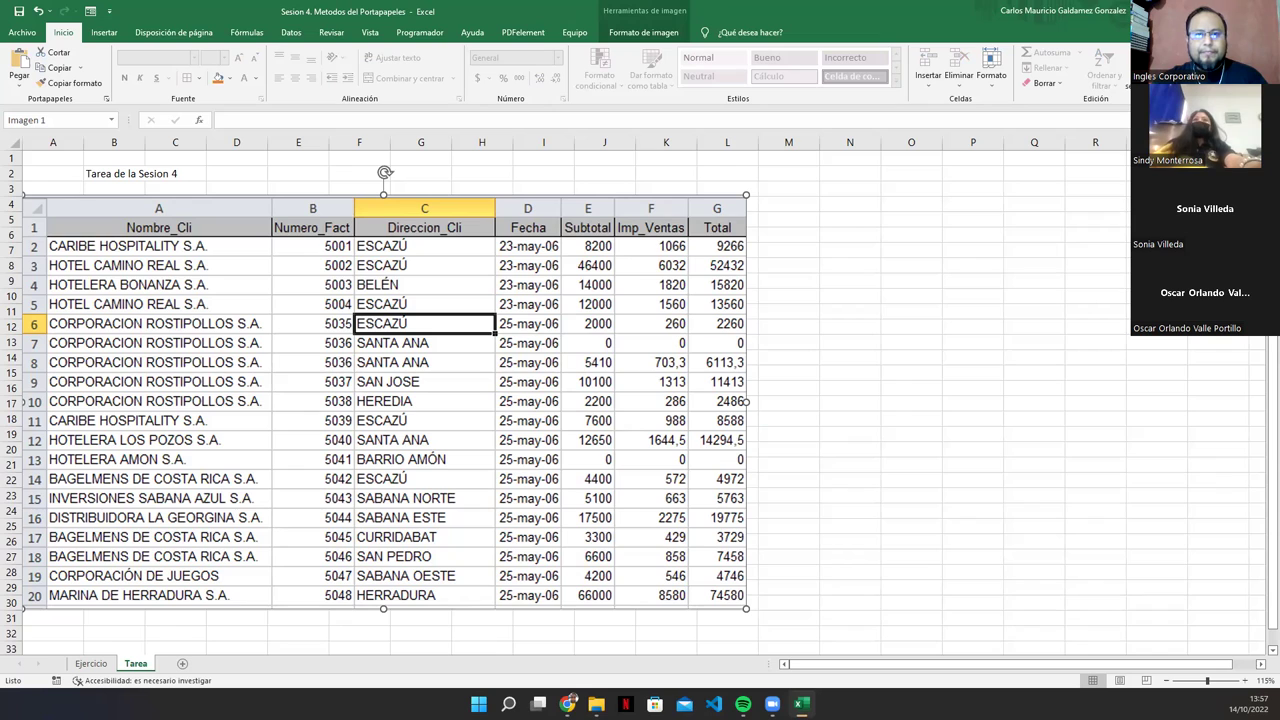
{"action": "left_click", "coordinate": [17, 11]}
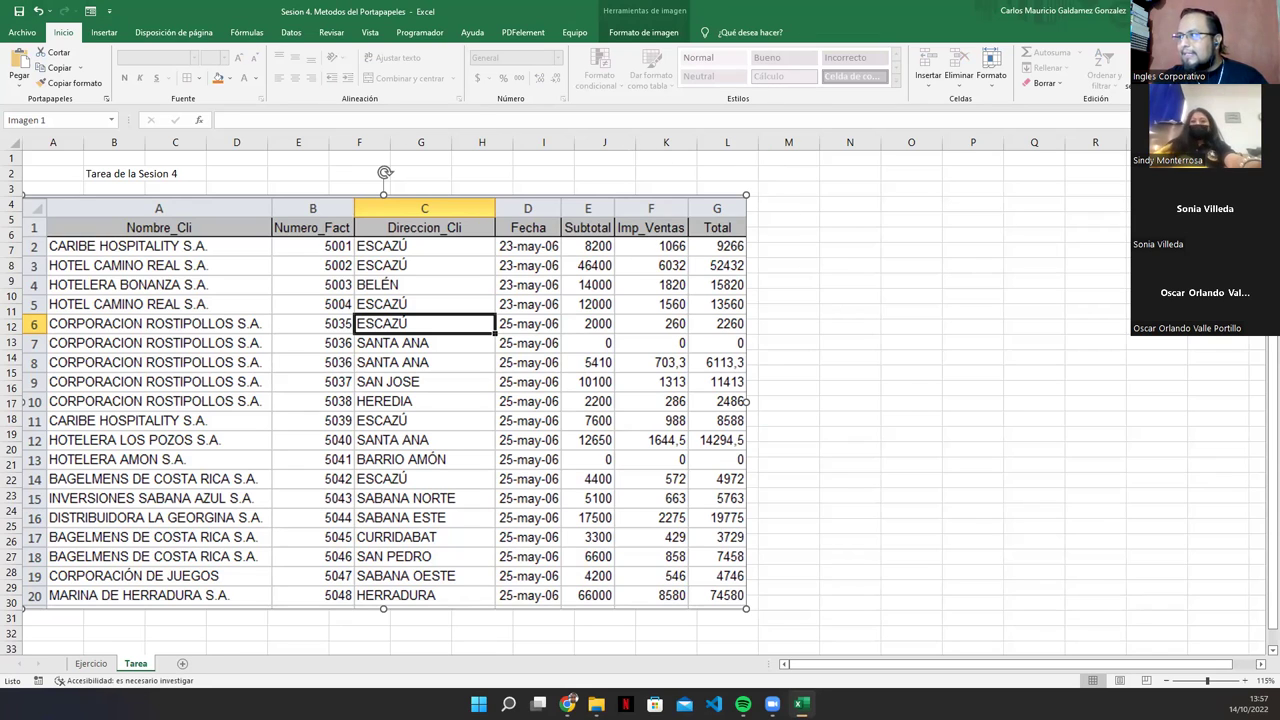
Step: Return to the Google Slides slideshow and advance past 'VAMOS A PRACTICAR' to 'DUDAS o INQUIETUDES'
{"action": "key", "text": "alt+Tab"}
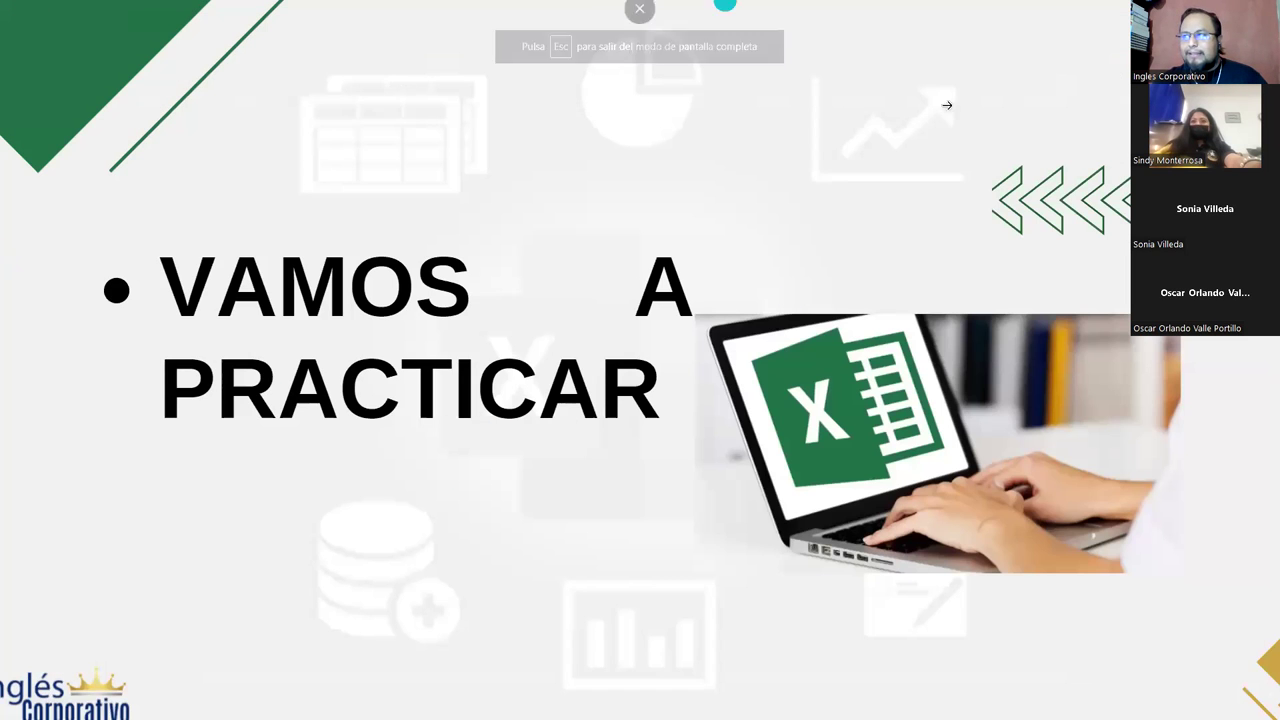
{"action": "left_click", "coordinate": [1012, 271]}
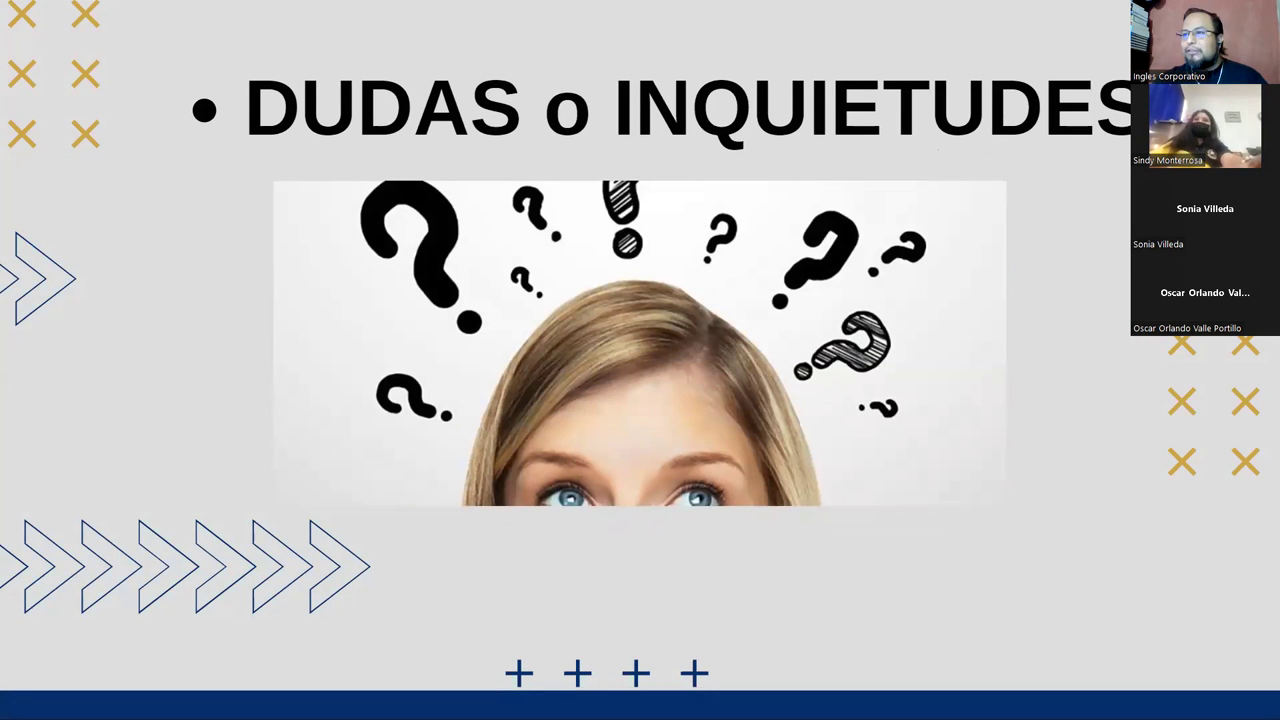
{"action": "left_click", "coordinate": [523, 309]}
{"action": "left_click", "coordinate": [1060, 351]}
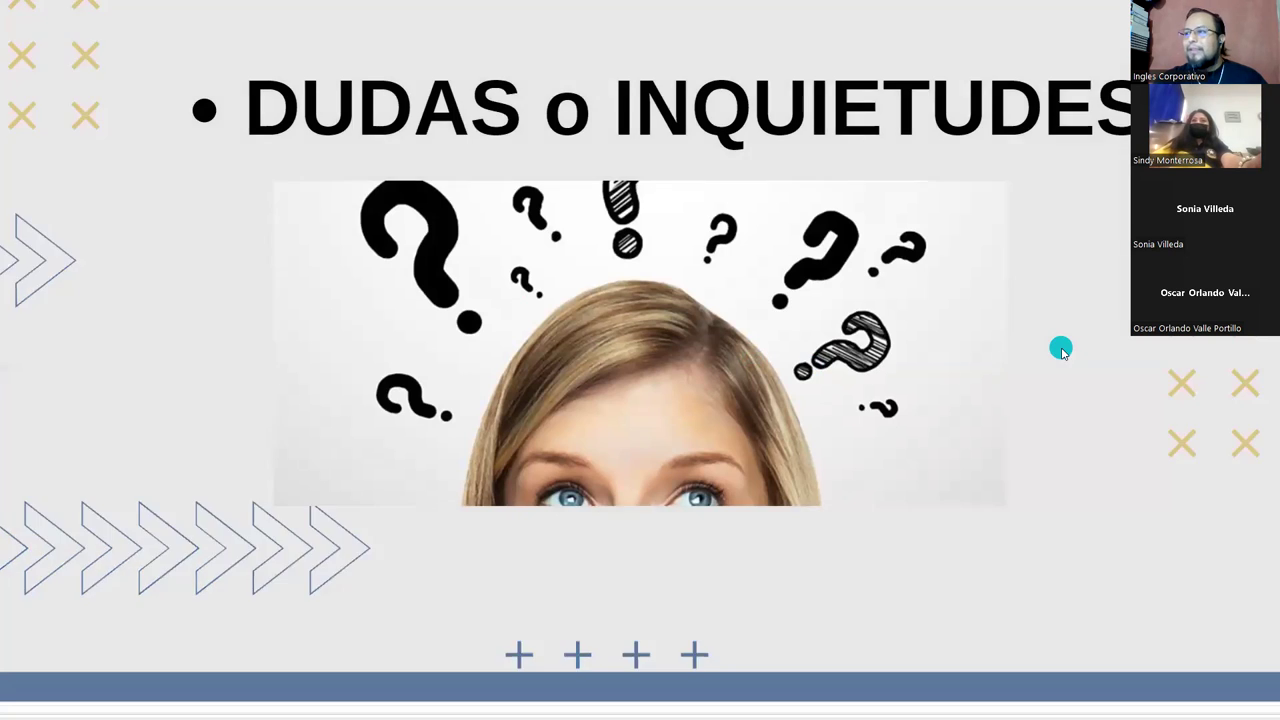